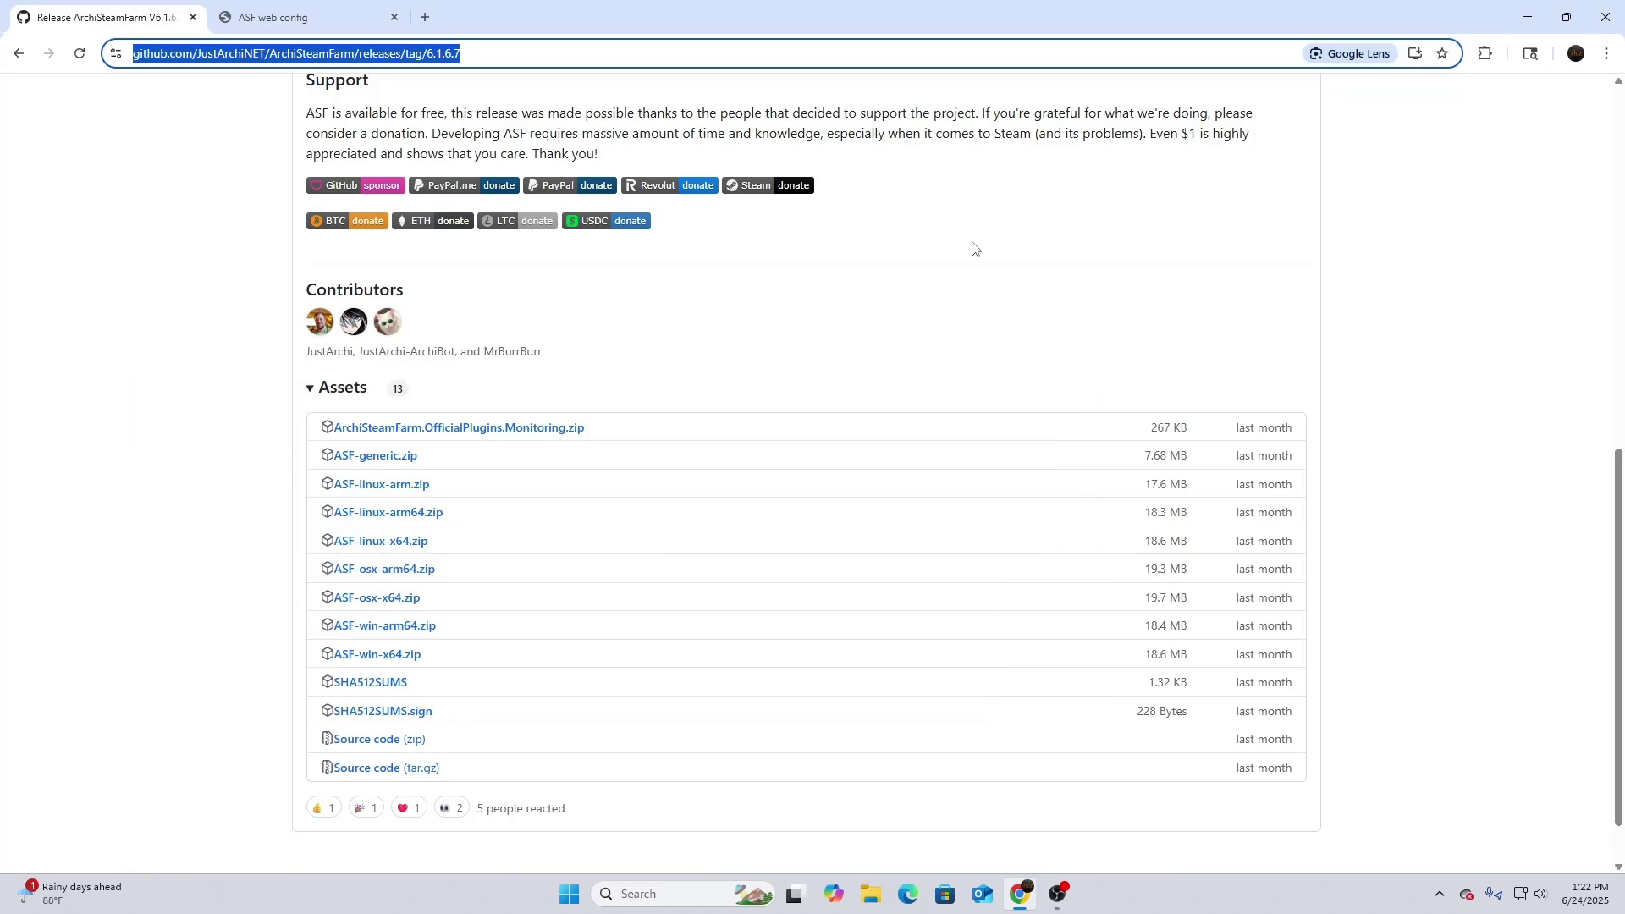
Step: Open the ArchiSteamFarm repository's main page and go to its latest release, V6.1.6.7
{"action": "left_click", "coordinate": [1097, 222]}
{"action": "scroll", "coordinate": [1015, 271], "scroll_direction": "up", "scroll_amount": 9}
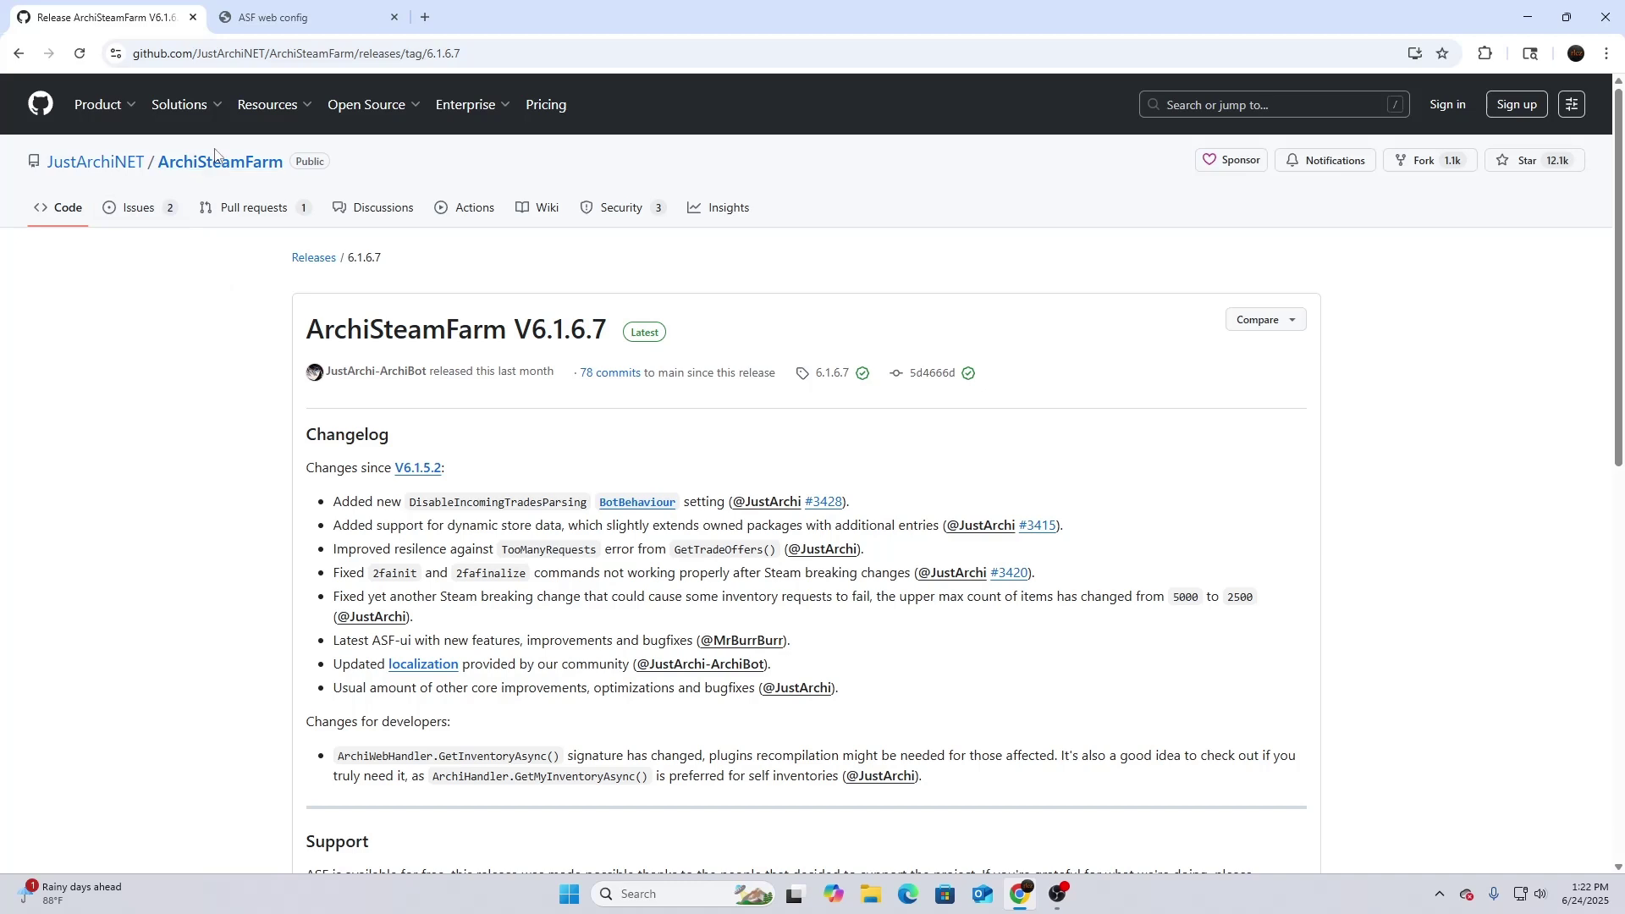
{"action": "mouse_move", "coordinate": [267, 104]}
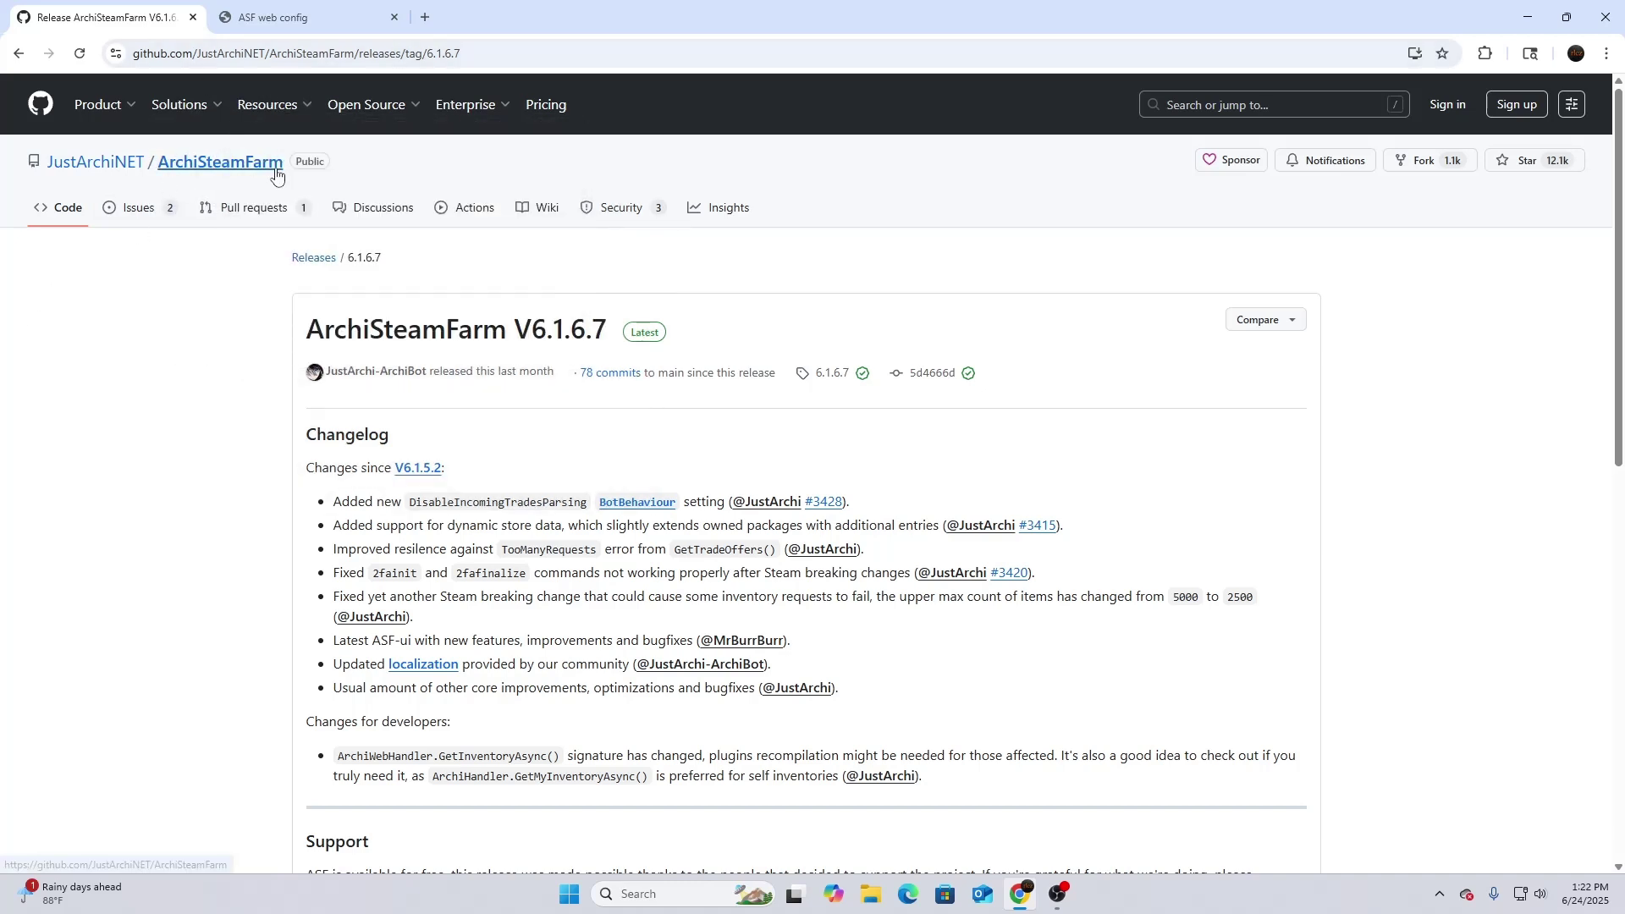
{"action": "left_click", "coordinate": [224, 163]}
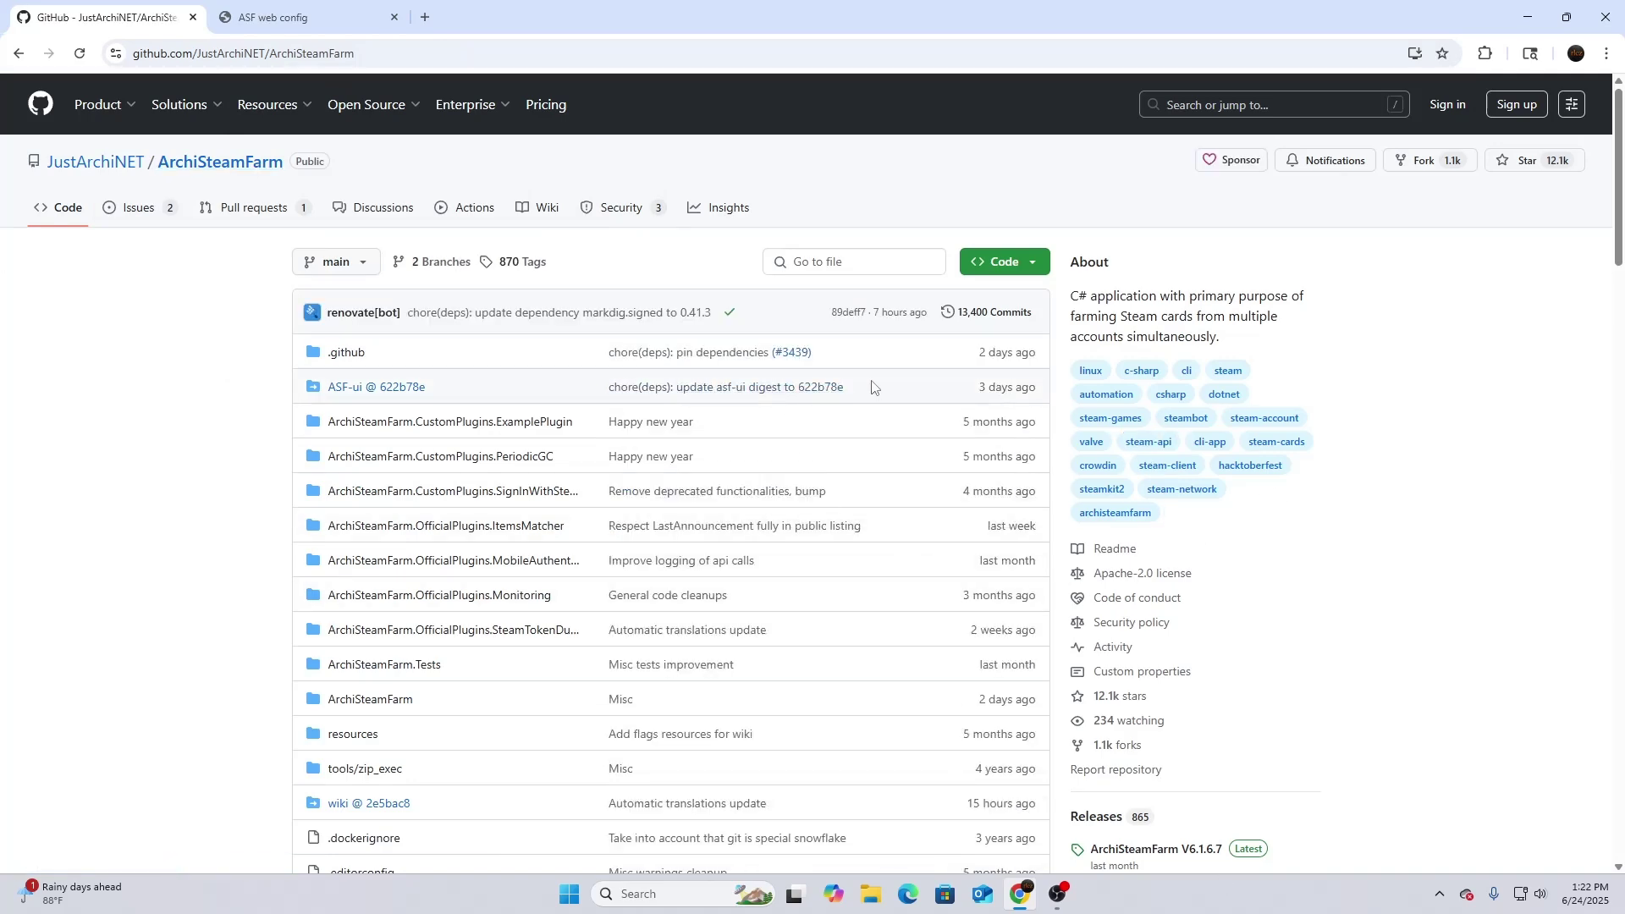
{"action": "scroll", "coordinate": [1219, 411], "scroll_direction": "down", "scroll_amount": 3}
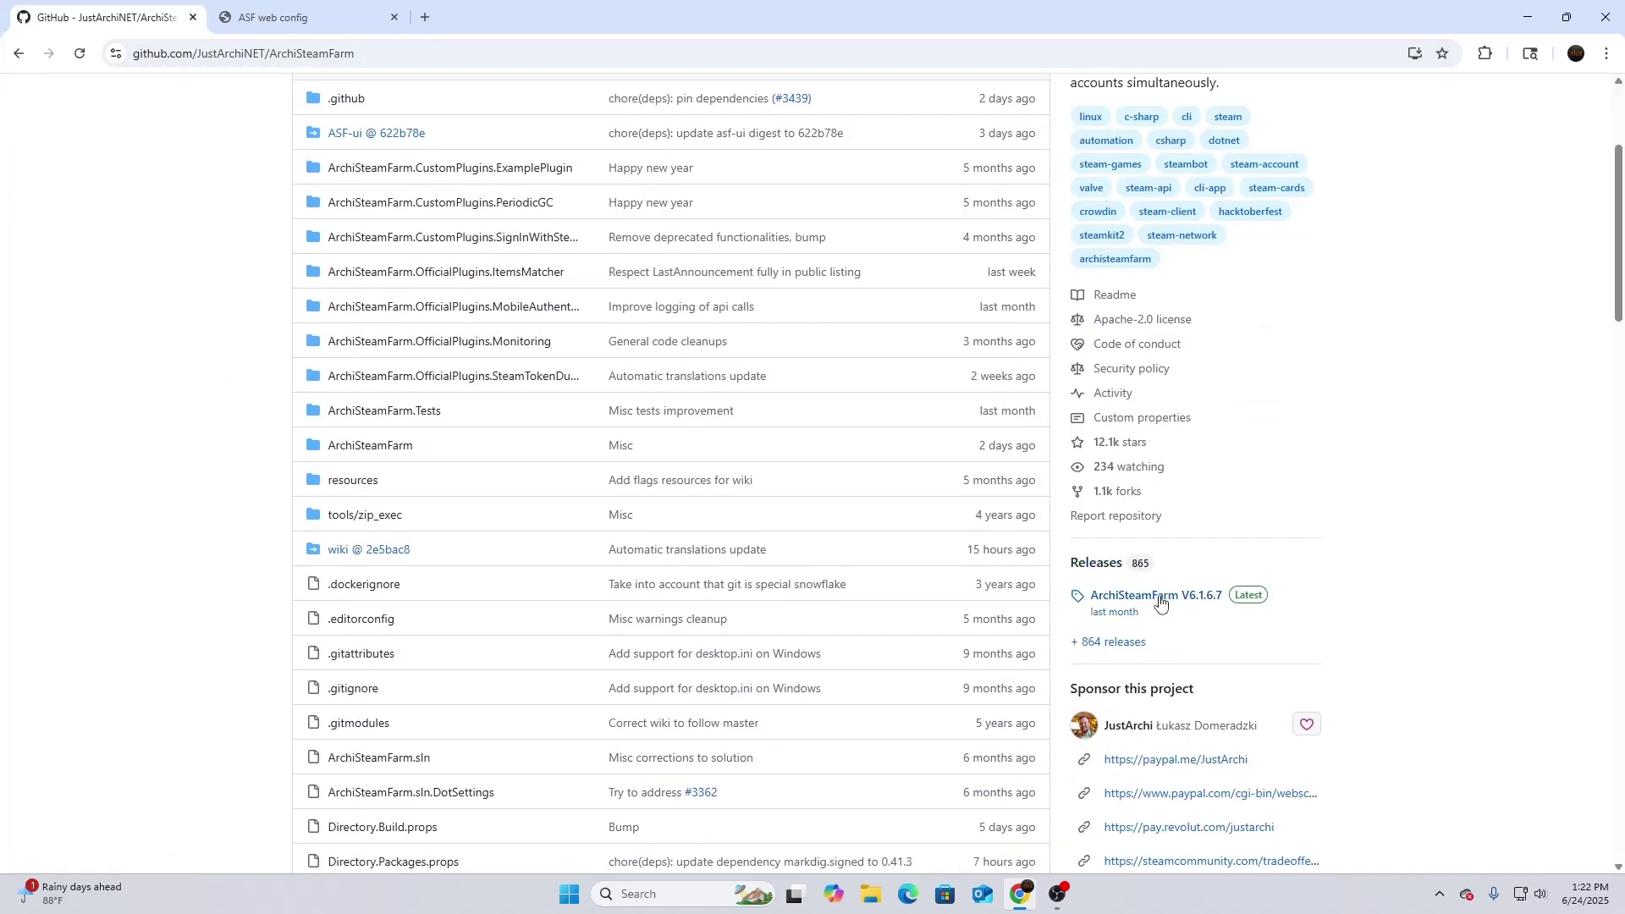
{"action": "left_click", "coordinate": [1160, 603]}
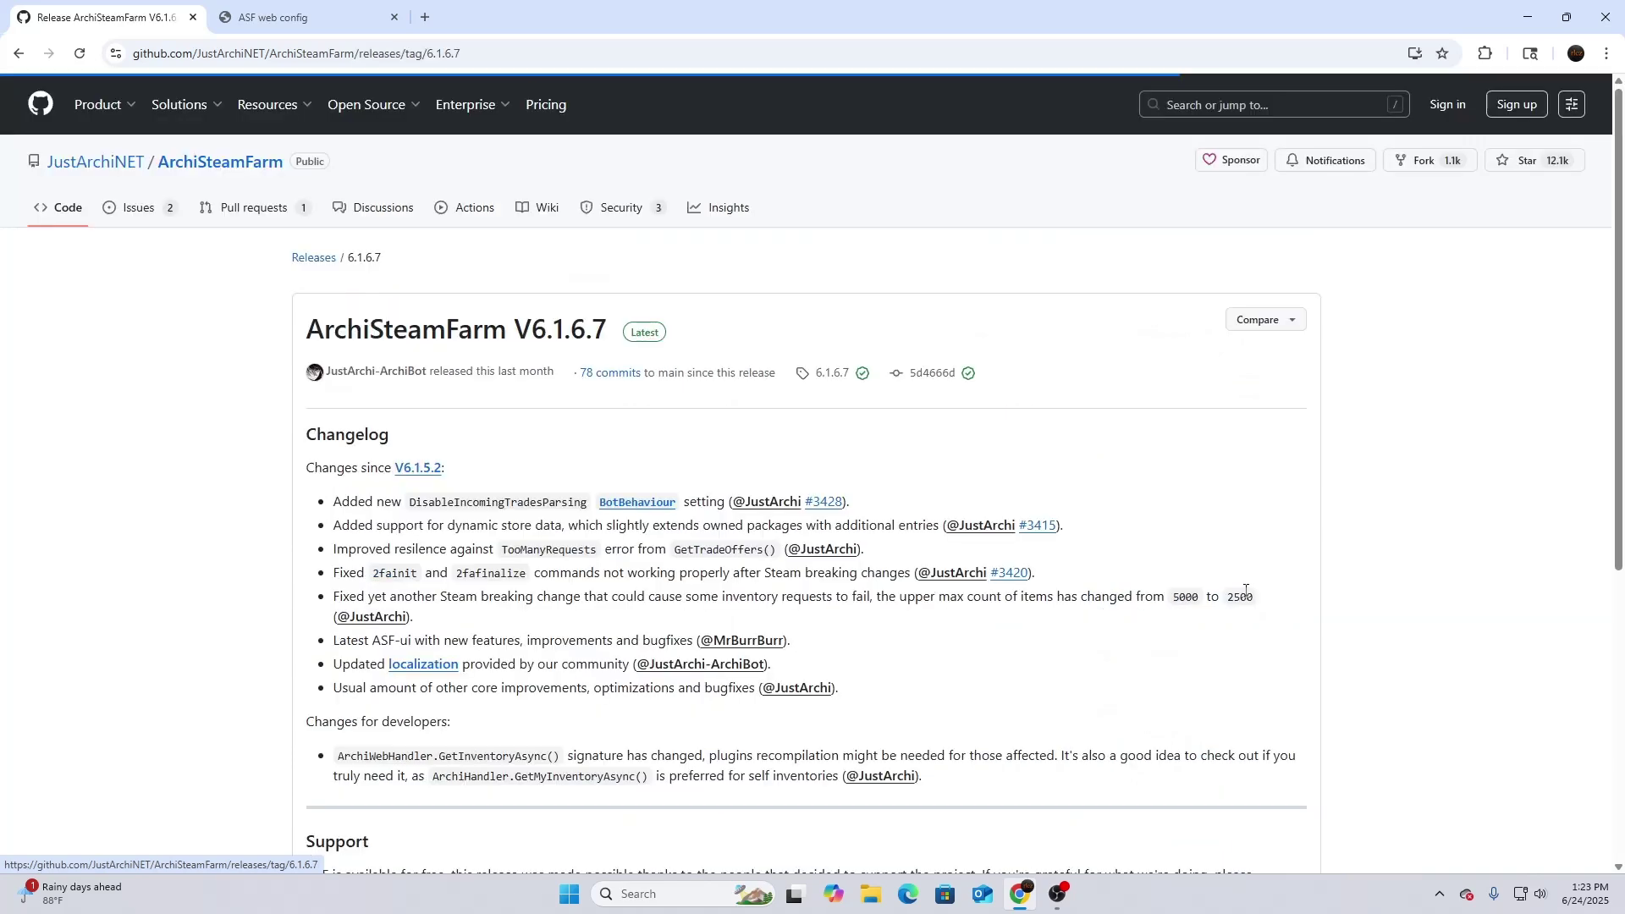
Step: Download ASF-win-x64.zip from the release assets and show the downloaded file in its folder
{"action": "scroll", "coordinate": [480, 536], "scroll_direction": "down", "scroll_amount": 9}
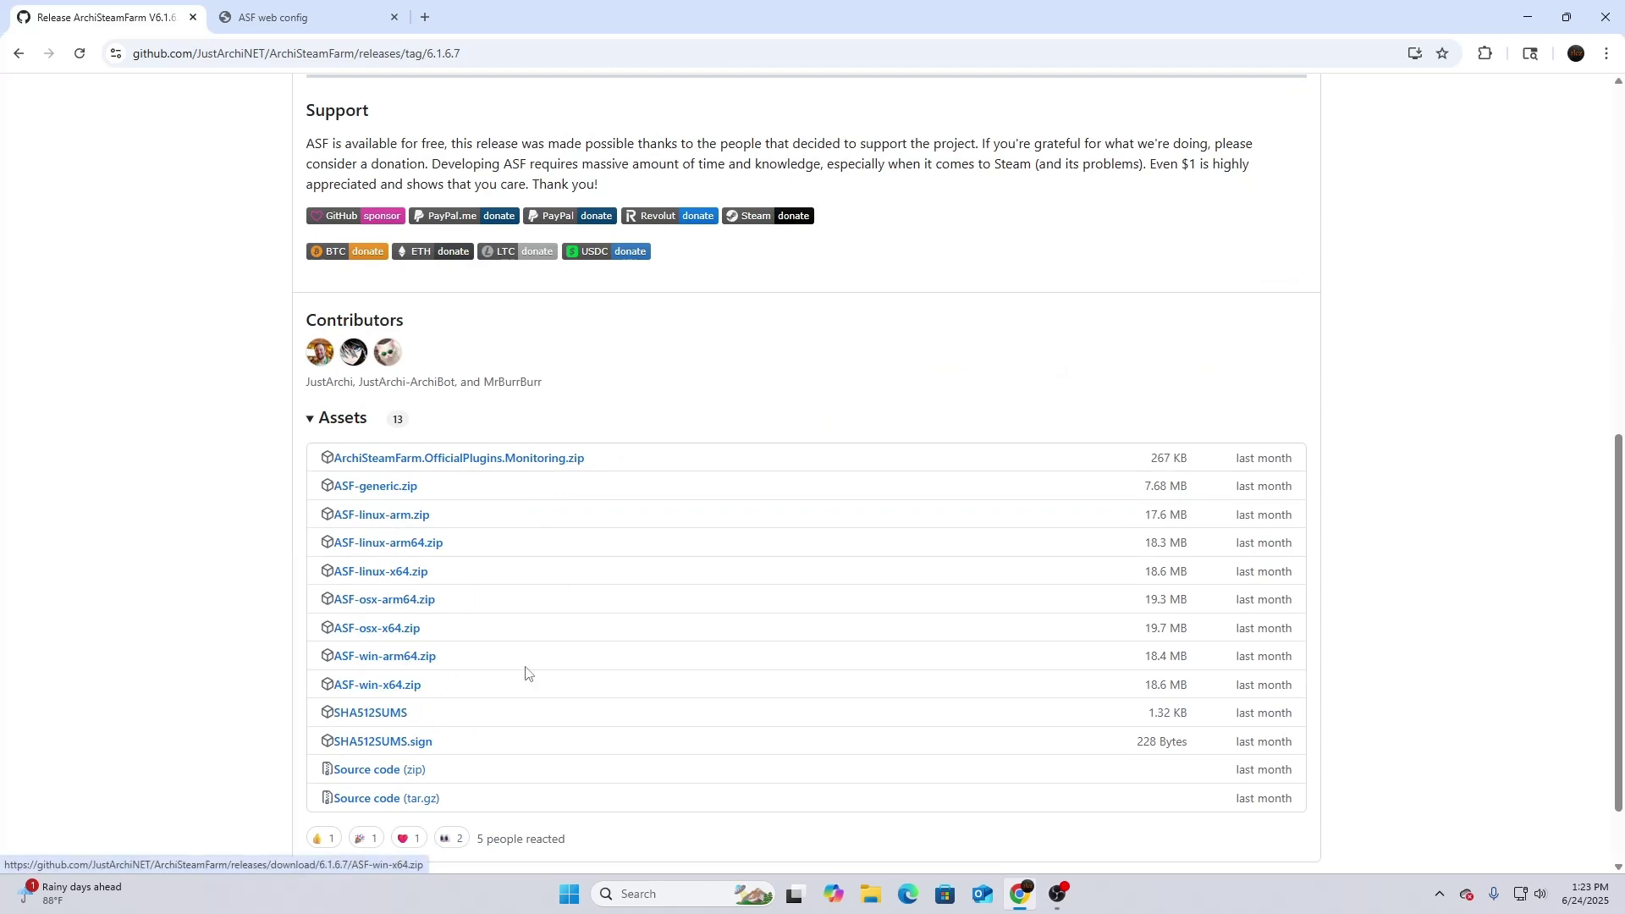
{"action": "left_click", "coordinate": [367, 687]}
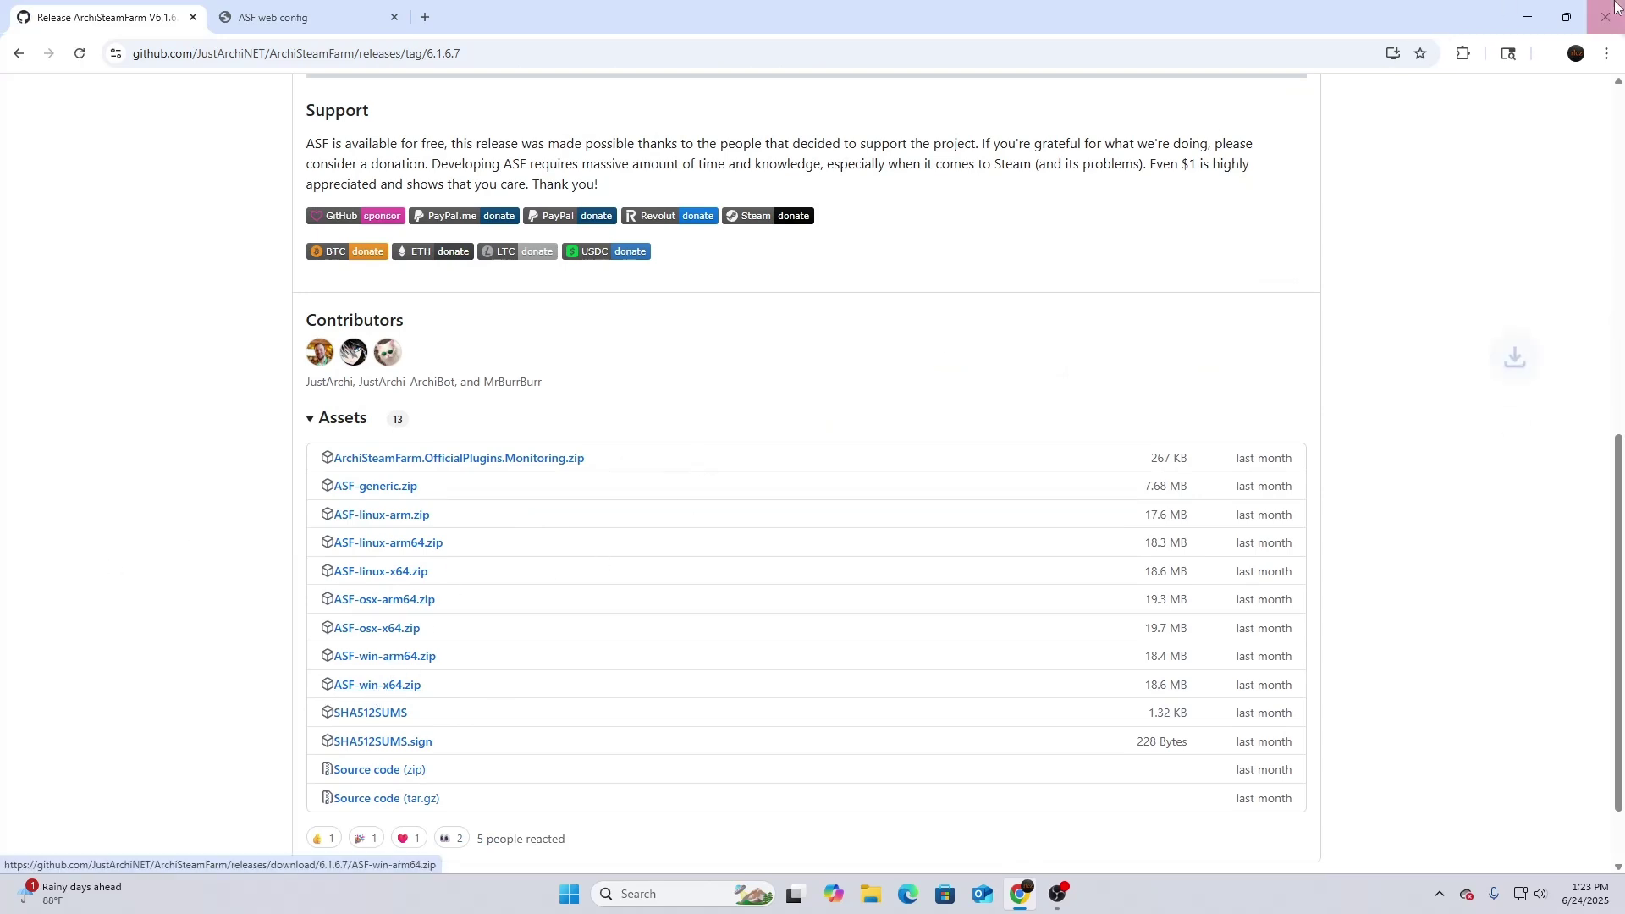
{"action": "mouse_move", "coordinate": [1422, 98]}
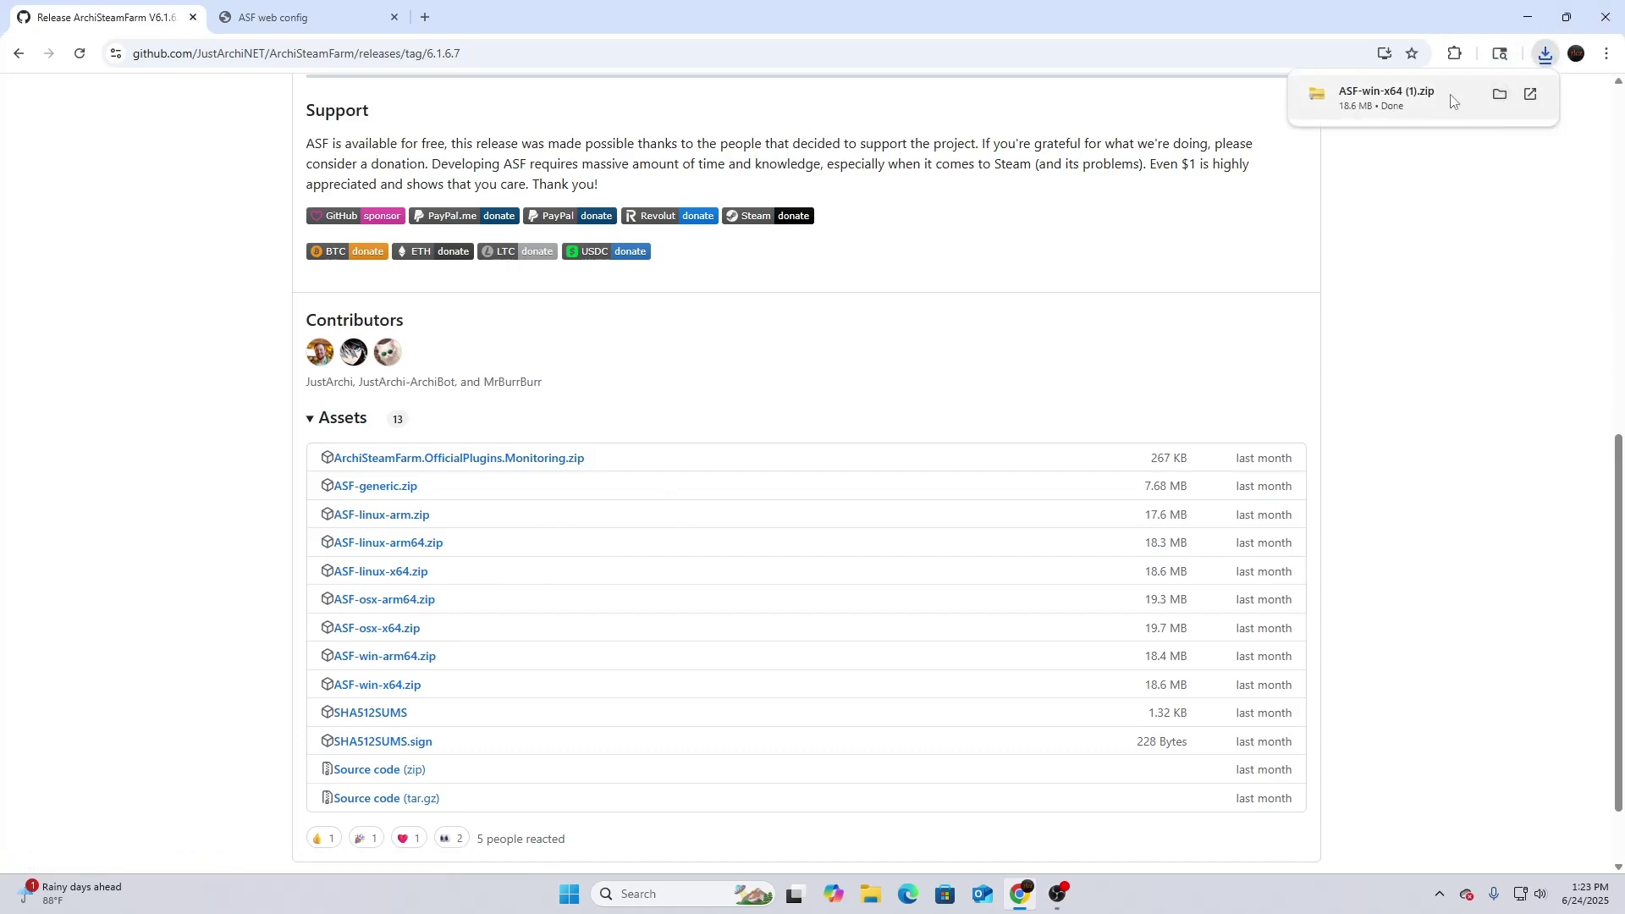
{"action": "left_click", "coordinate": [1499, 94]}
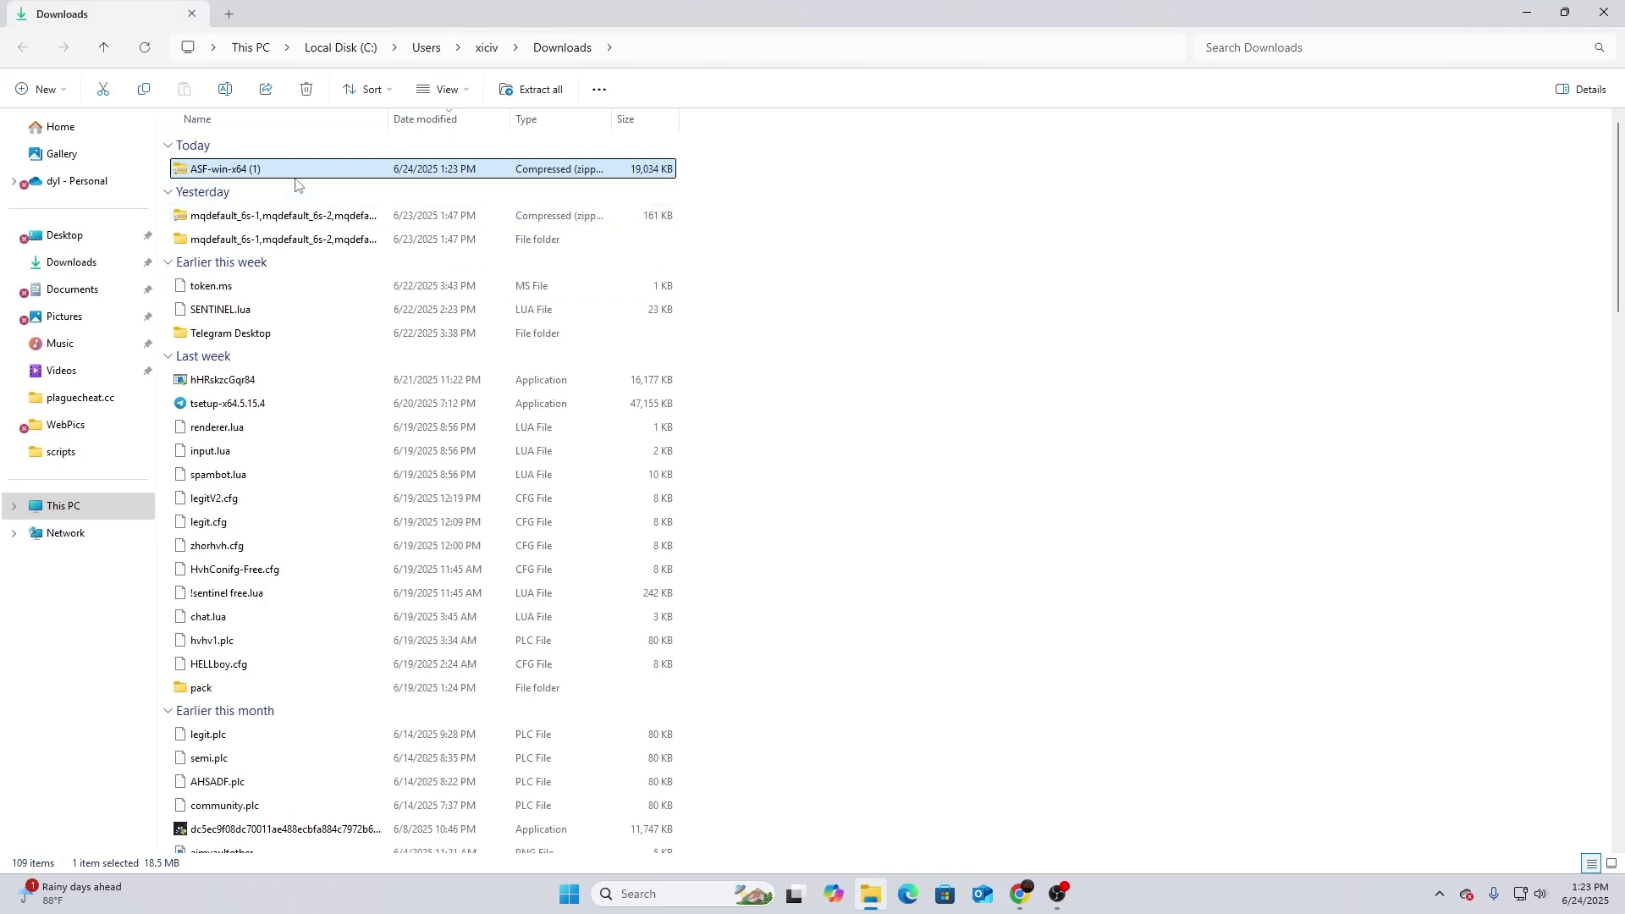
Step: Extract the whole ASF-win-x64 (1) archive to the default folder in Downloads
{"action": "right_click", "coordinate": [302, 172]}
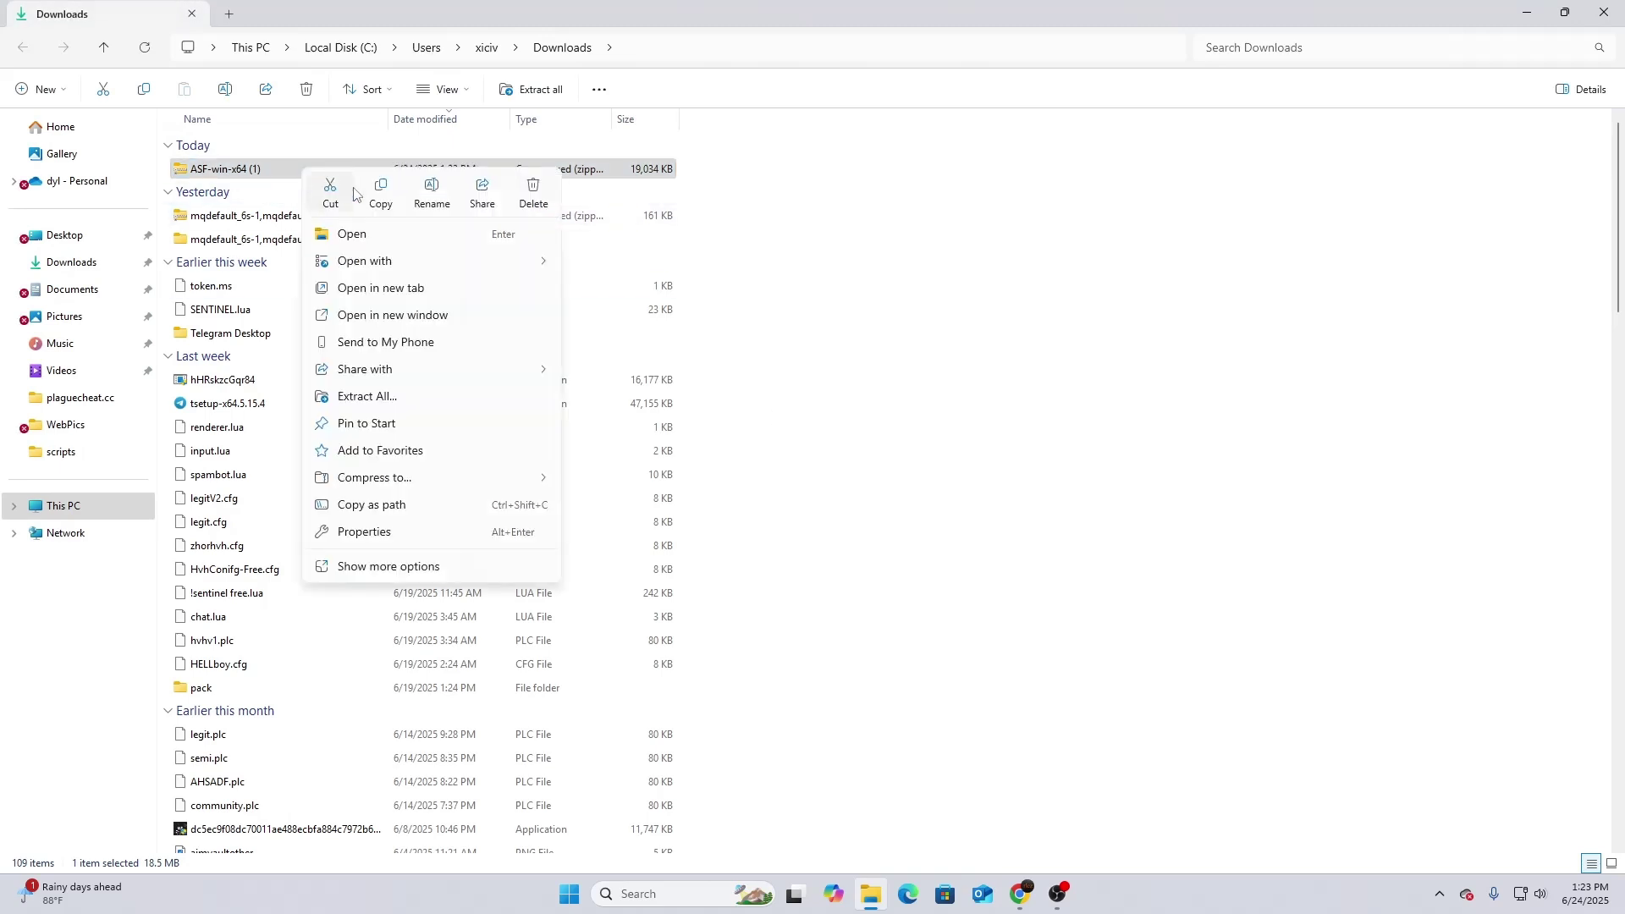
{"action": "left_click", "coordinate": [391, 397]}
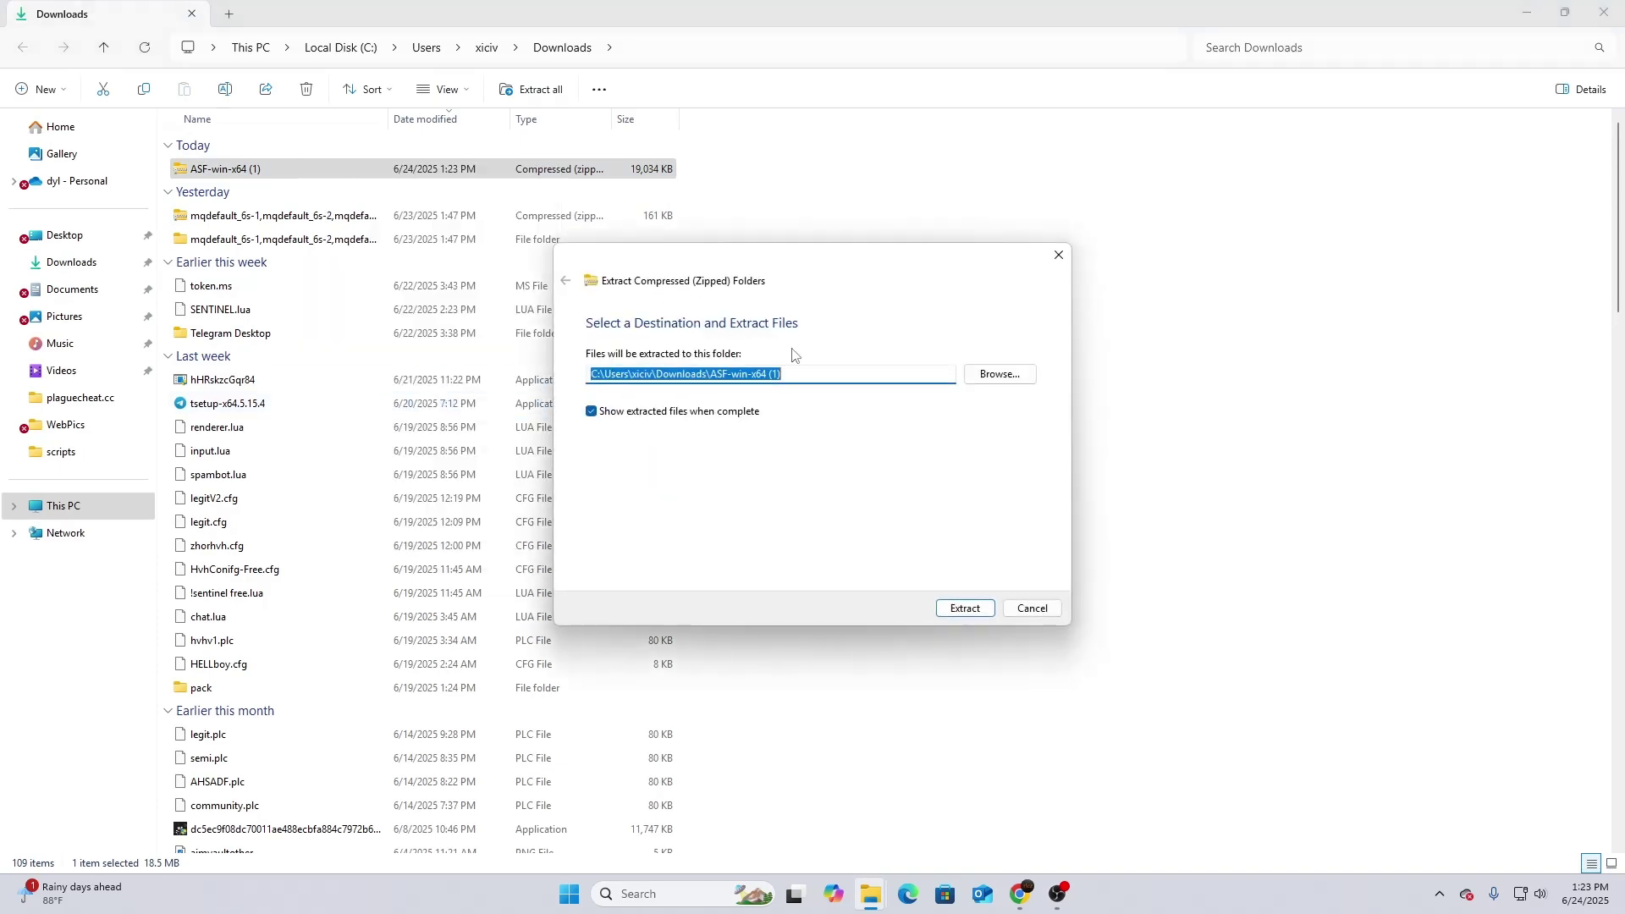
{"action": "left_click", "coordinate": [965, 608]}
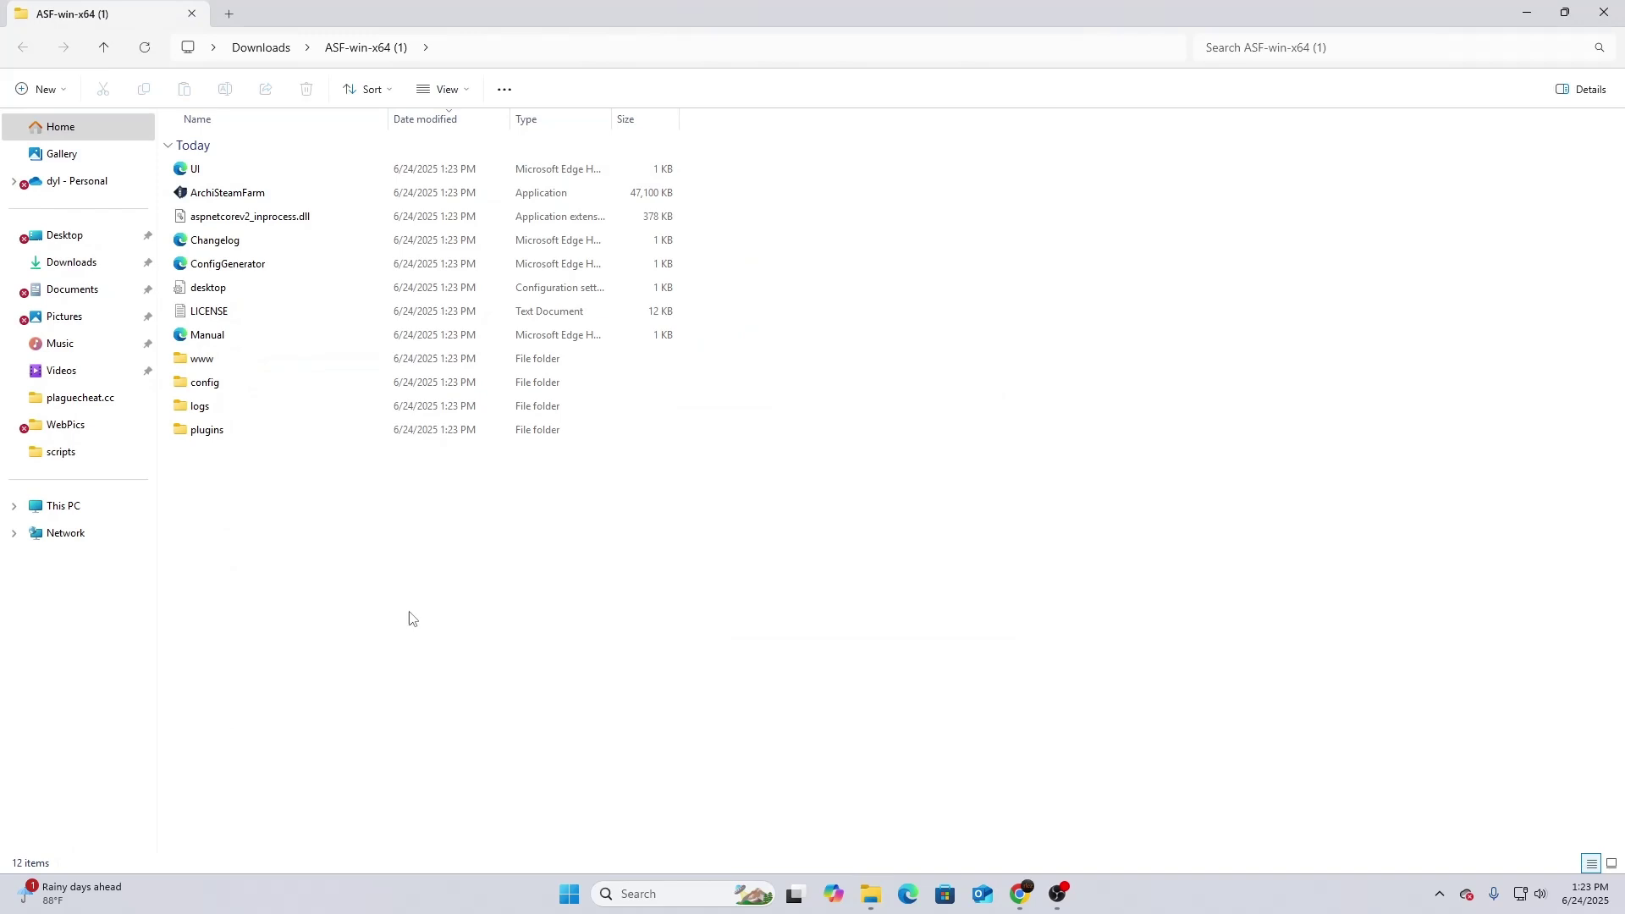
{"action": "left_click_drag", "start_coordinate": [872, 604], "coordinate": [499, 163]}
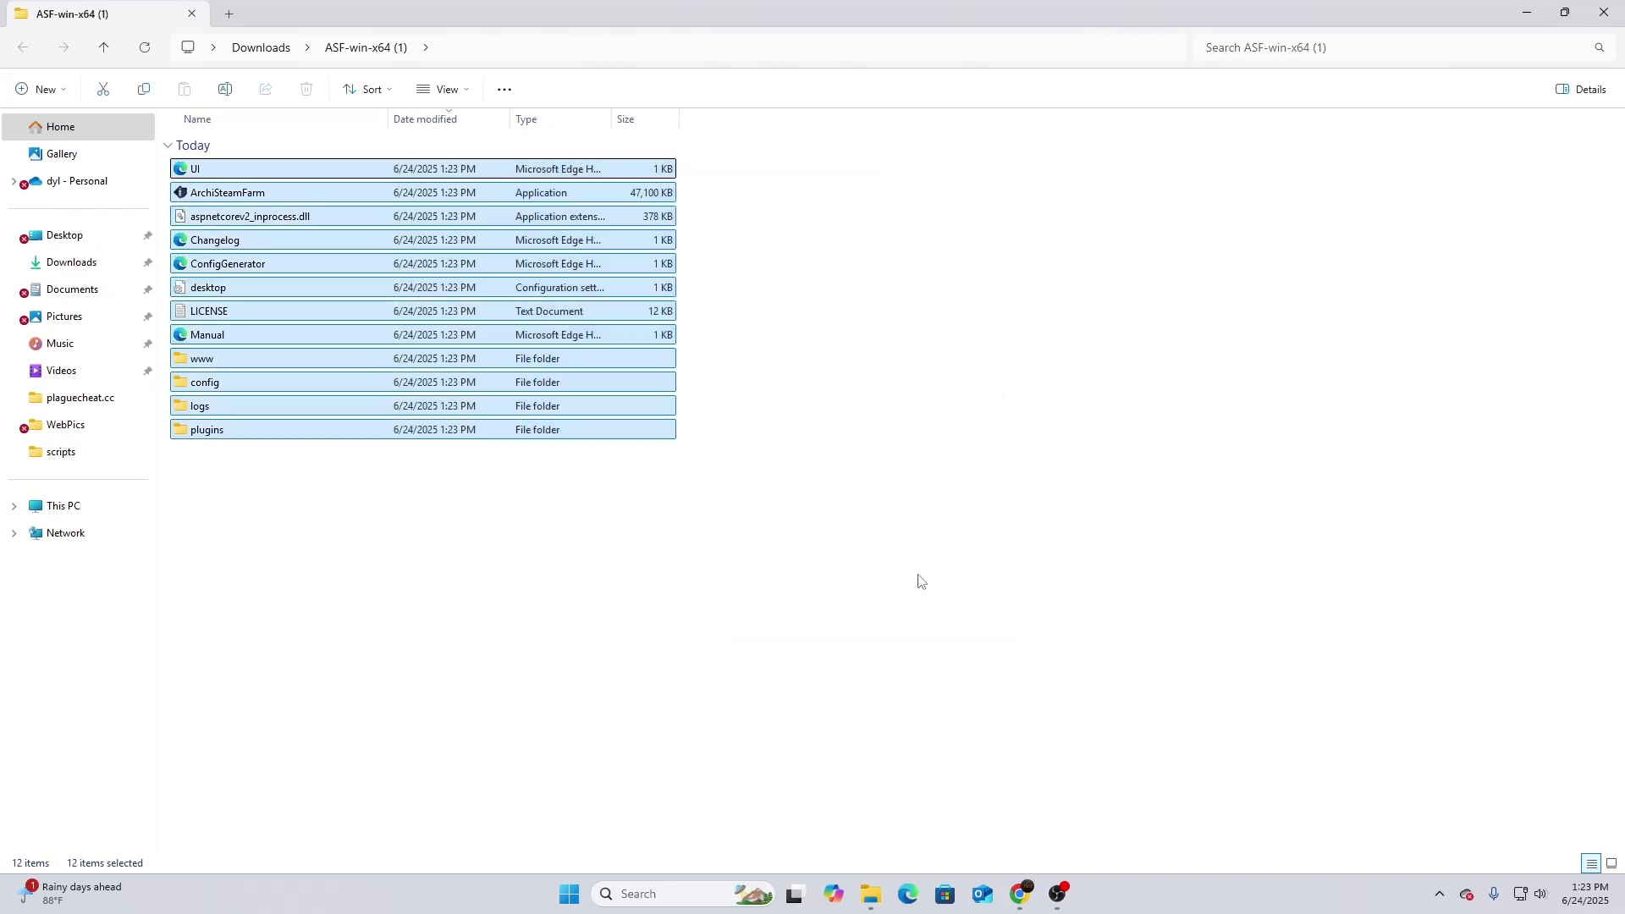
{"action": "left_click", "coordinate": [535, 604]}
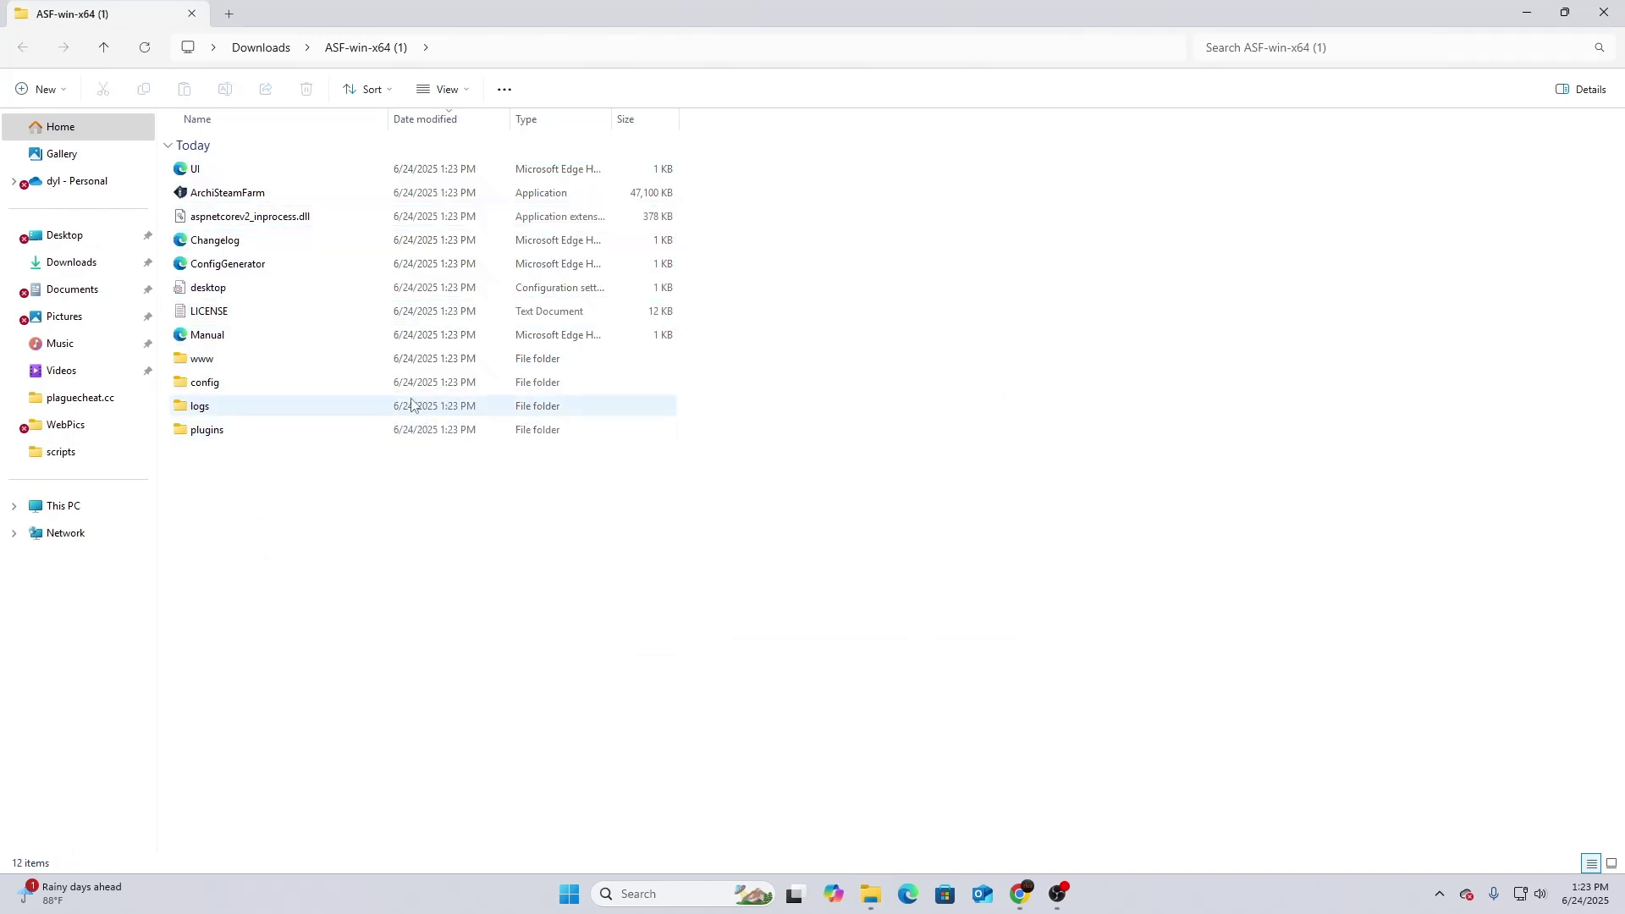
Step: Open the extracted ConfigGenerator file in Google Chrome just once and close the older duplicate ASF web config page
{"action": "double_click", "coordinate": [242, 265]}
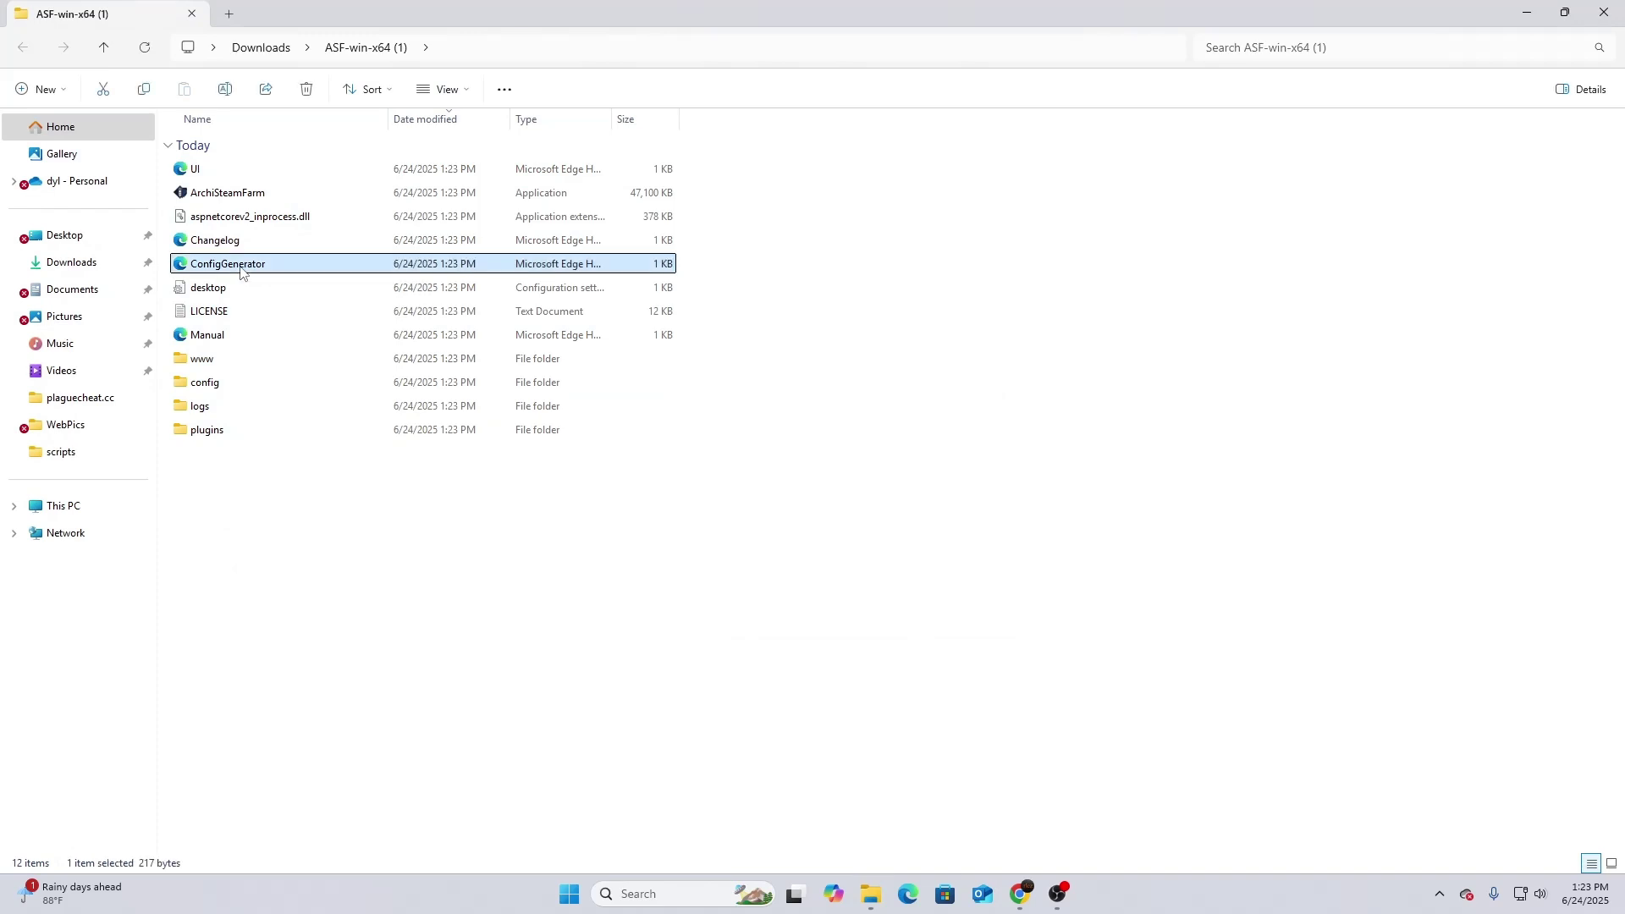
{"action": "left_click", "coordinate": [722, 391]}
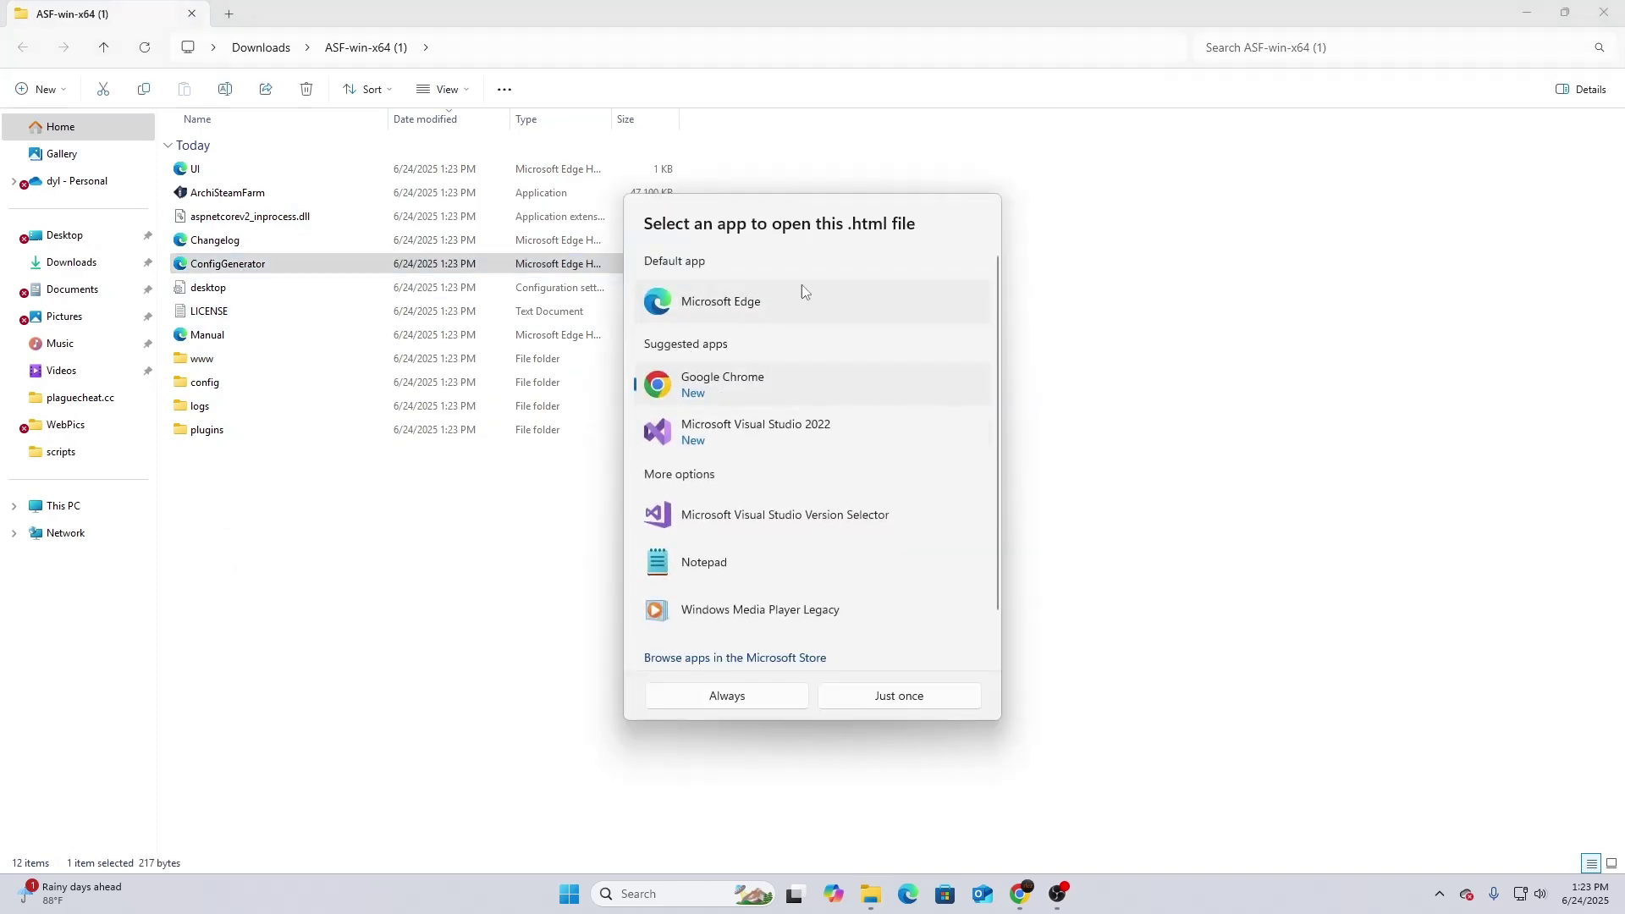
{"action": "left_click", "coordinate": [928, 698]}
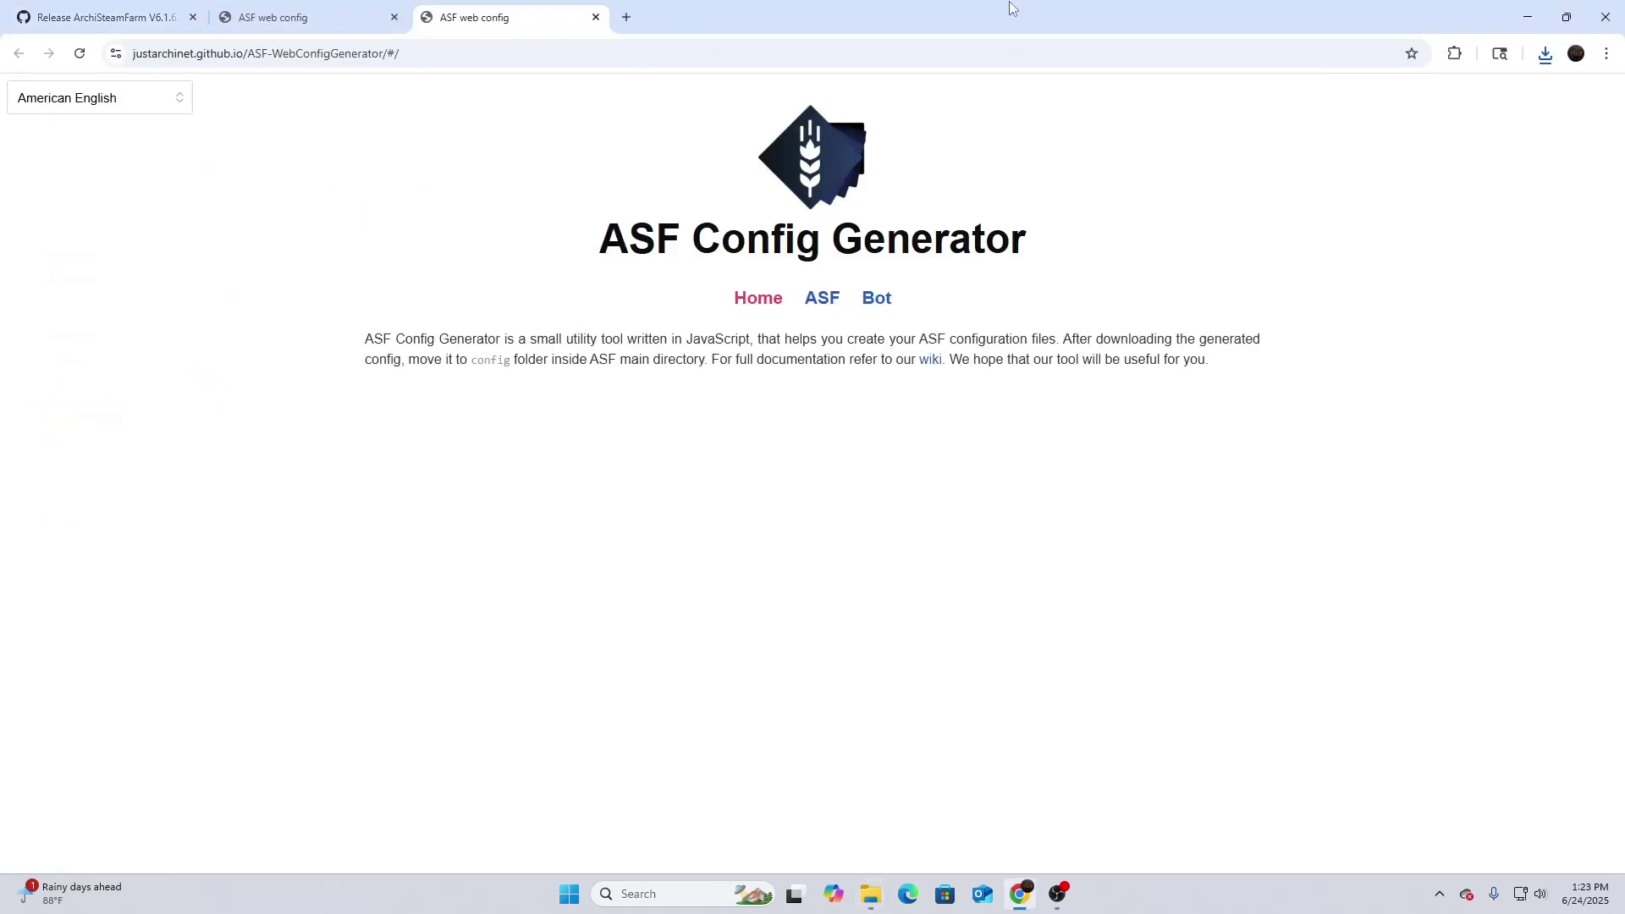
{"action": "left_click", "coordinate": [394, 17]}
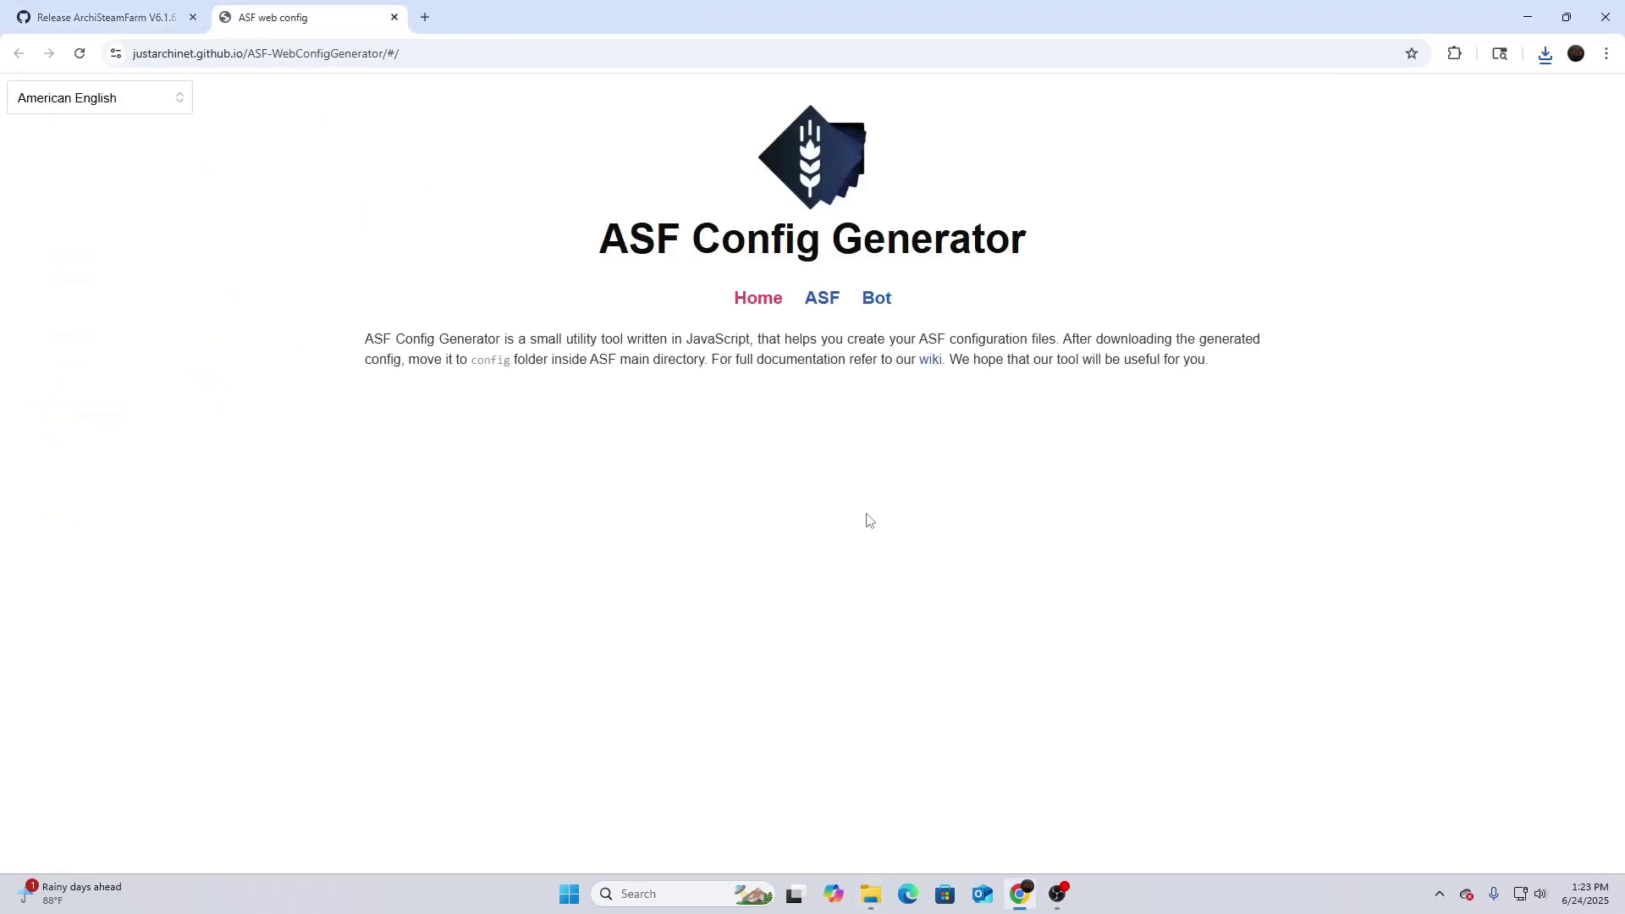
Step: Show the advanced settings of the ASF config, review them with their defaults, and download the generated ASF.json
{"action": "left_click", "coordinate": [826, 307]}
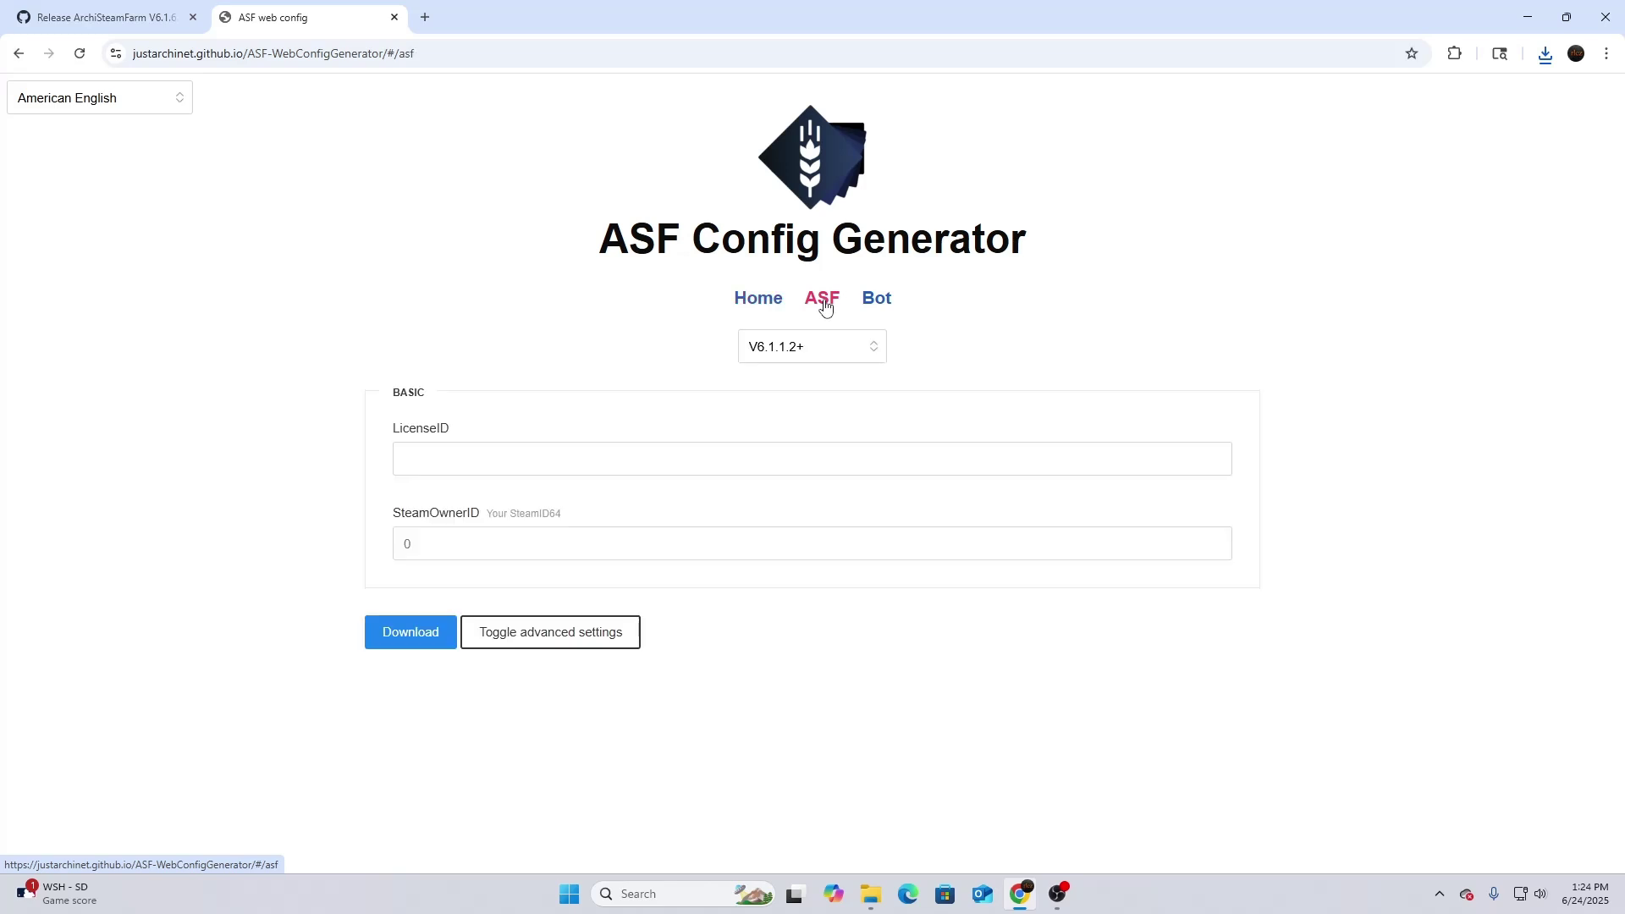
{"action": "left_click", "coordinate": [540, 644]}
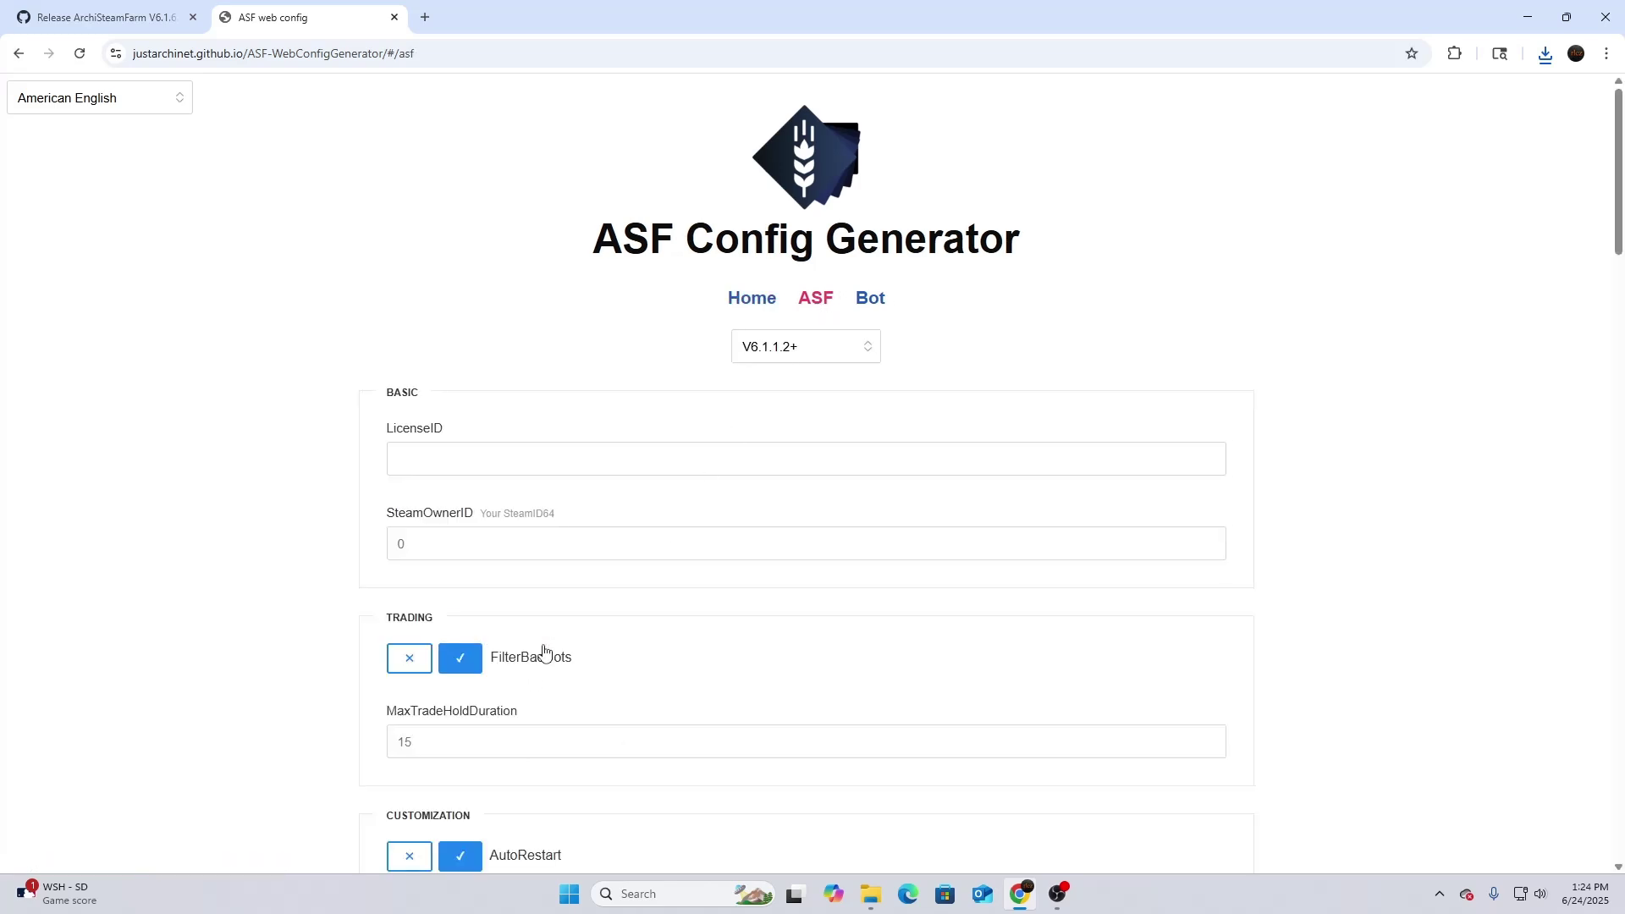
{"action": "scroll", "coordinate": [694, 643], "scroll_direction": "down", "scroll_amount": 6}
{"action": "scroll", "coordinate": [692, 637], "scroll_direction": "up", "scroll_amount": 5}
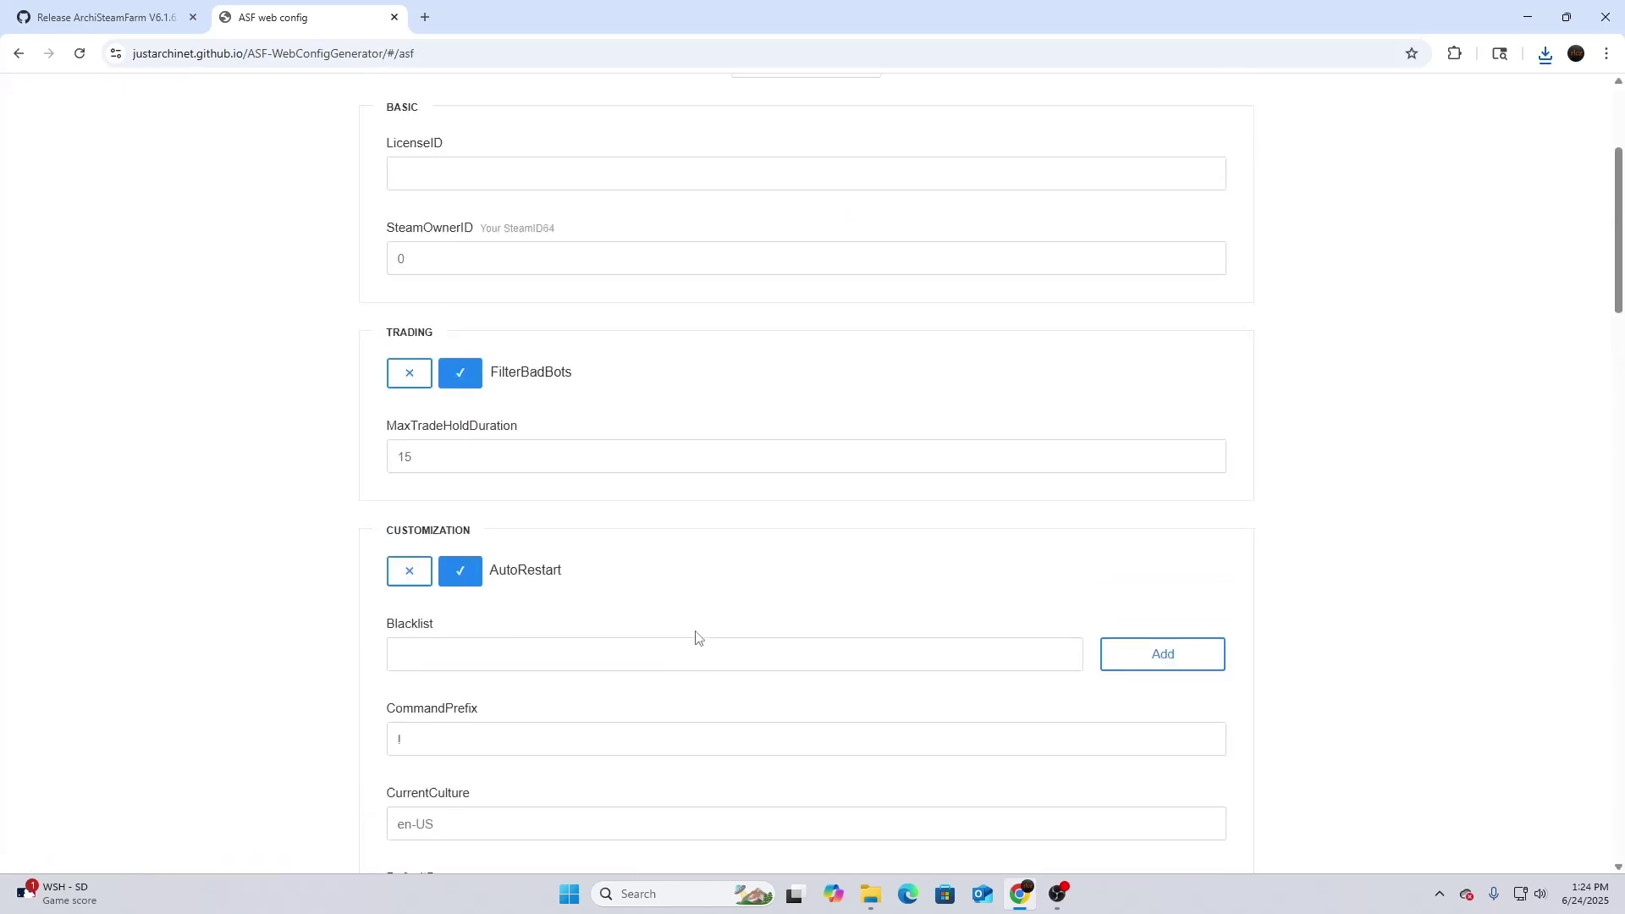
{"action": "scroll", "coordinate": [694, 627], "scroll_direction": "down", "scroll_amount": 4}
{"action": "scroll", "coordinate": [675, 578], "scroll_direction": "down", "scroll_amount": 6}
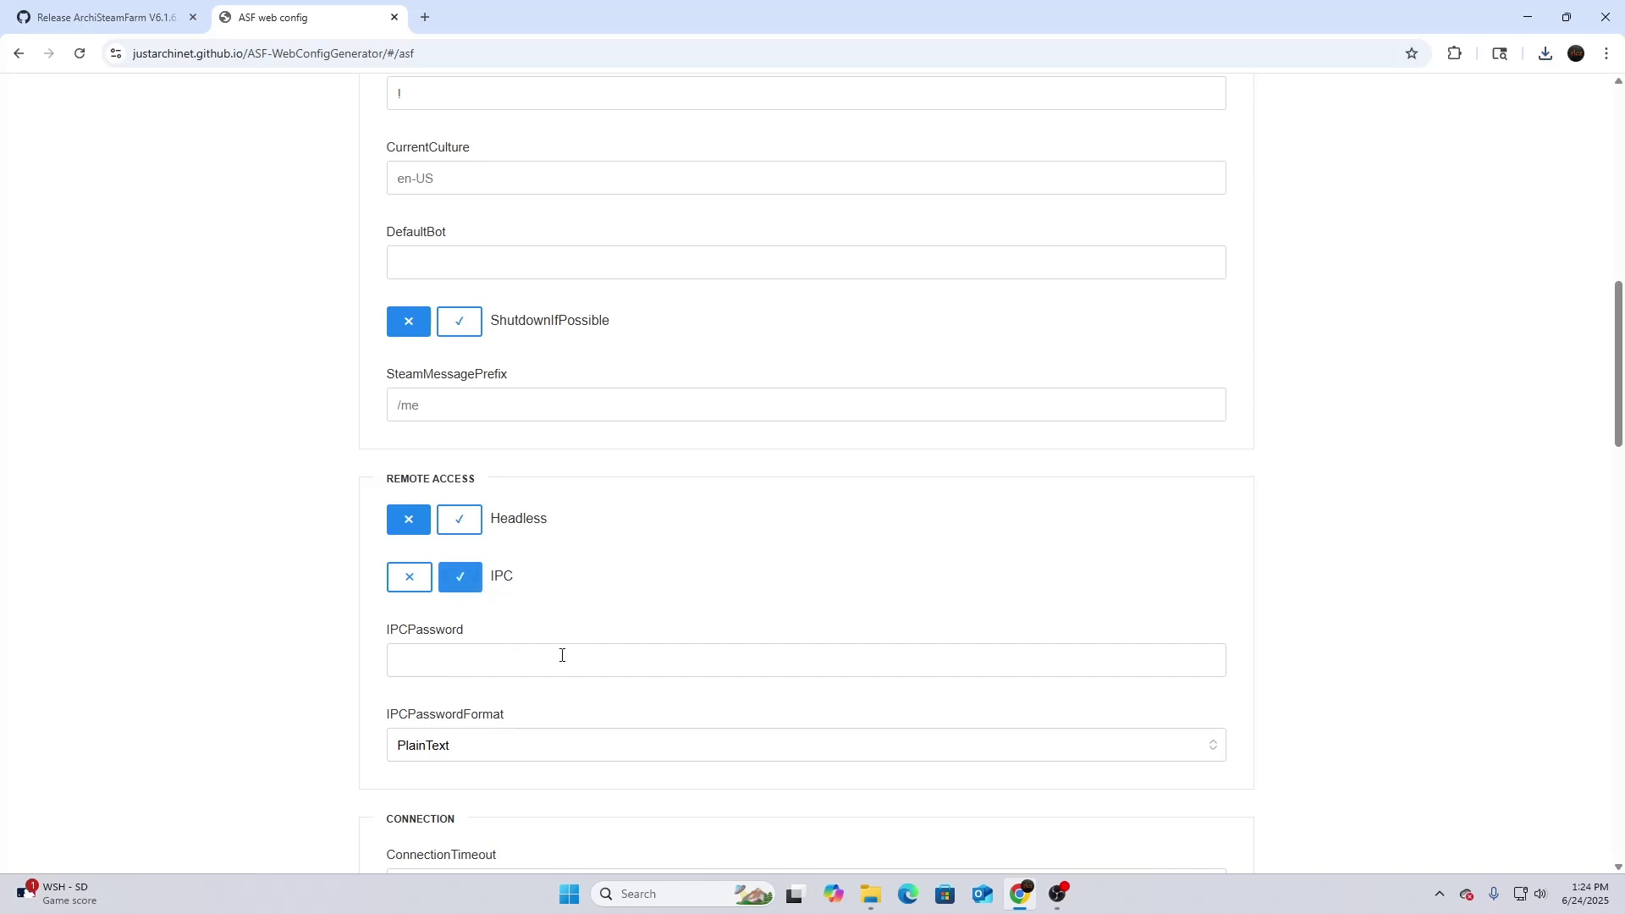
{"action": "scroll", "coordinate": [702, 563], "scroll_direction": "down", "scroll_amount": 12}
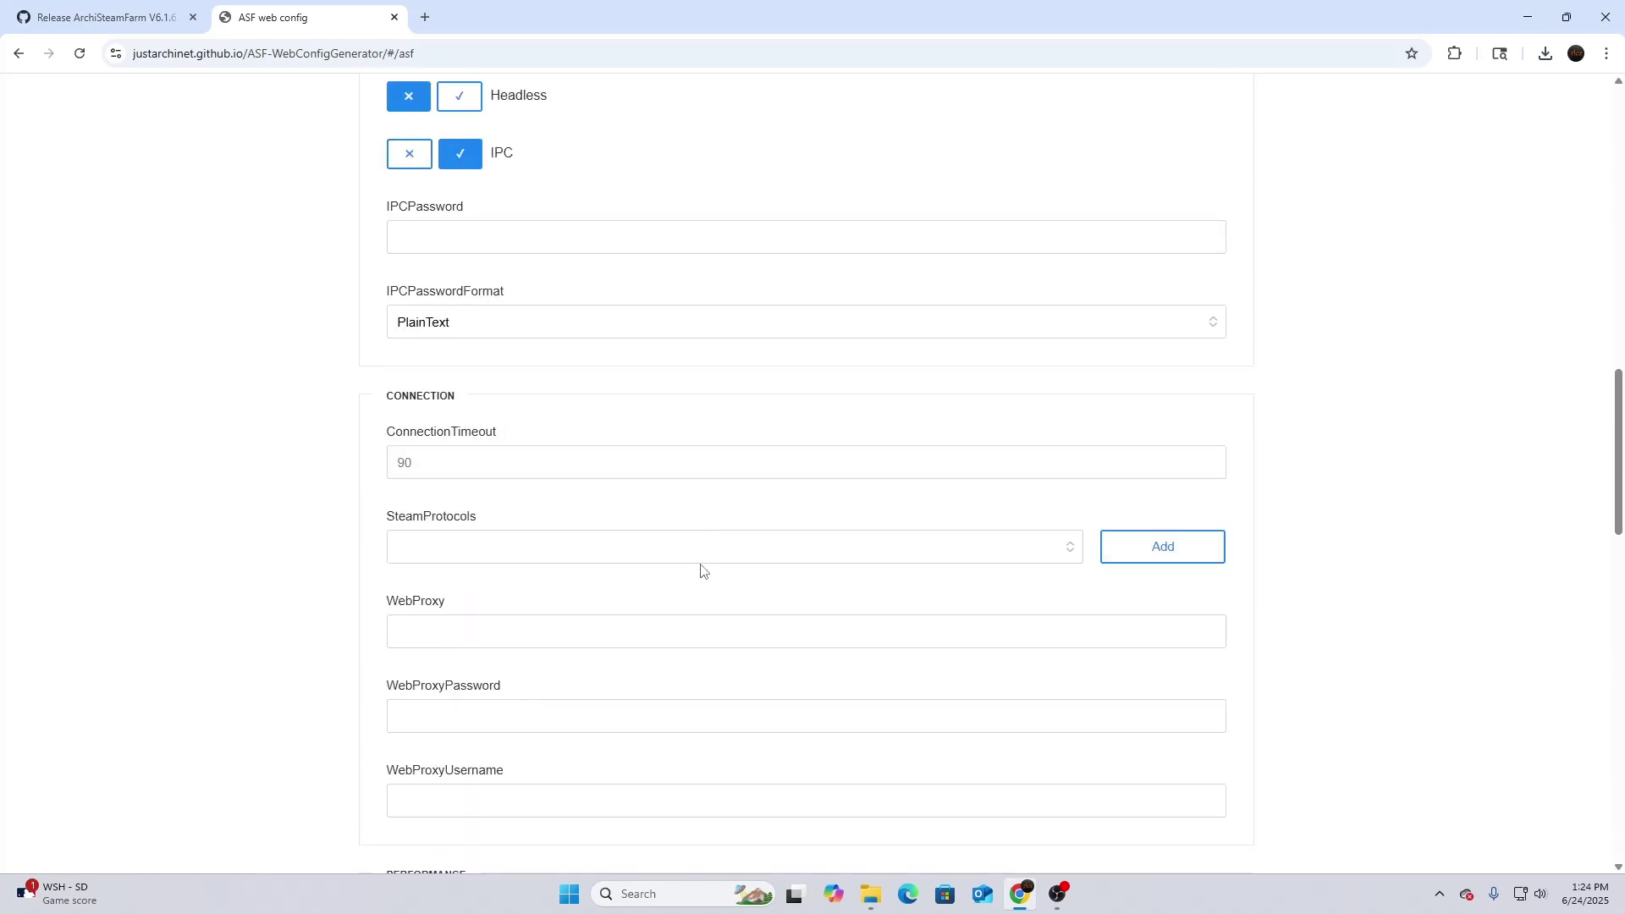
{"action": "scroll", "coordinate": [942, 480], "scroll_direction": "down", "scroll_amount": 11}
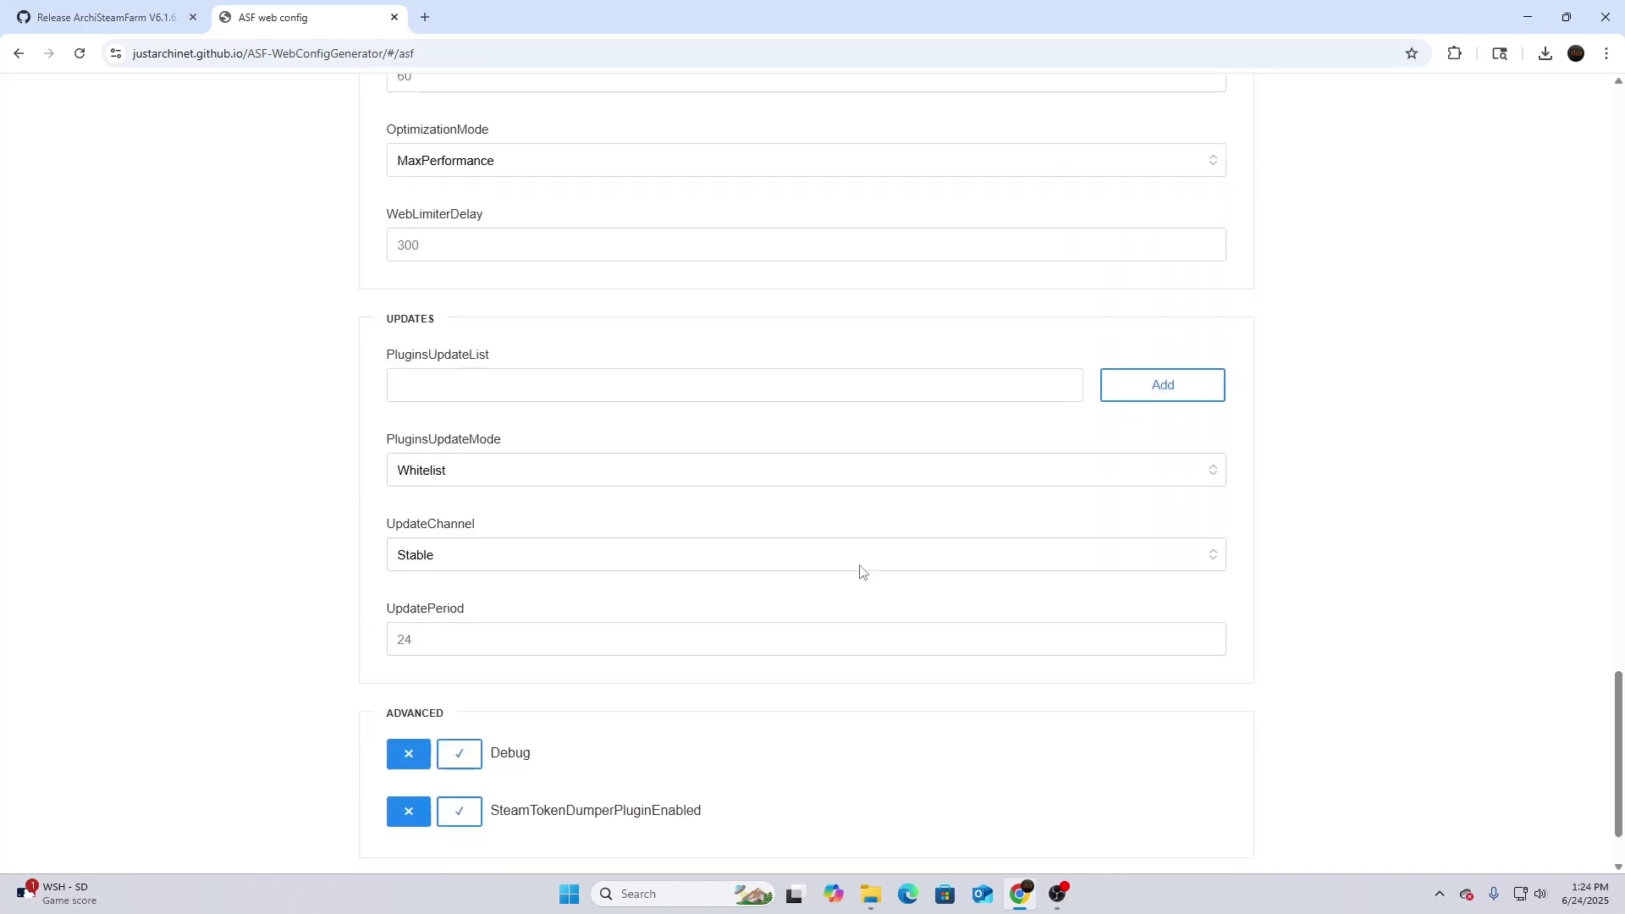
{"action": "left_click", "coordinate": [389, 811]}
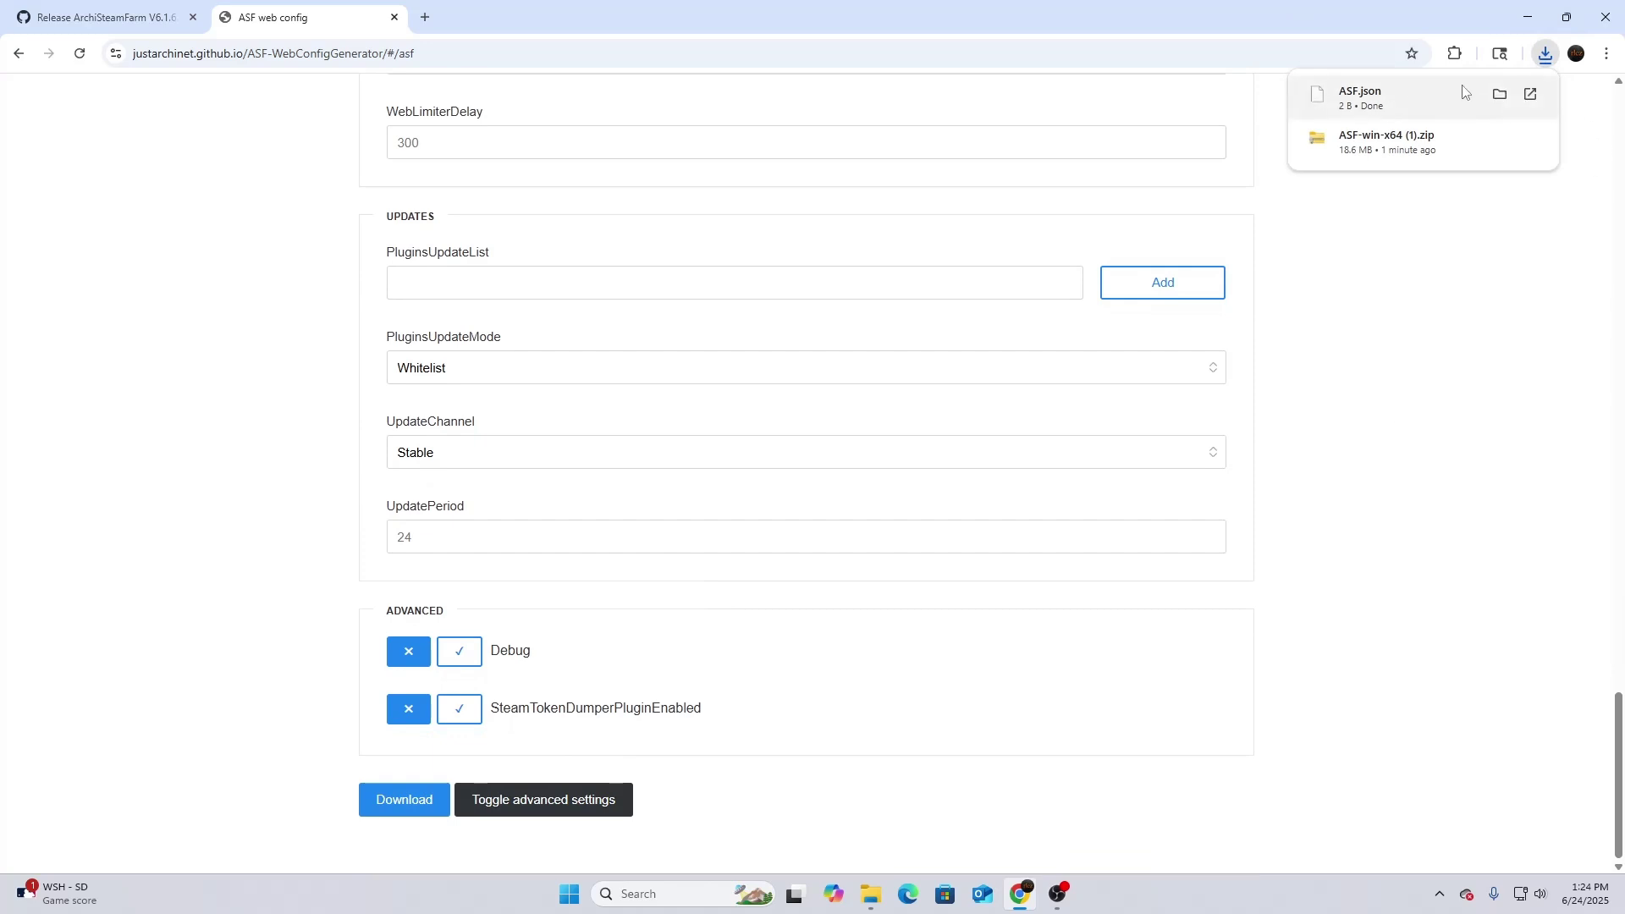
Step: Show ASF.json in the Downloads folder, copy the file, and minimize that folder window
{"action": "left_click", "coordinate": [1501, 97]}
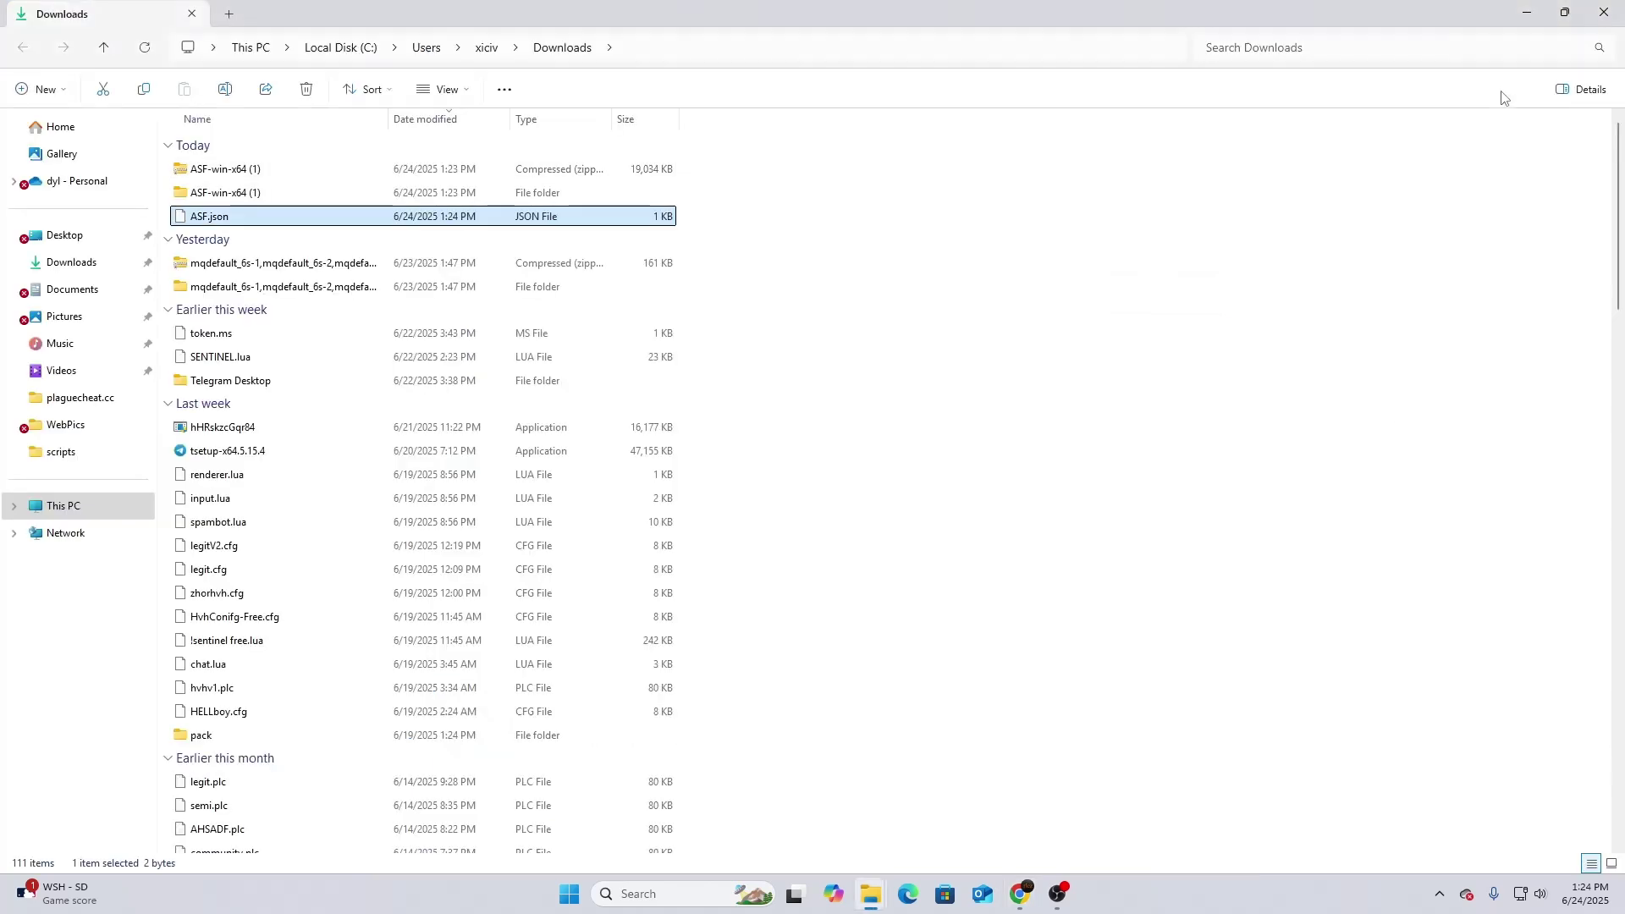
{"action": "right_click", "coordinate": [539, 220]}
{"action": "left_click", "coordinate": [617, 241]}
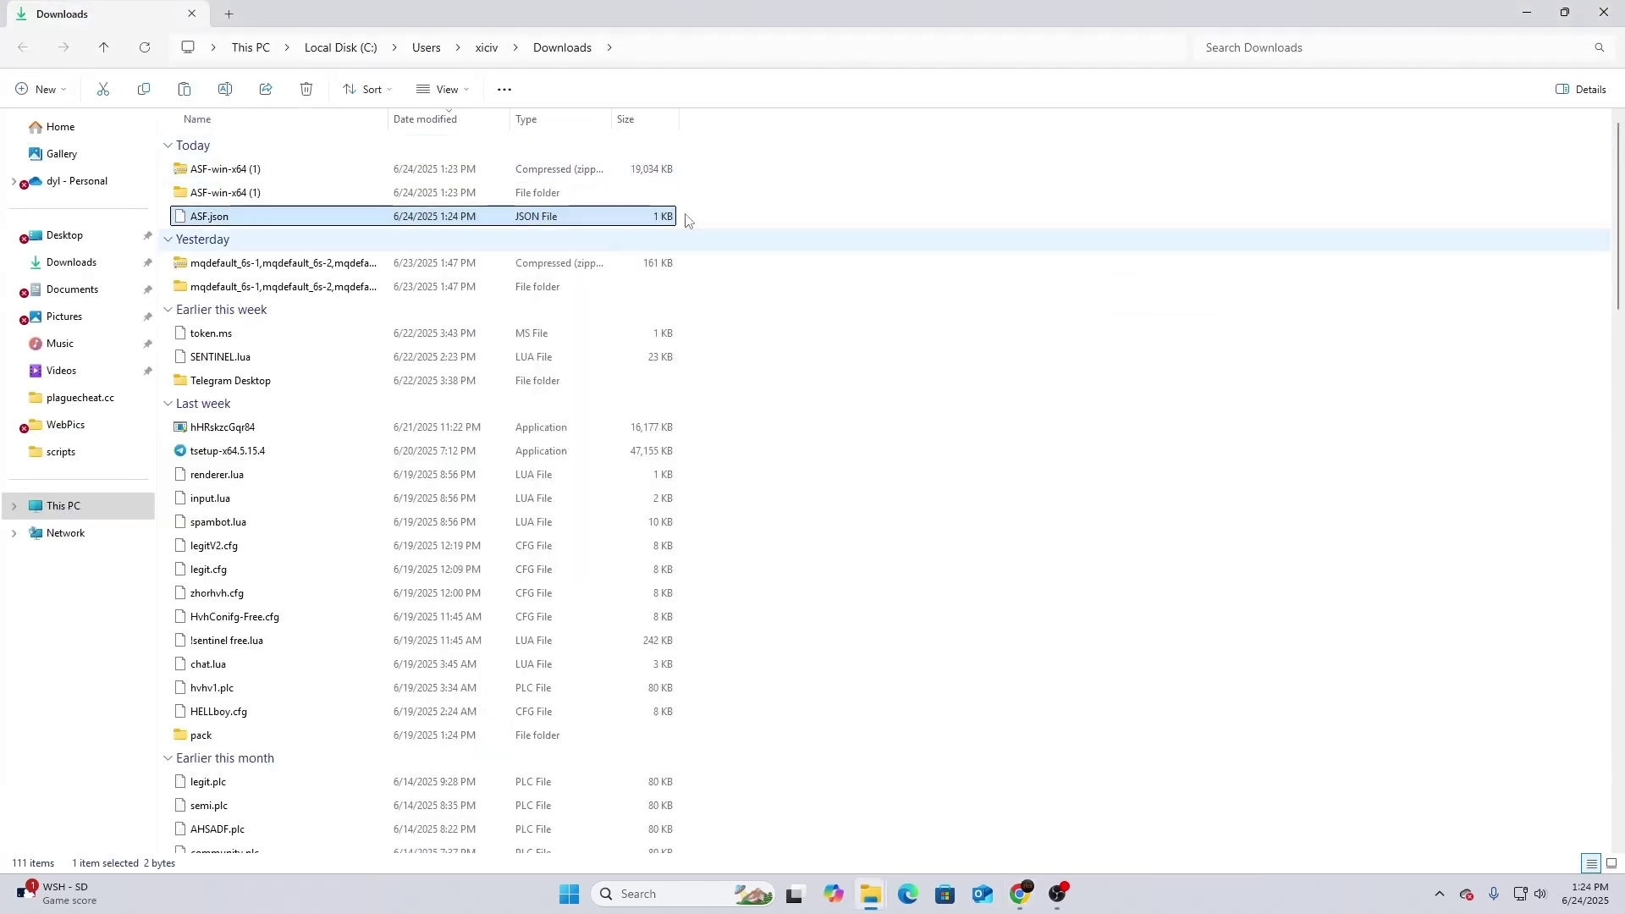
{"action": "left_click", "coordinate": [1523, 14]}
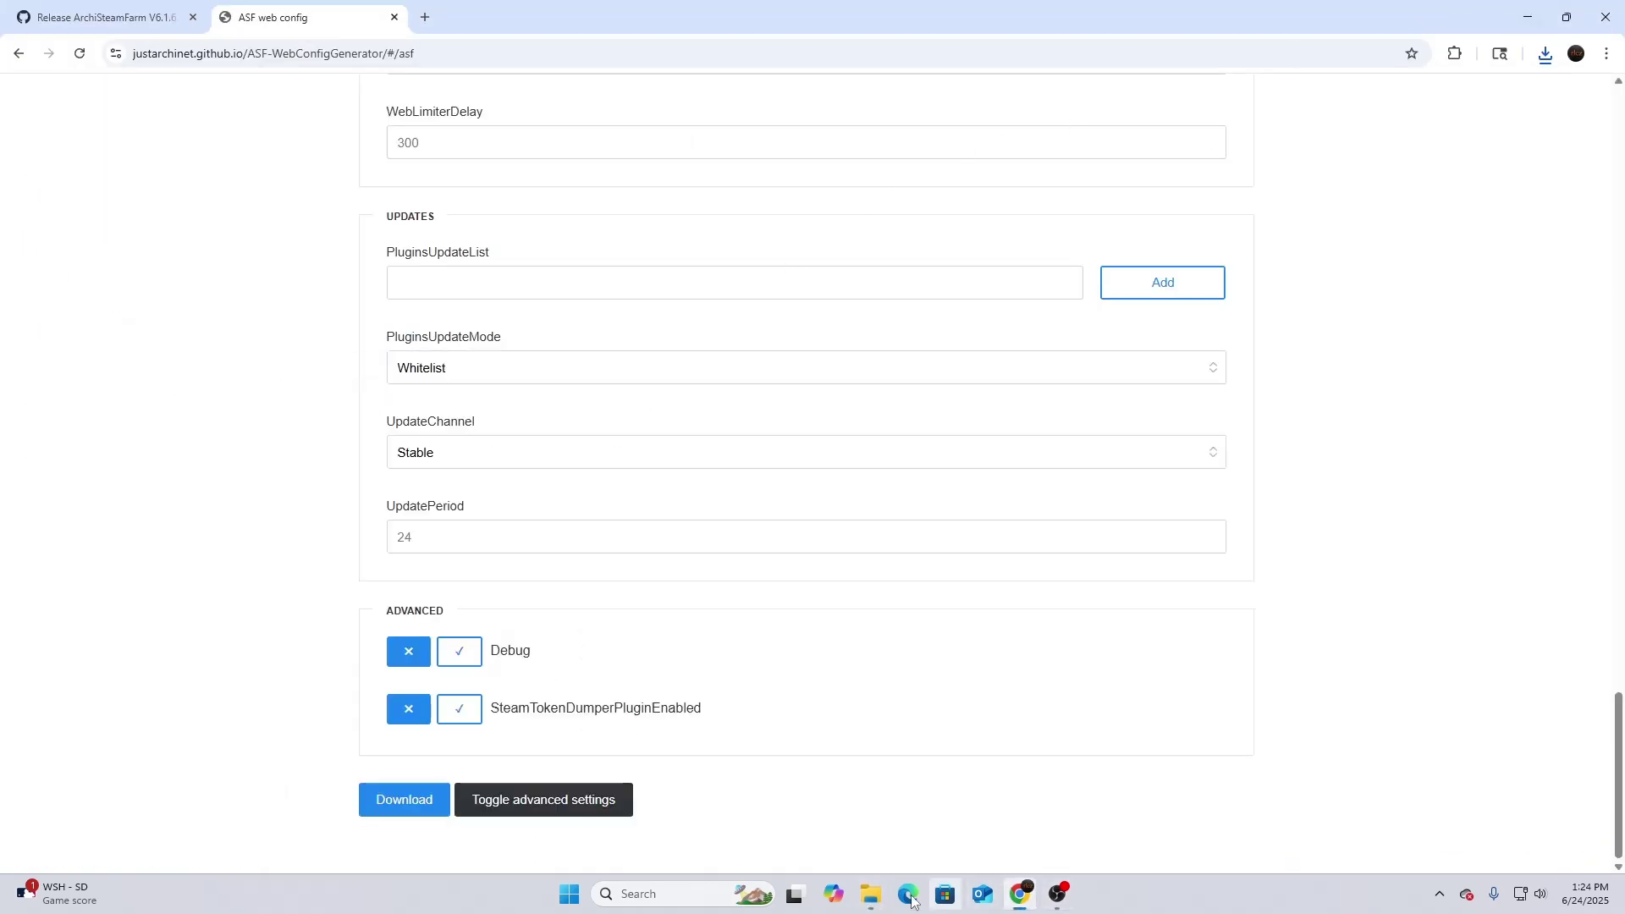
Step: Paste ASF.json into the config folder inside the extracted ASF-win-x64 (1) folder
{"action": "mouse_move", "coordinate": [872, 896]}
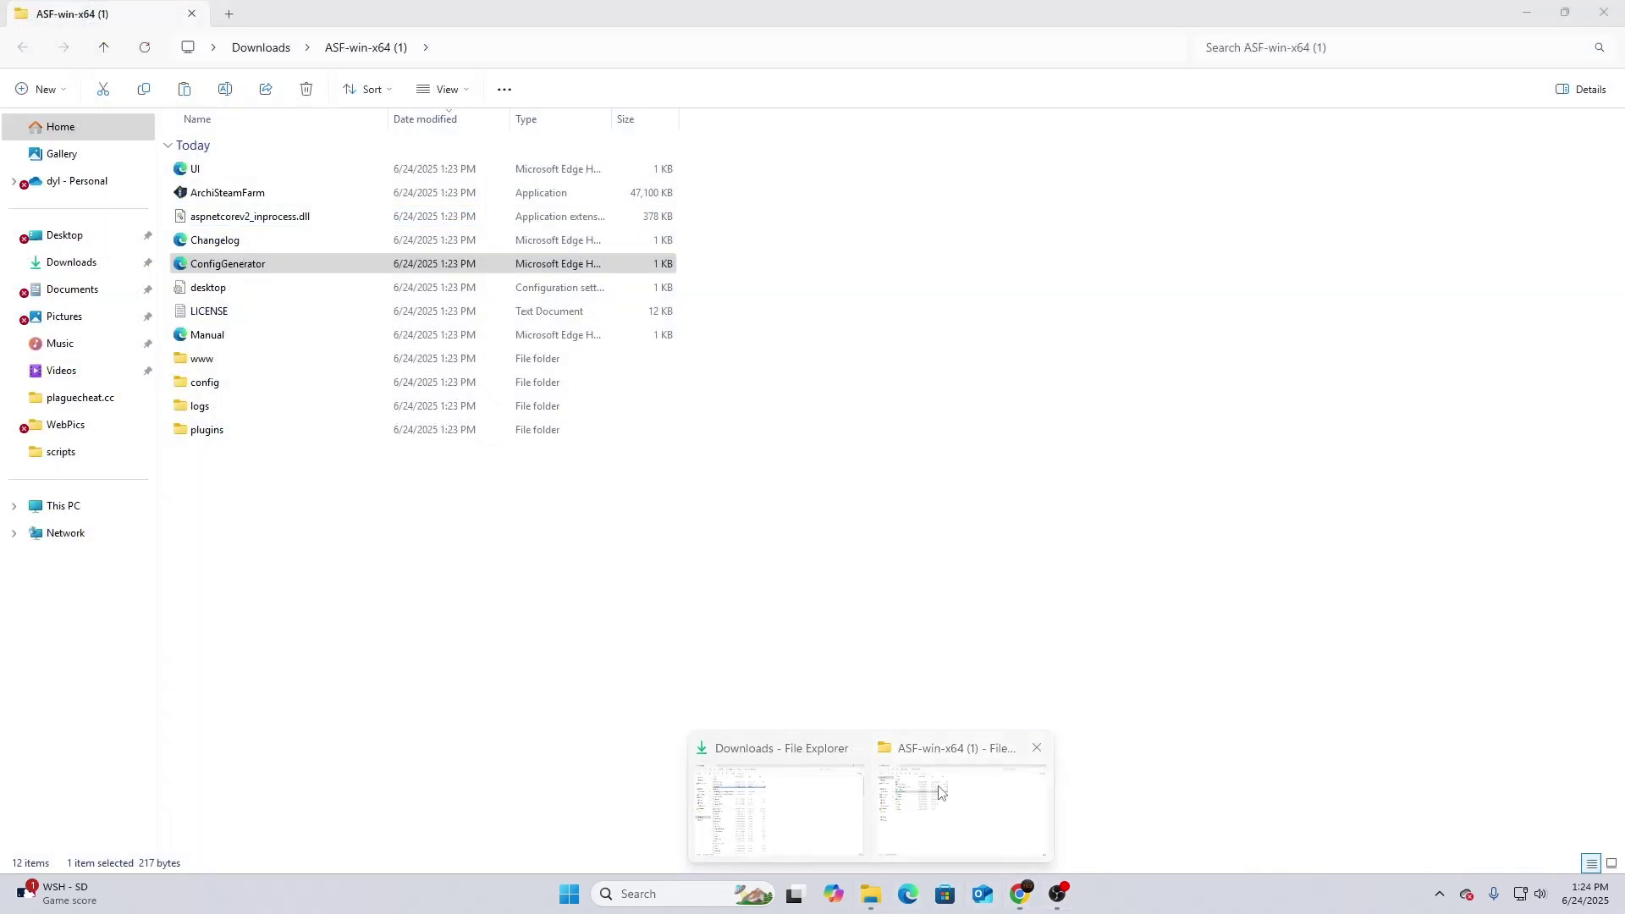
{"action": "left_click", "coordinate": [939, 791]}
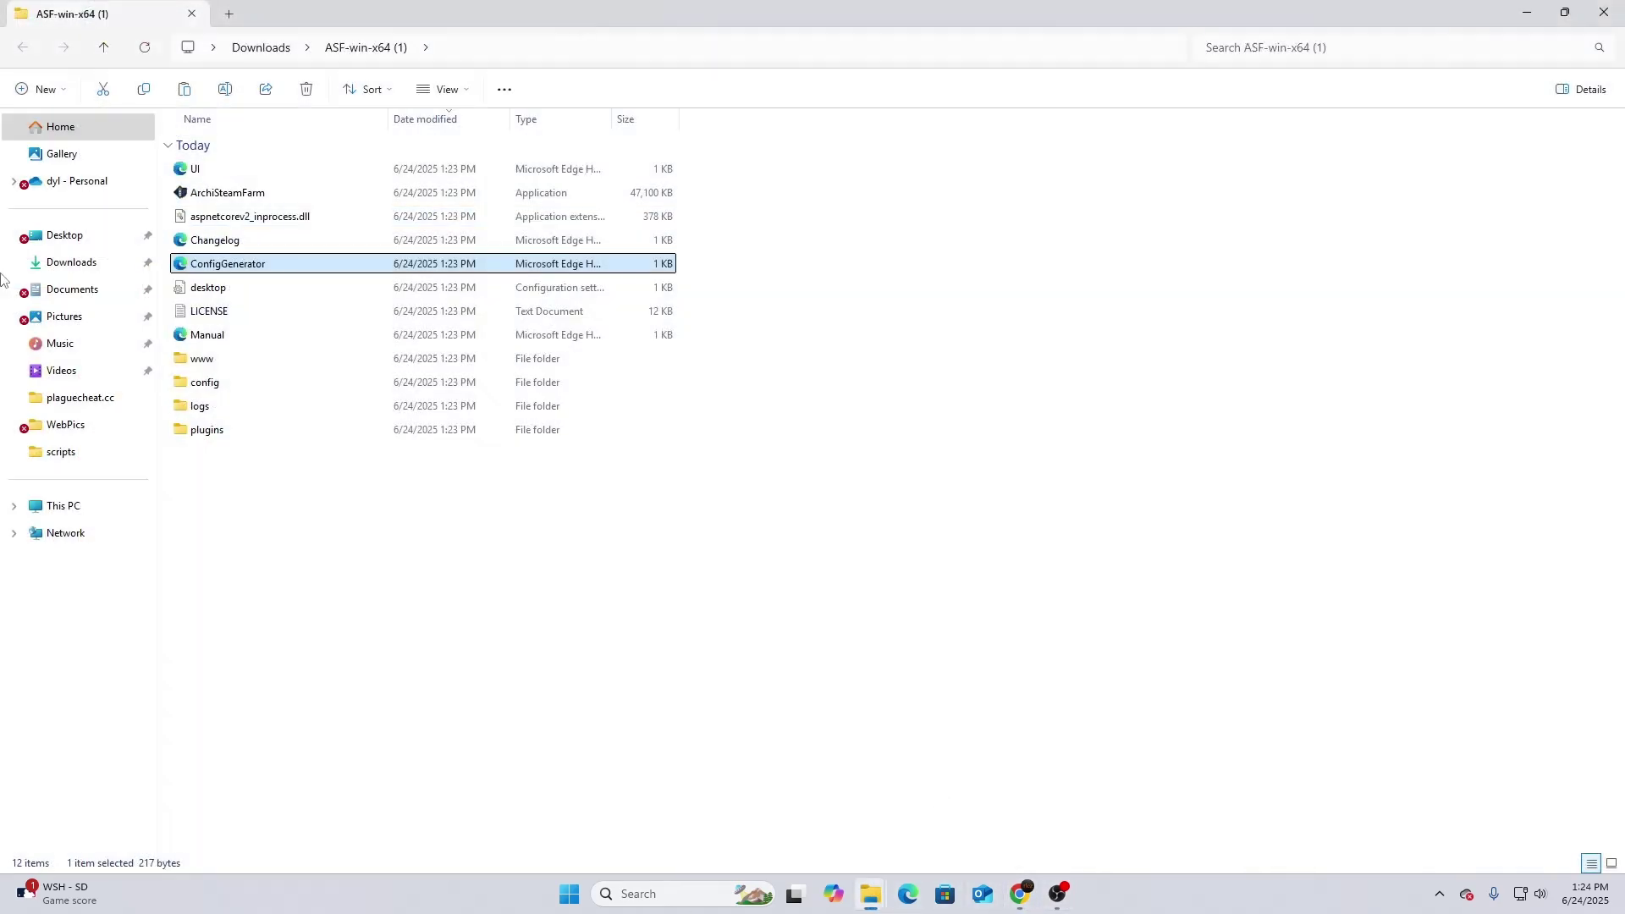
{"action": "double_click", "coordinate": [218, 388]}
{"action": "right_click", "coordinate": [273, 219]}
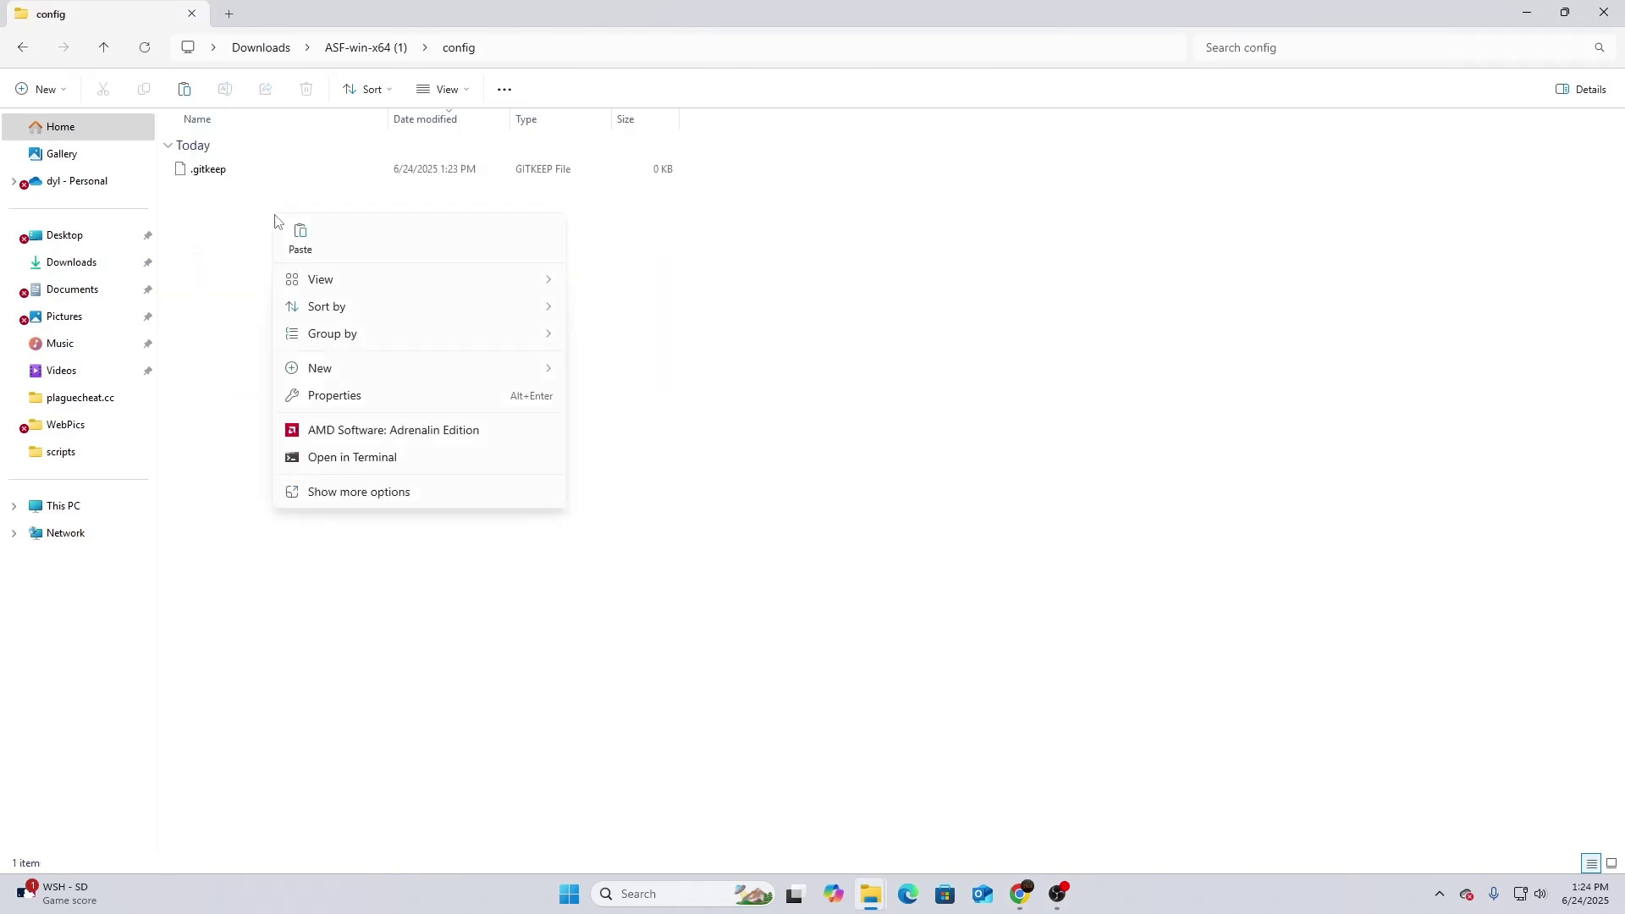
{"action": "left_click", "coordinate": [297, 229]}
{"action": "left_click_drag", "start_coordinate": [718, 345], "coordinate": [566, 159]}
{"action": "left_click", "coordinate": [638, 243]}
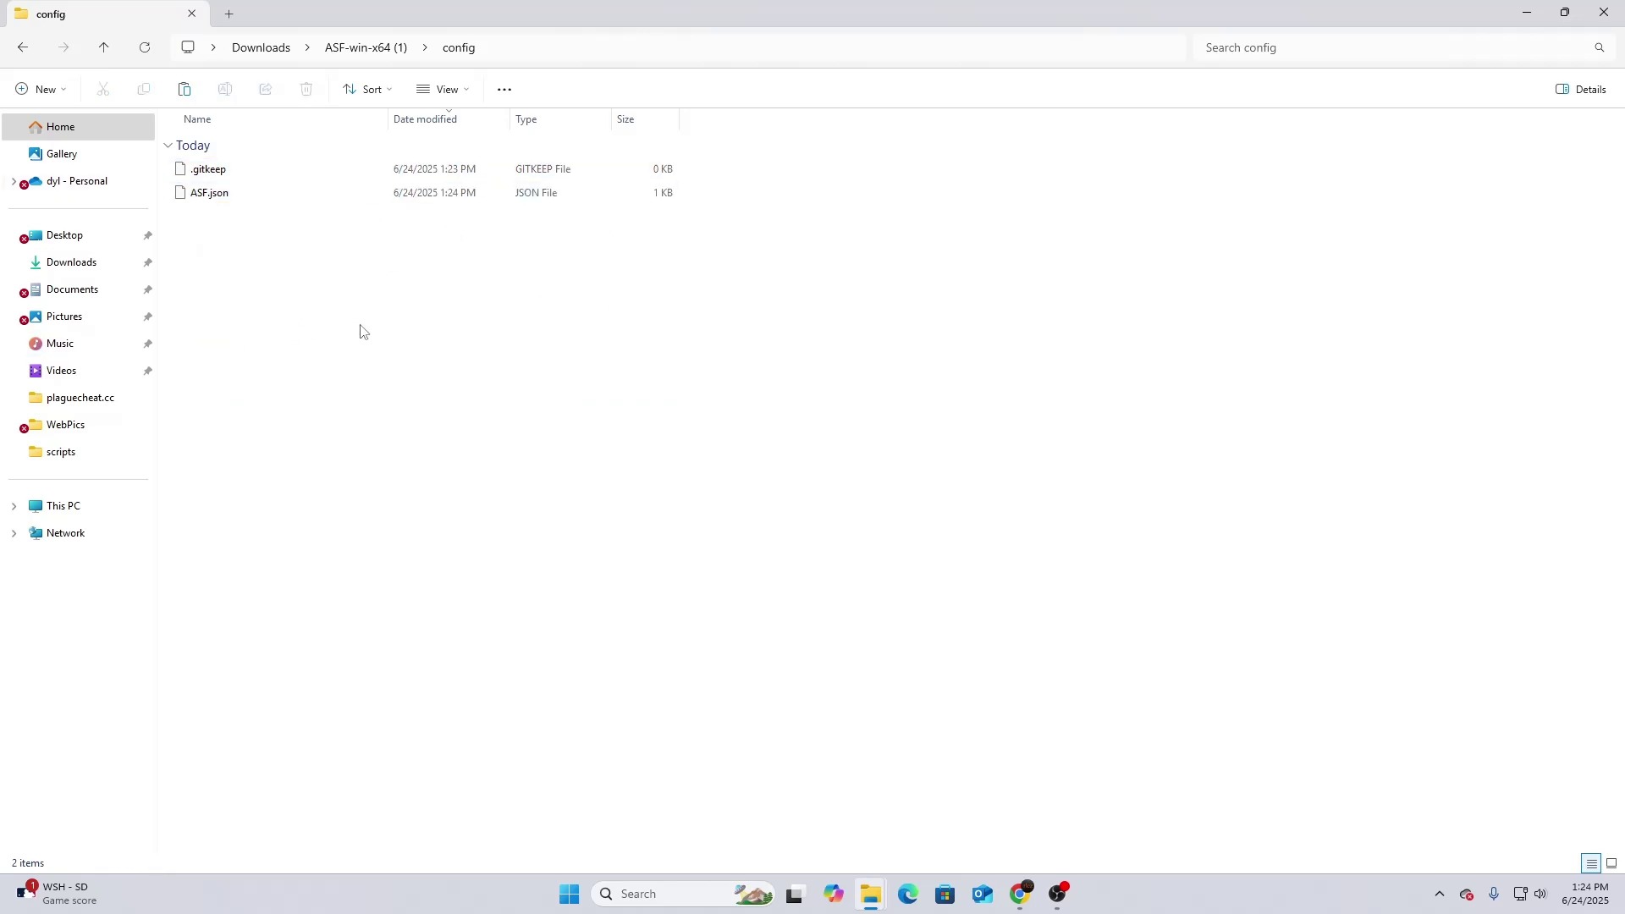
Step: Return to the ASF-win-x64 (1) folder and enter the local ASF address localhost:1242 in a new Google Chrome tab
{"action": "left_click", "coordinate": [381, 49]}
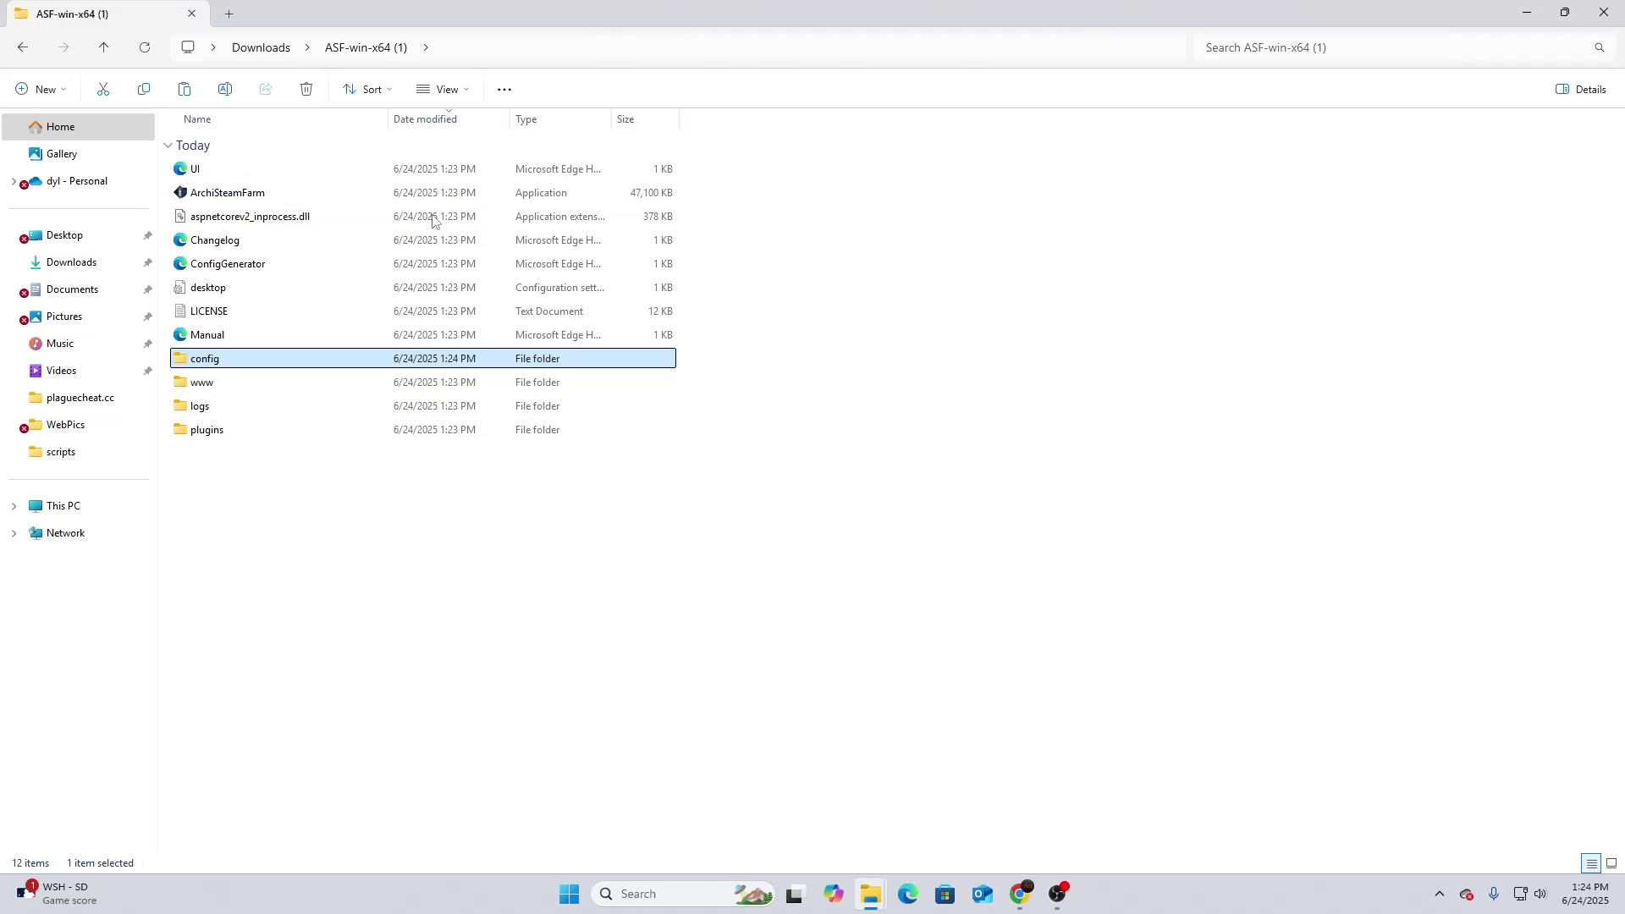
{"action": "left_click", "coordinate": [1018, 895]}
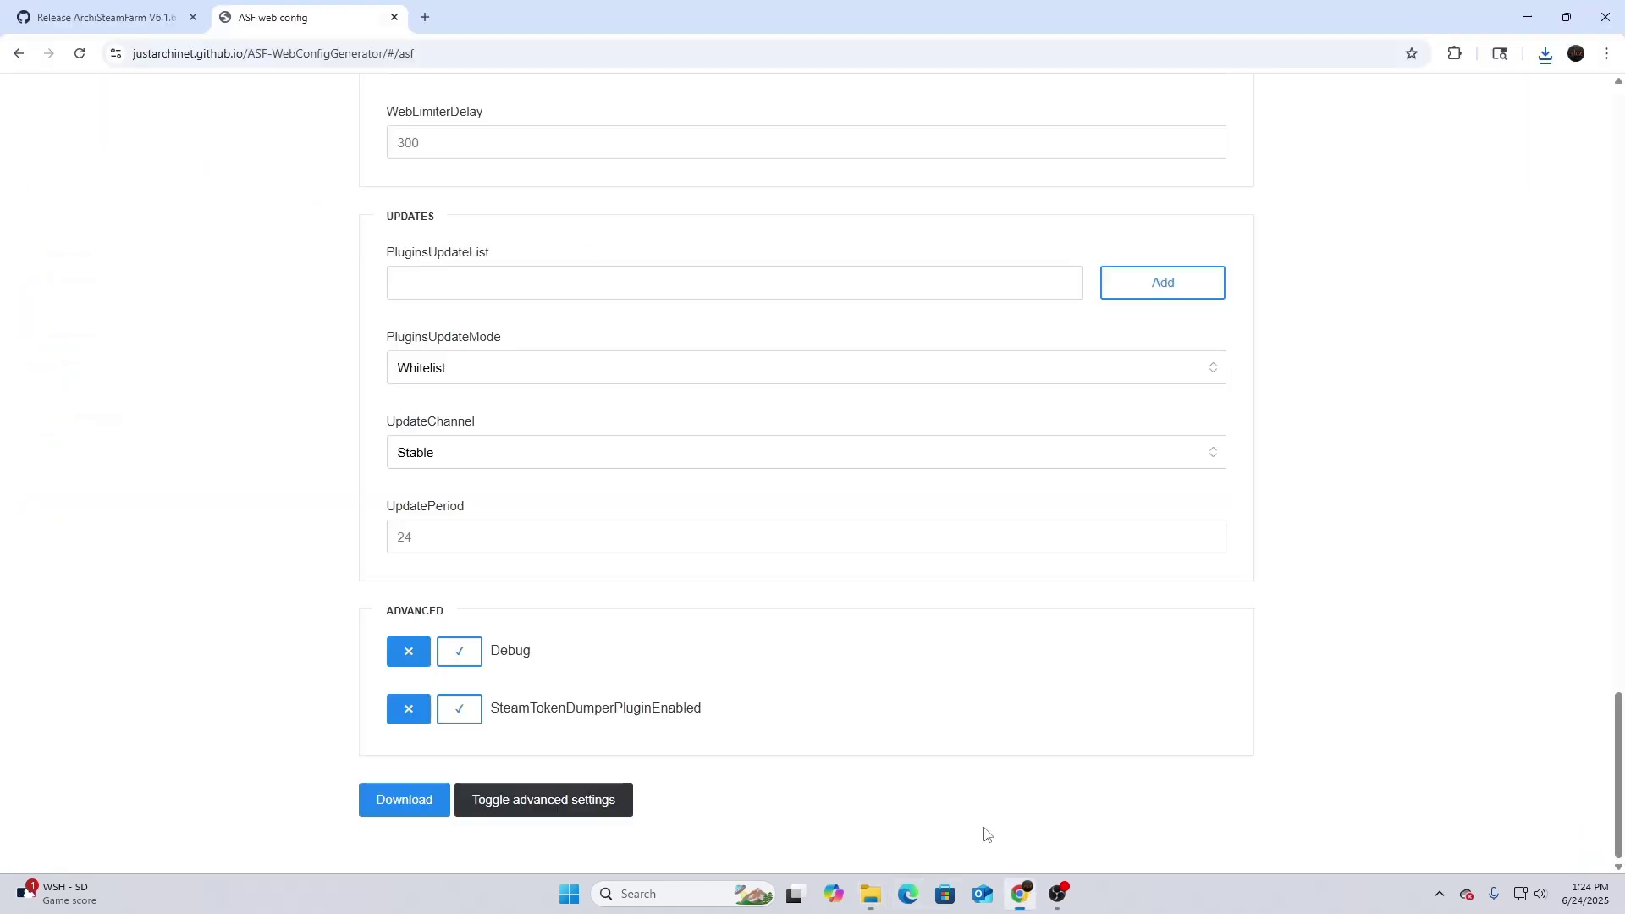
{"action": "left_click", "coordinate": [420, 17]}
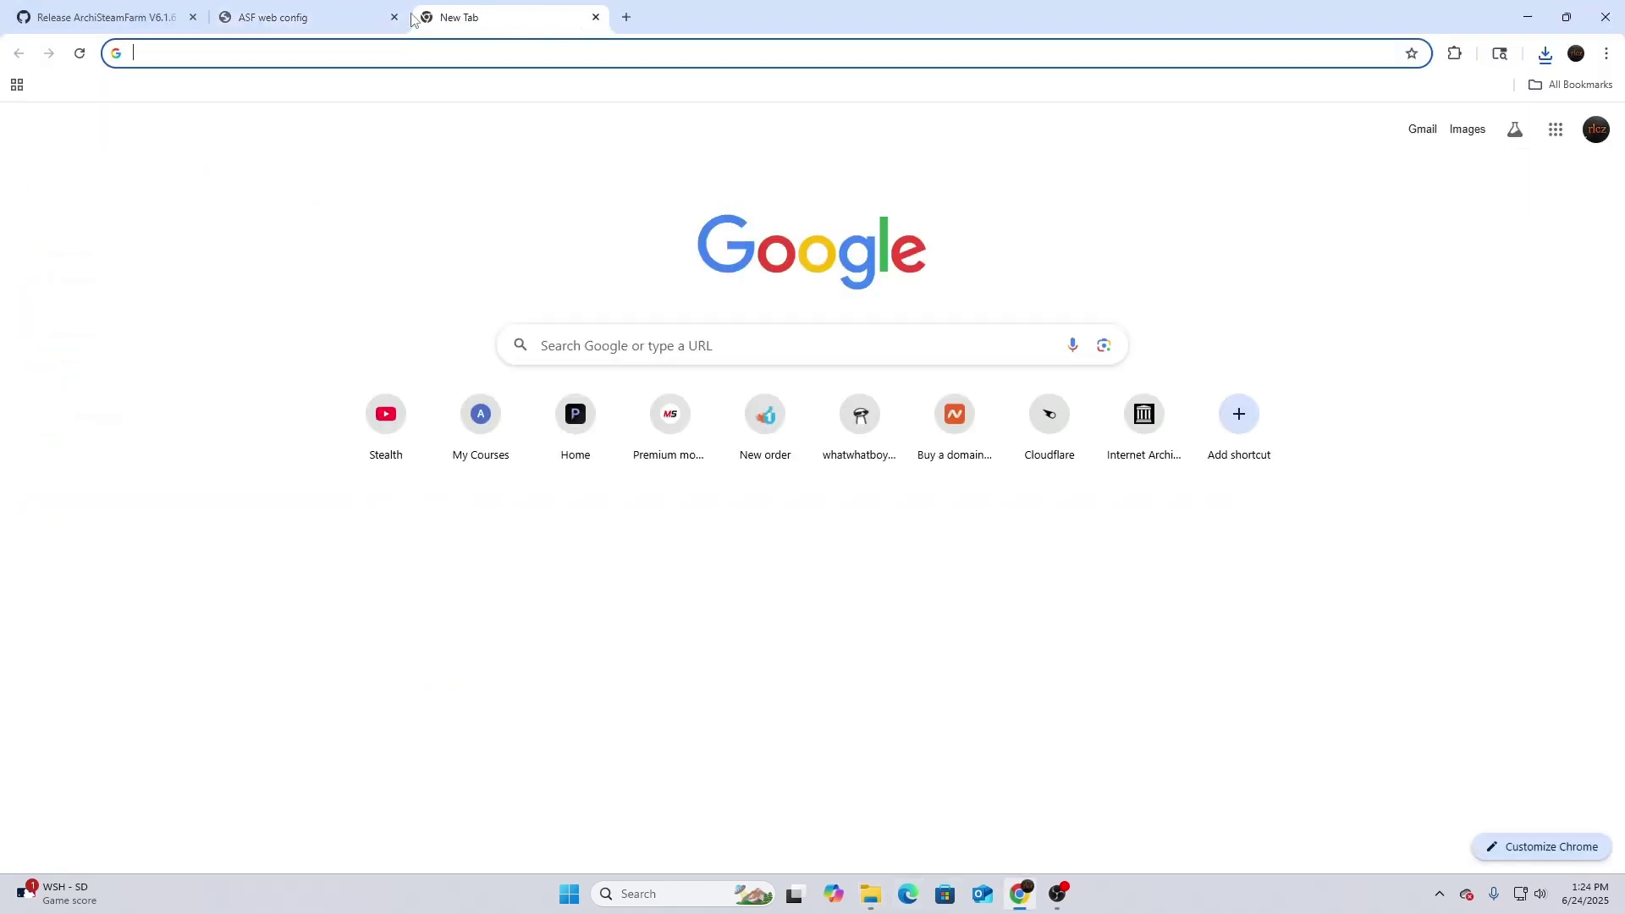
{"action": "type", "text": "locahot"}
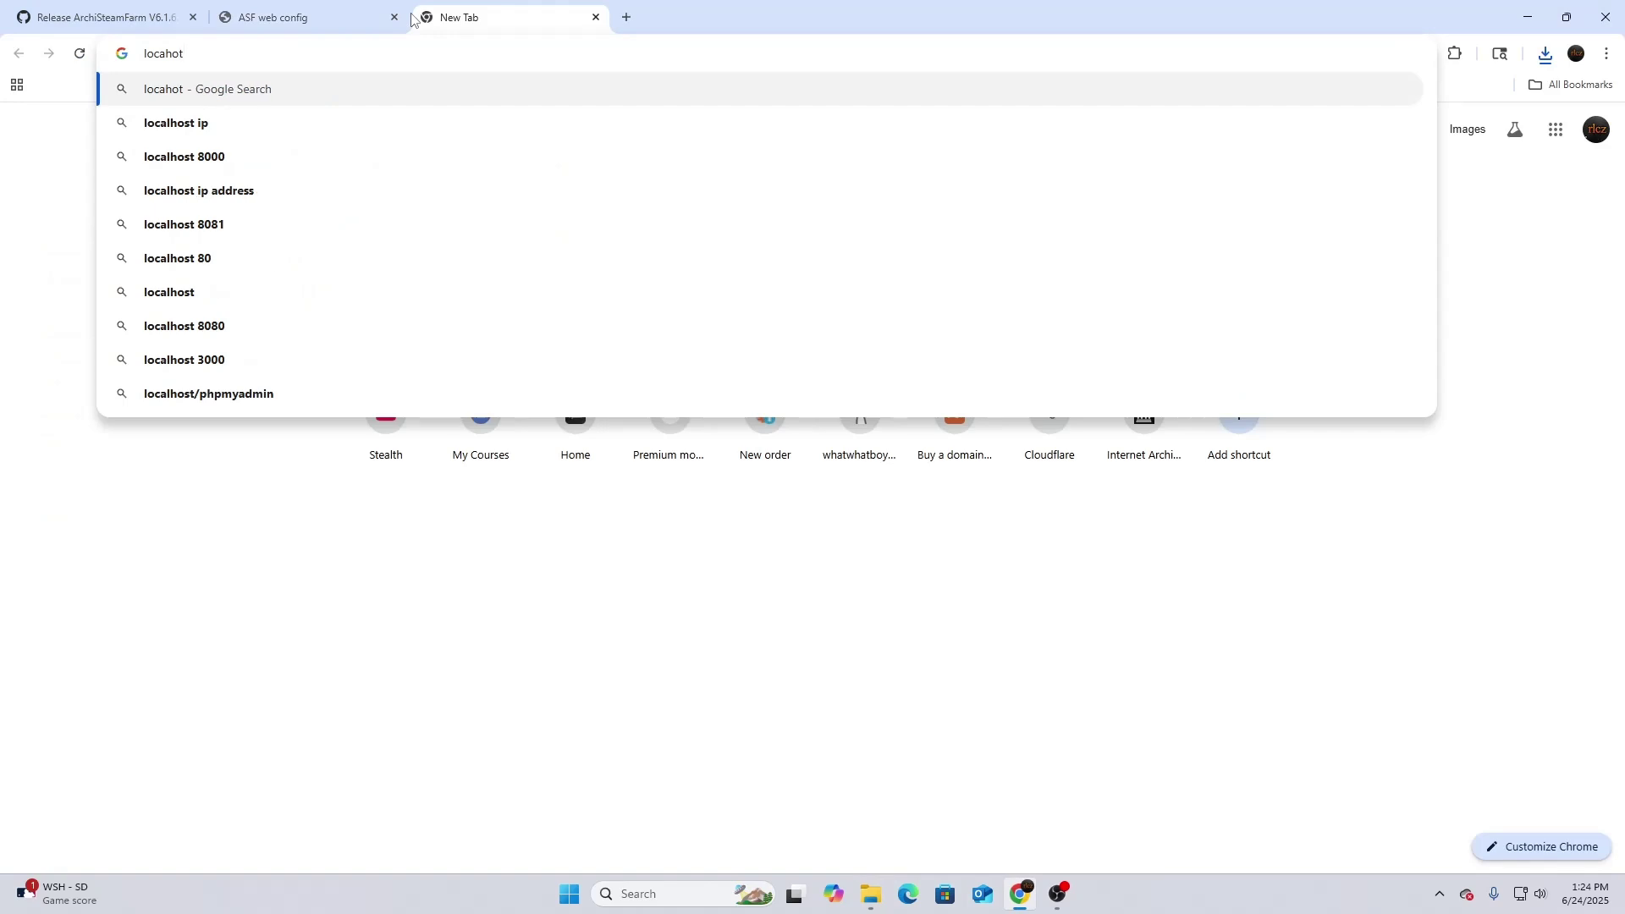
{"action": "type", "text": "/12"}
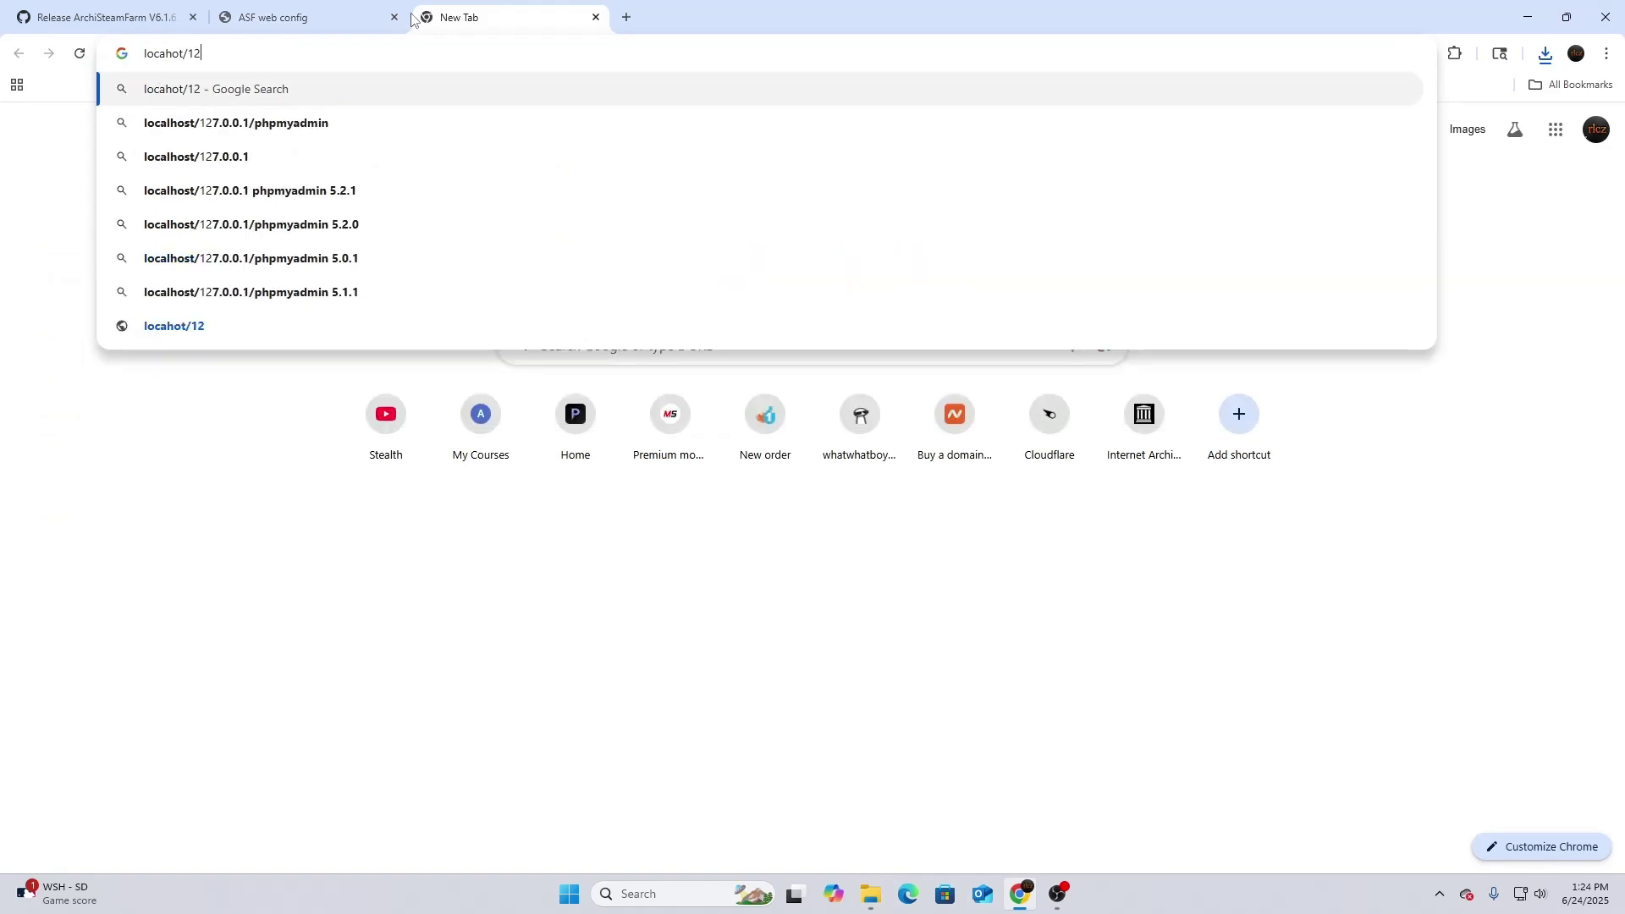
{"action": "left_click", "coordinate": [1058, 894]}
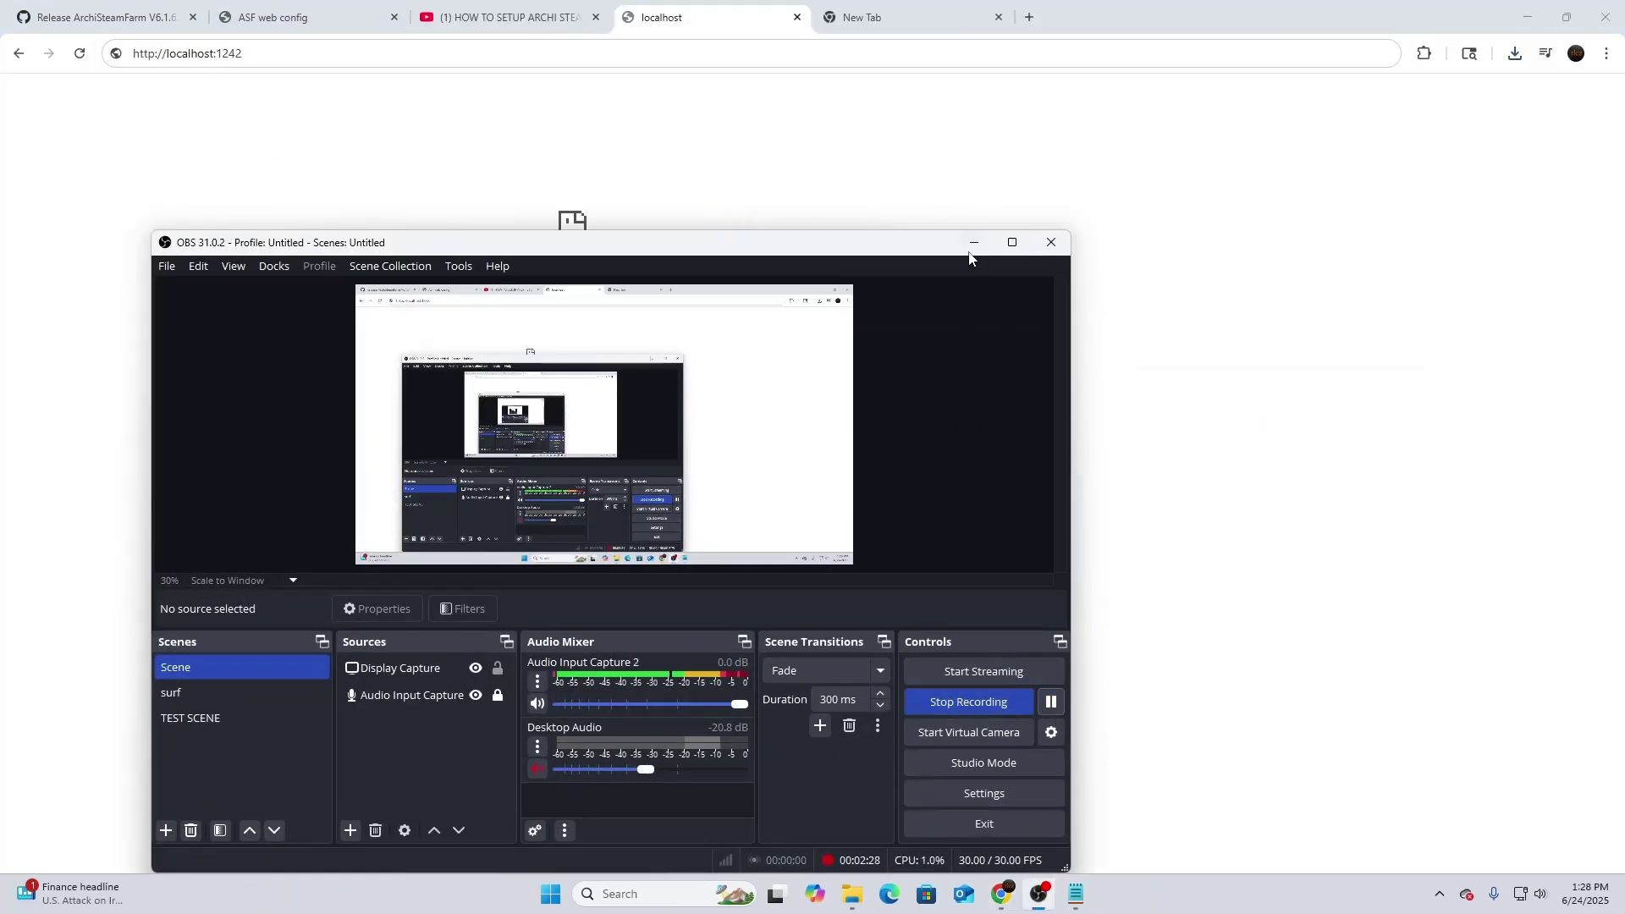
{"action": "left_click", "coordinate": [973, 242]}
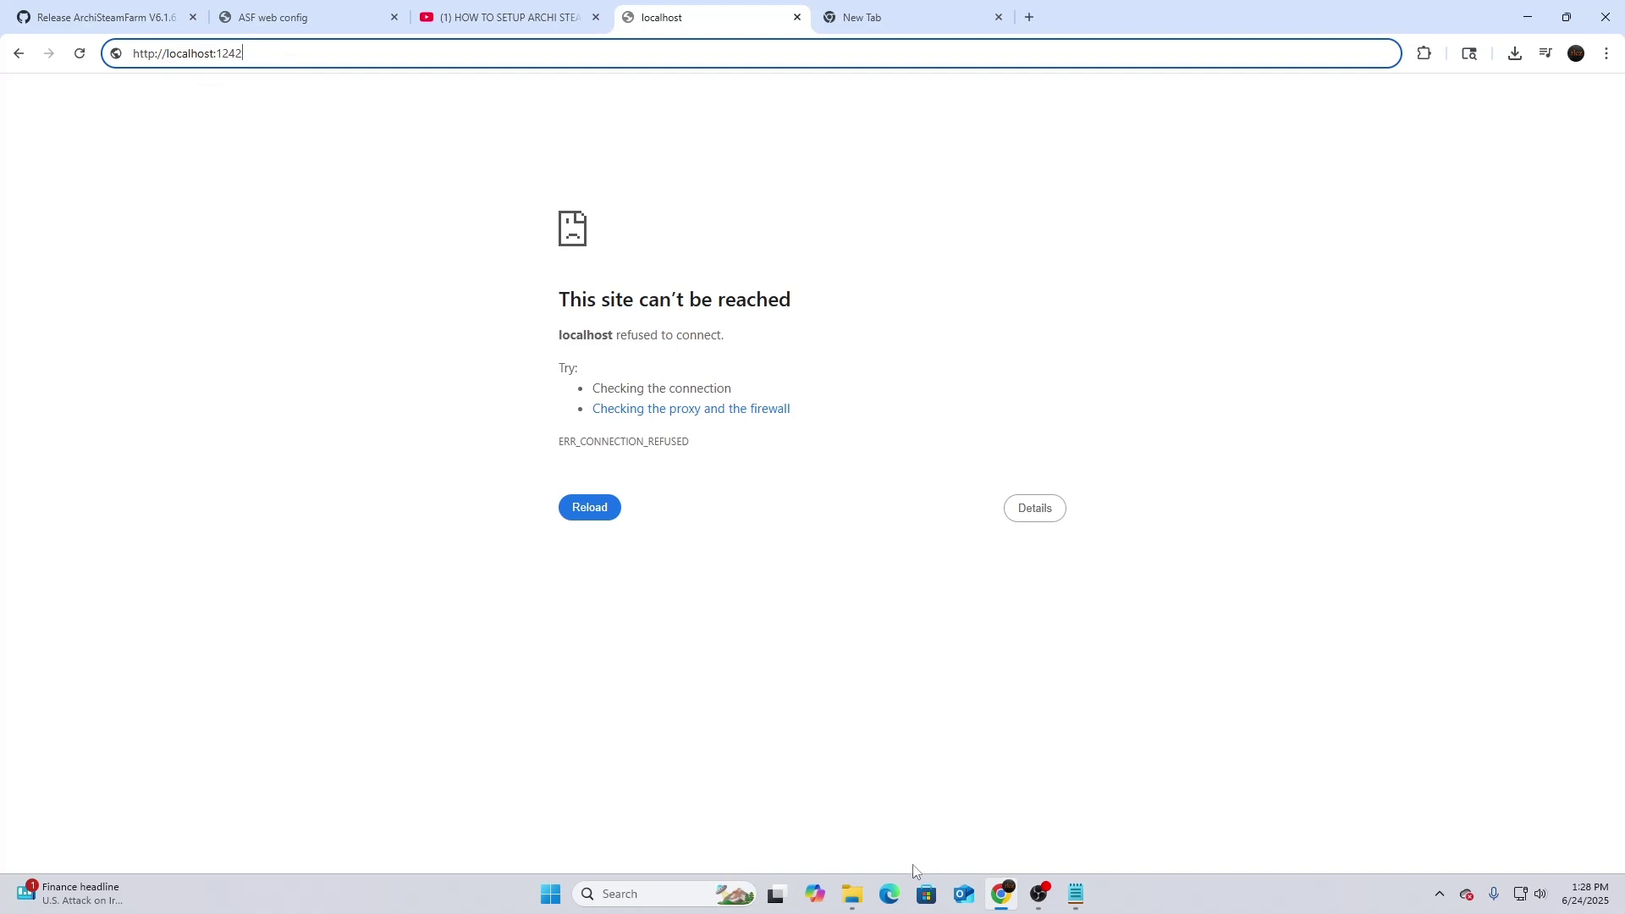
Step: Switch to File Explorer and launch the ArchiSteamFarm application from the ASF-win-x64 (1) folder, allowing it to run
{"action": "left_click", "coordinate": [853, 895]}
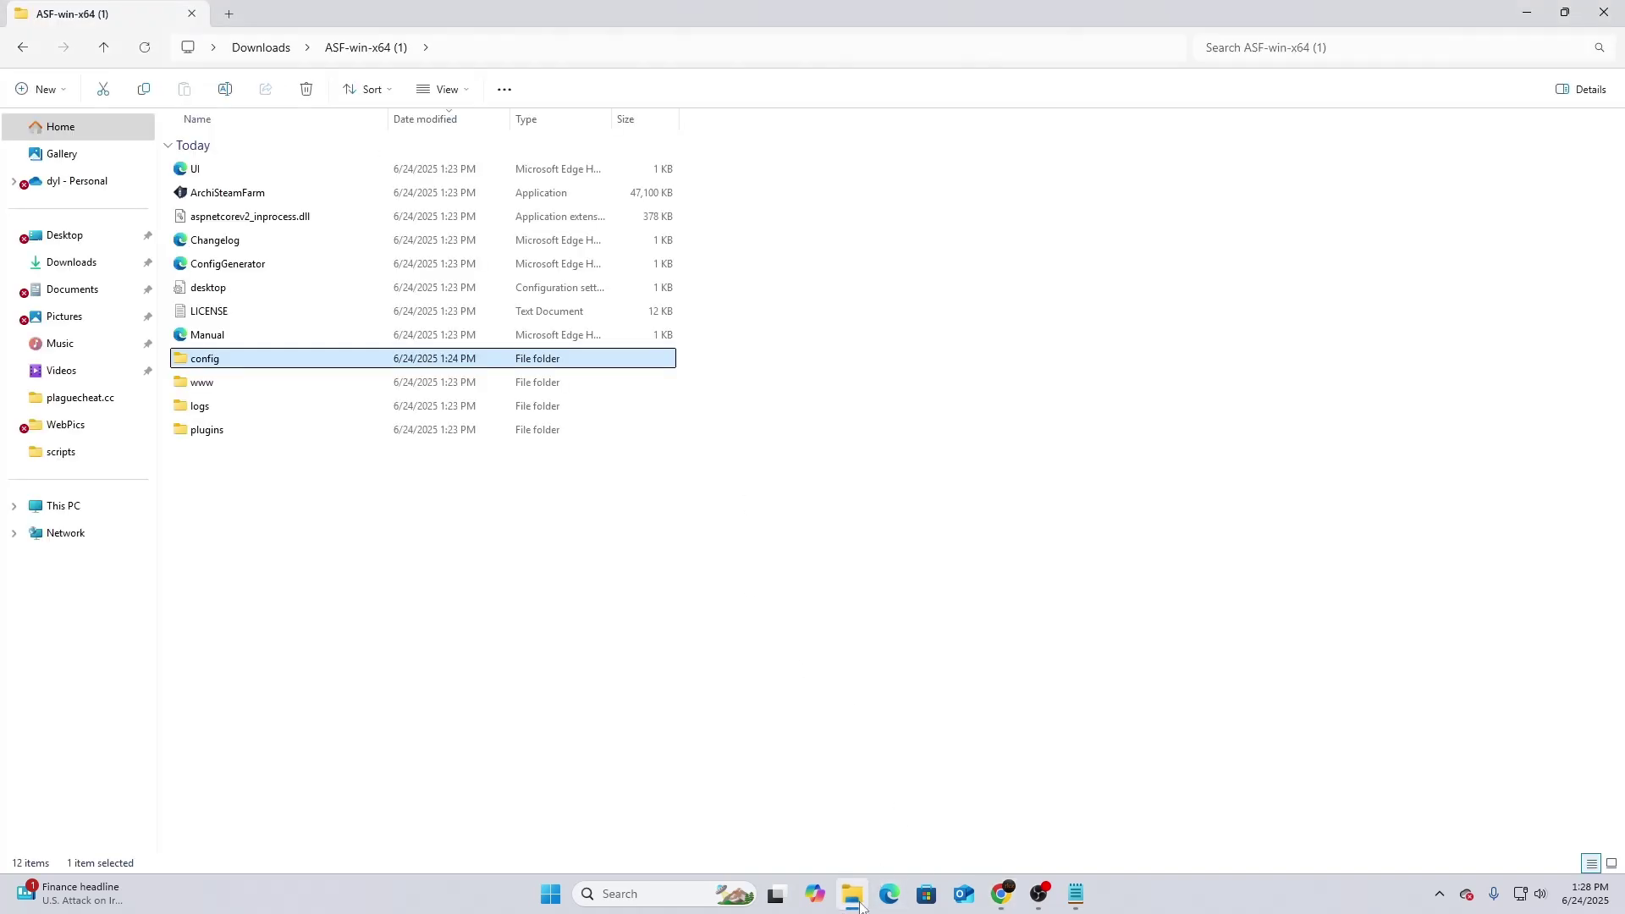
{"action": "left_click", "coordinate": [238, 192]}
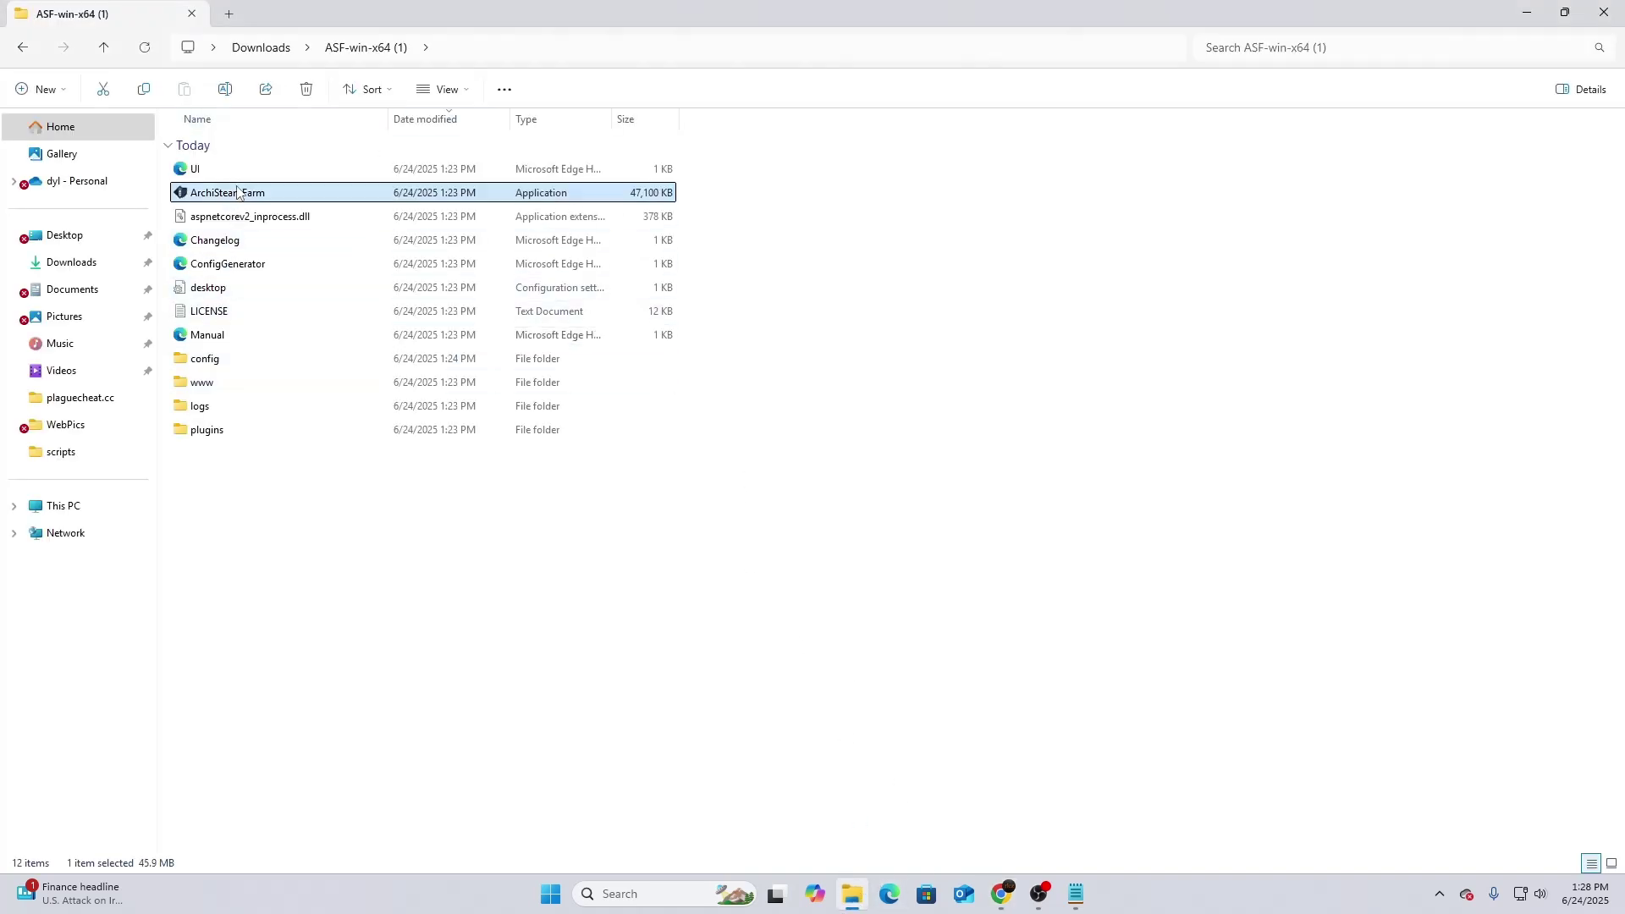
{"action": "double_click", "coordinate": [614, 198]}
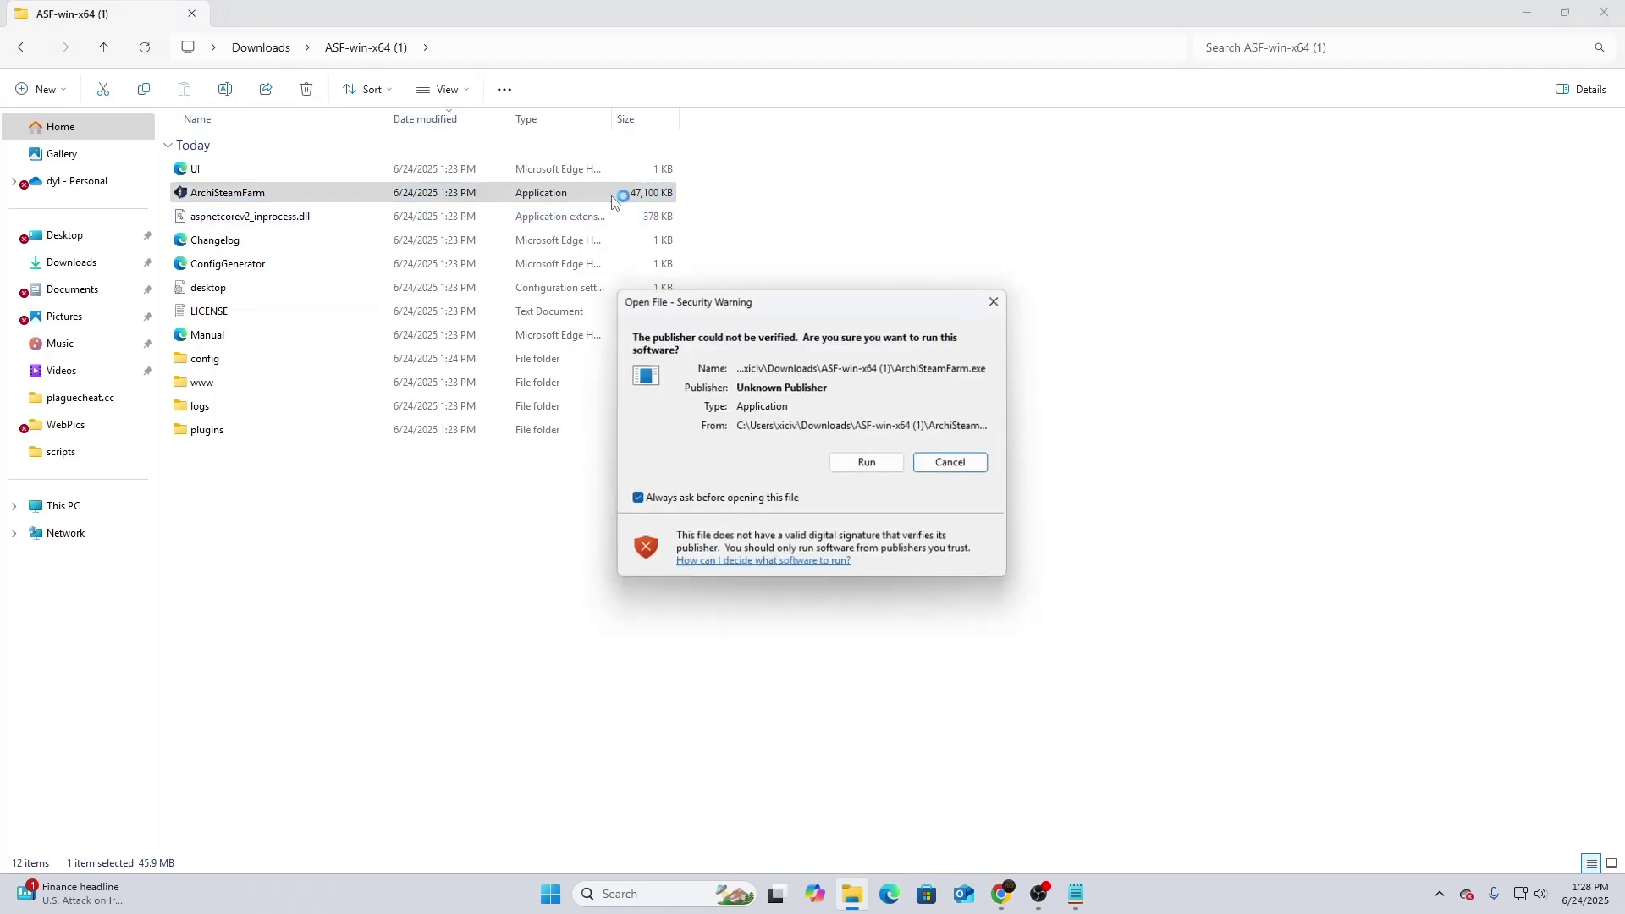
{"action": "left_click", "coordinate": [865, 463]}
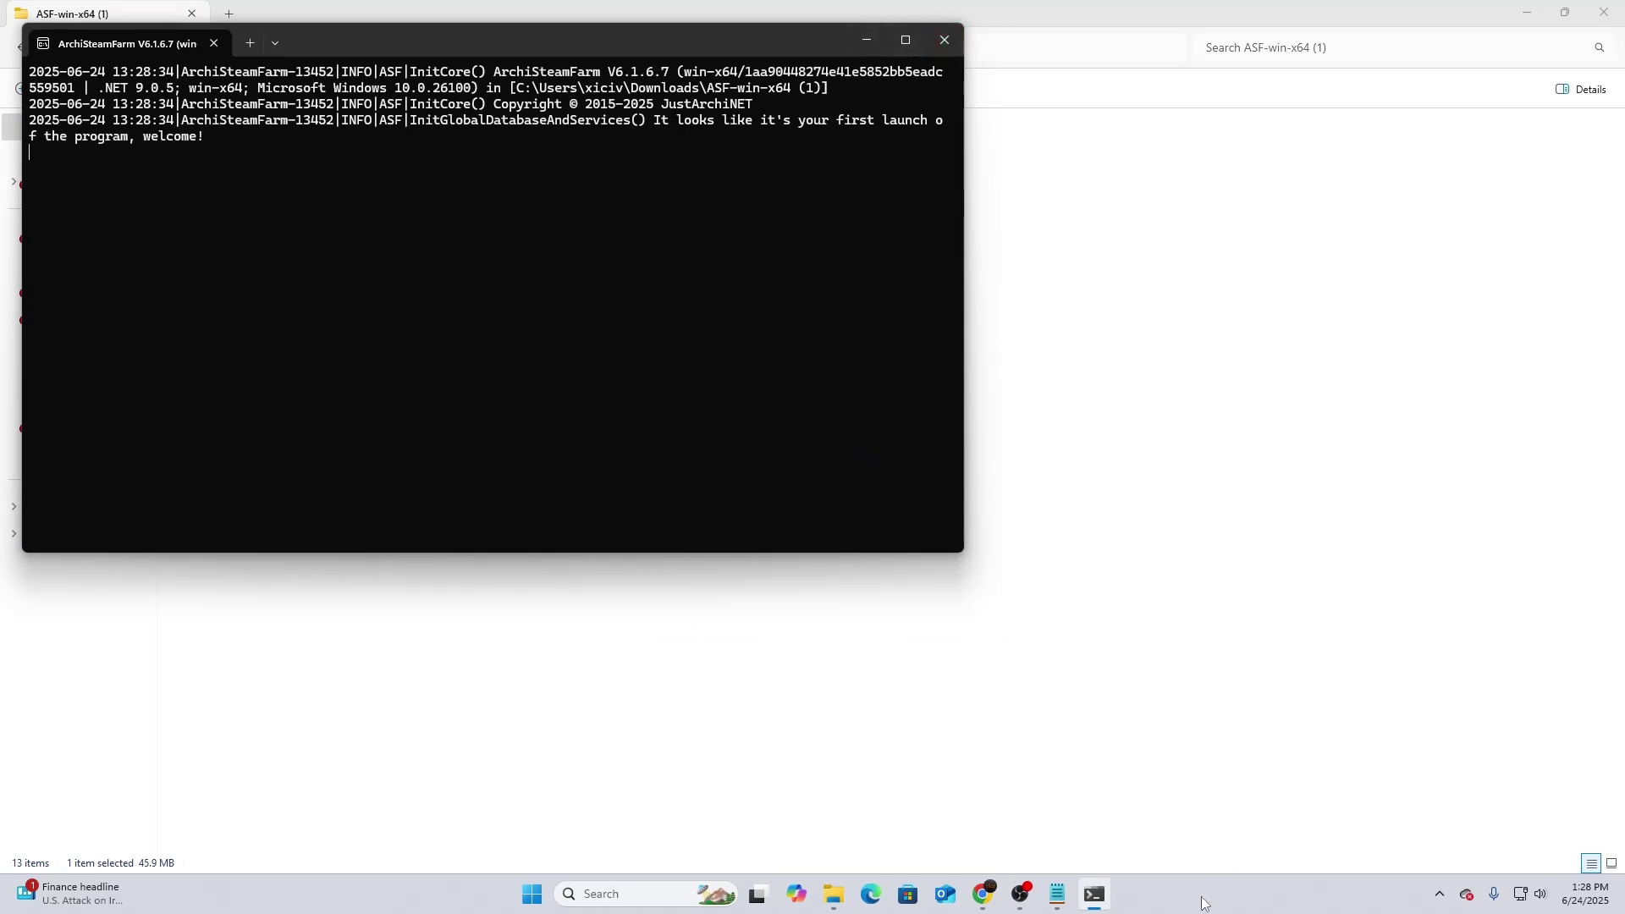
Step: Switch back to Google Chrome and reload localhost:1242 to bring up the ASF web interface
{"action": "left_click", "coordinate": [983, 895]}
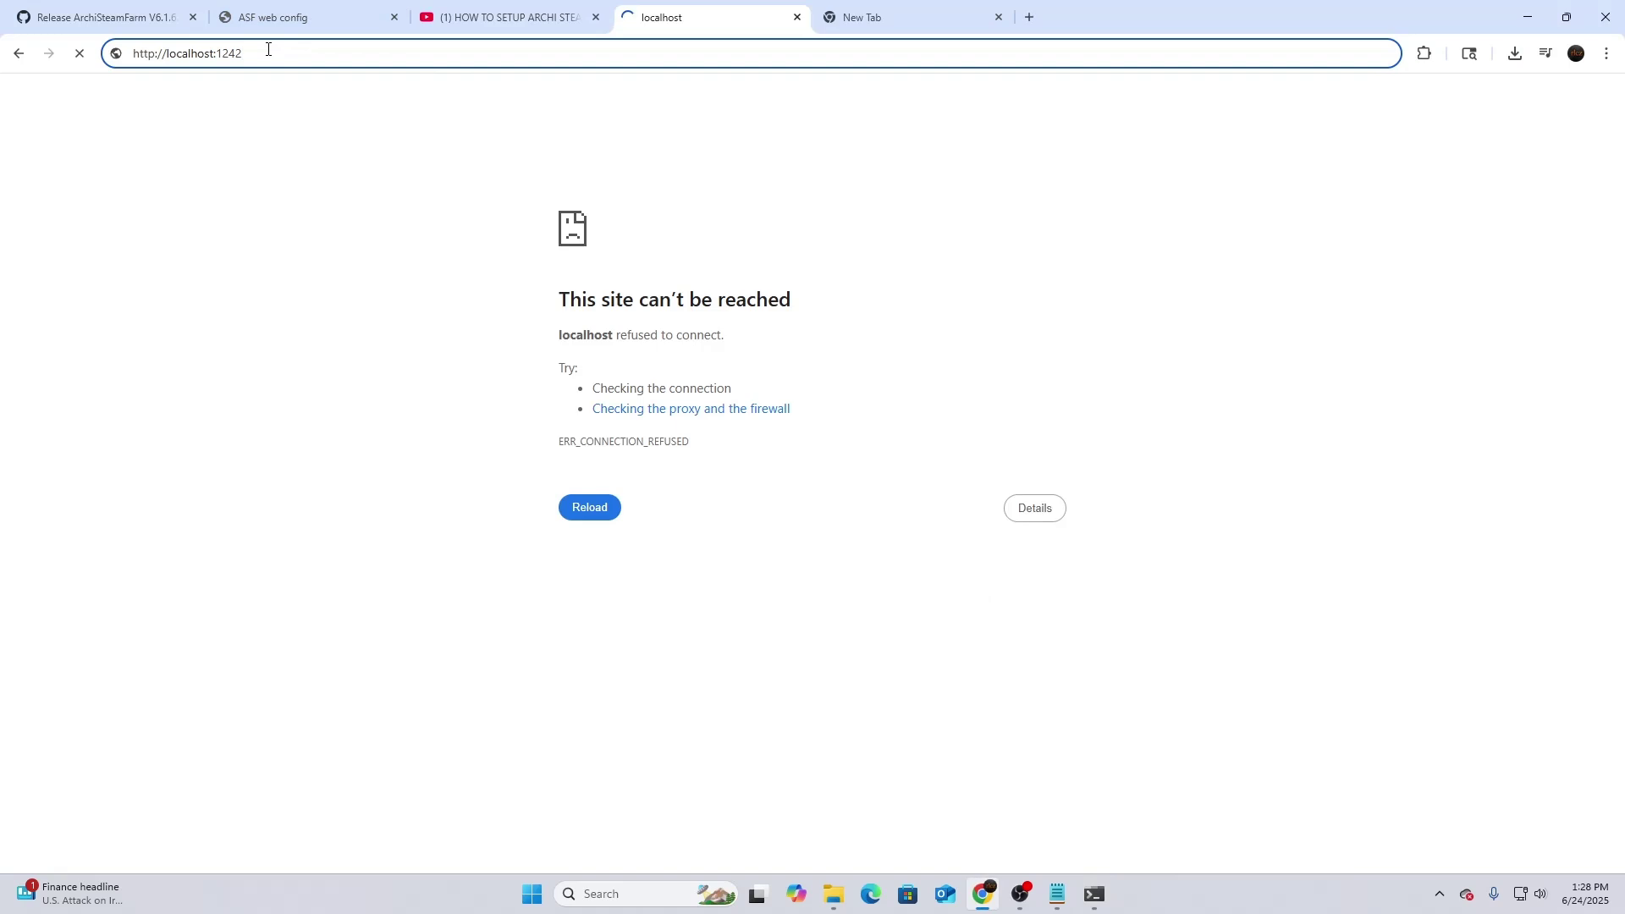
{"action": "key", "text": "Return"}
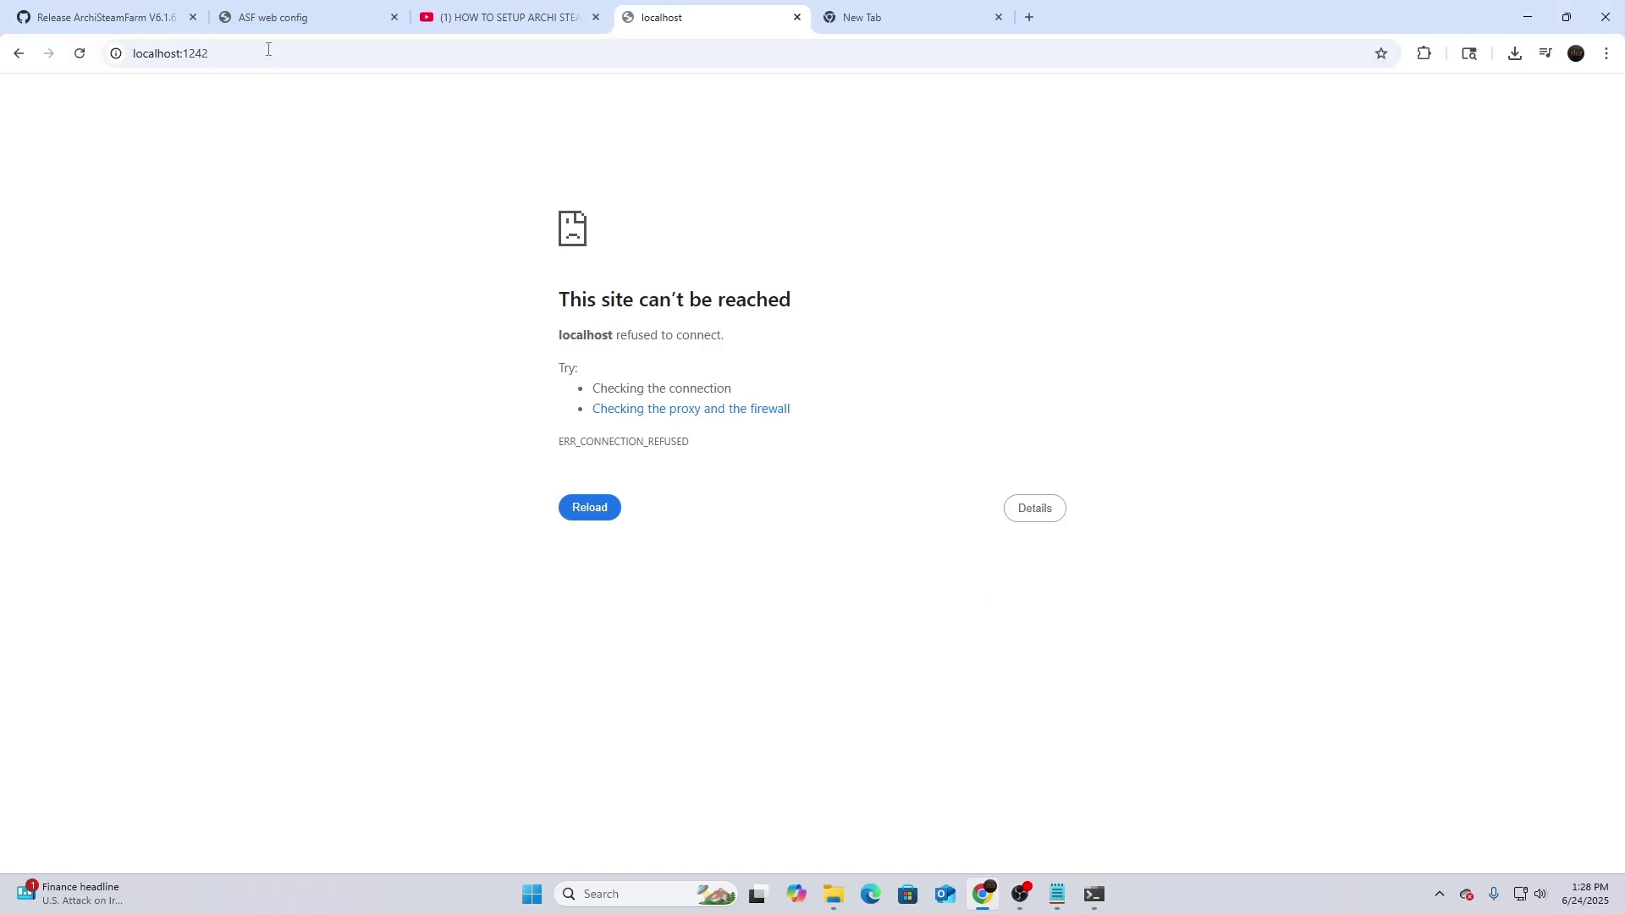
{"action": "key", "text": "F5"}
{"action": "left_click", "coordinate": [596, 508]}
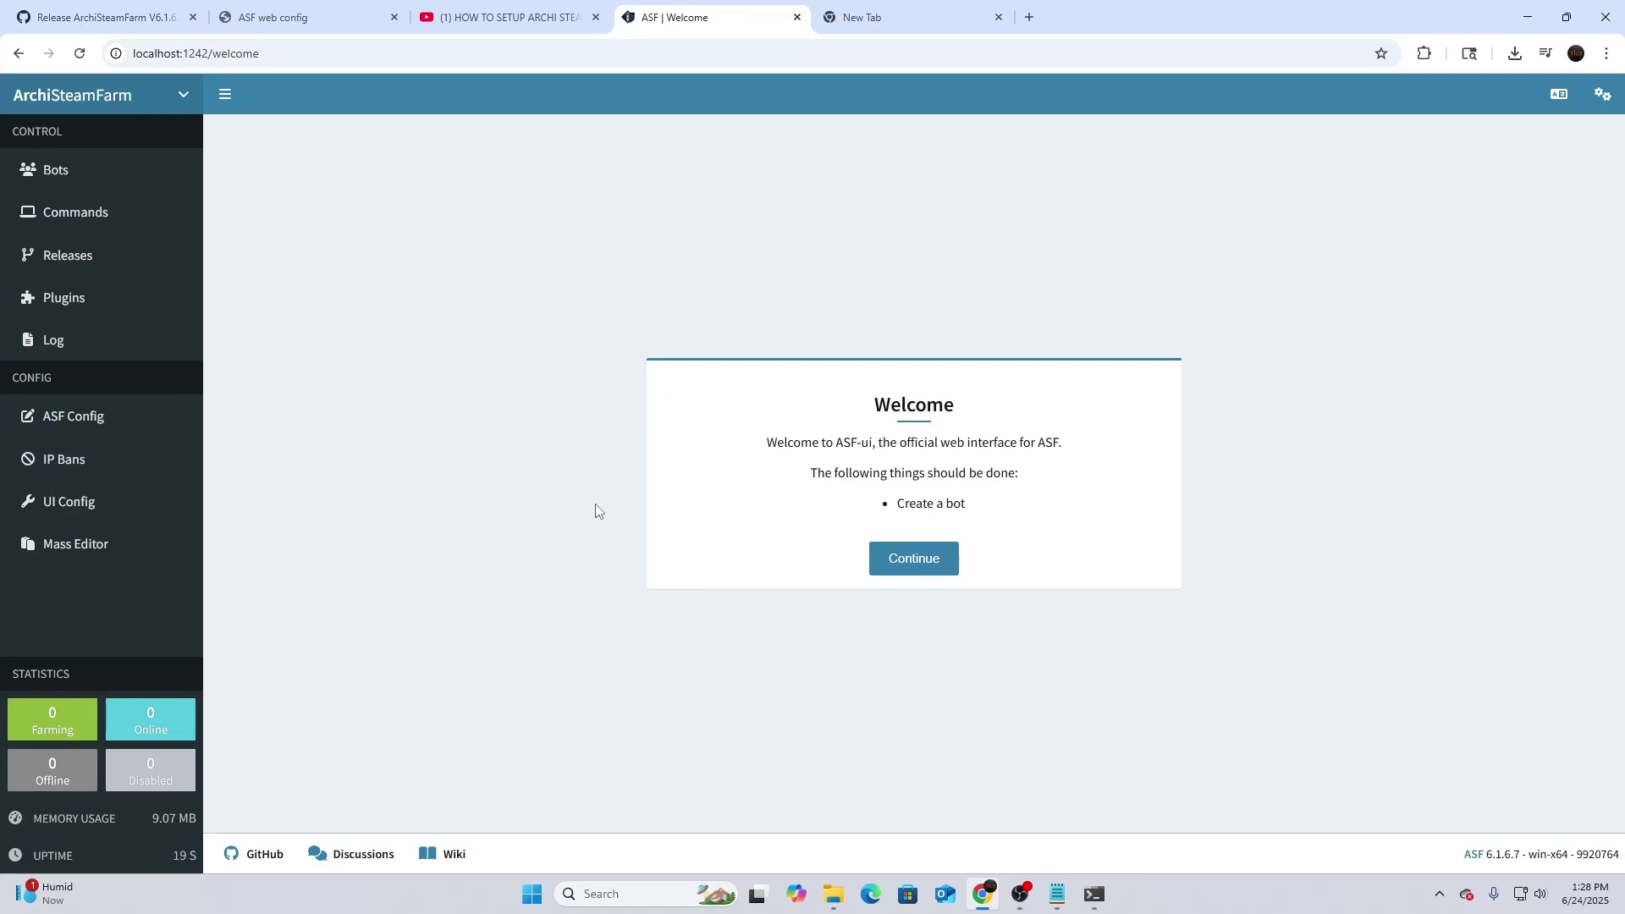
Step: Turn on dark mode for the ASF web interface and close its display settings
{"action": "left_click", "coordinate": [1602, 97]}
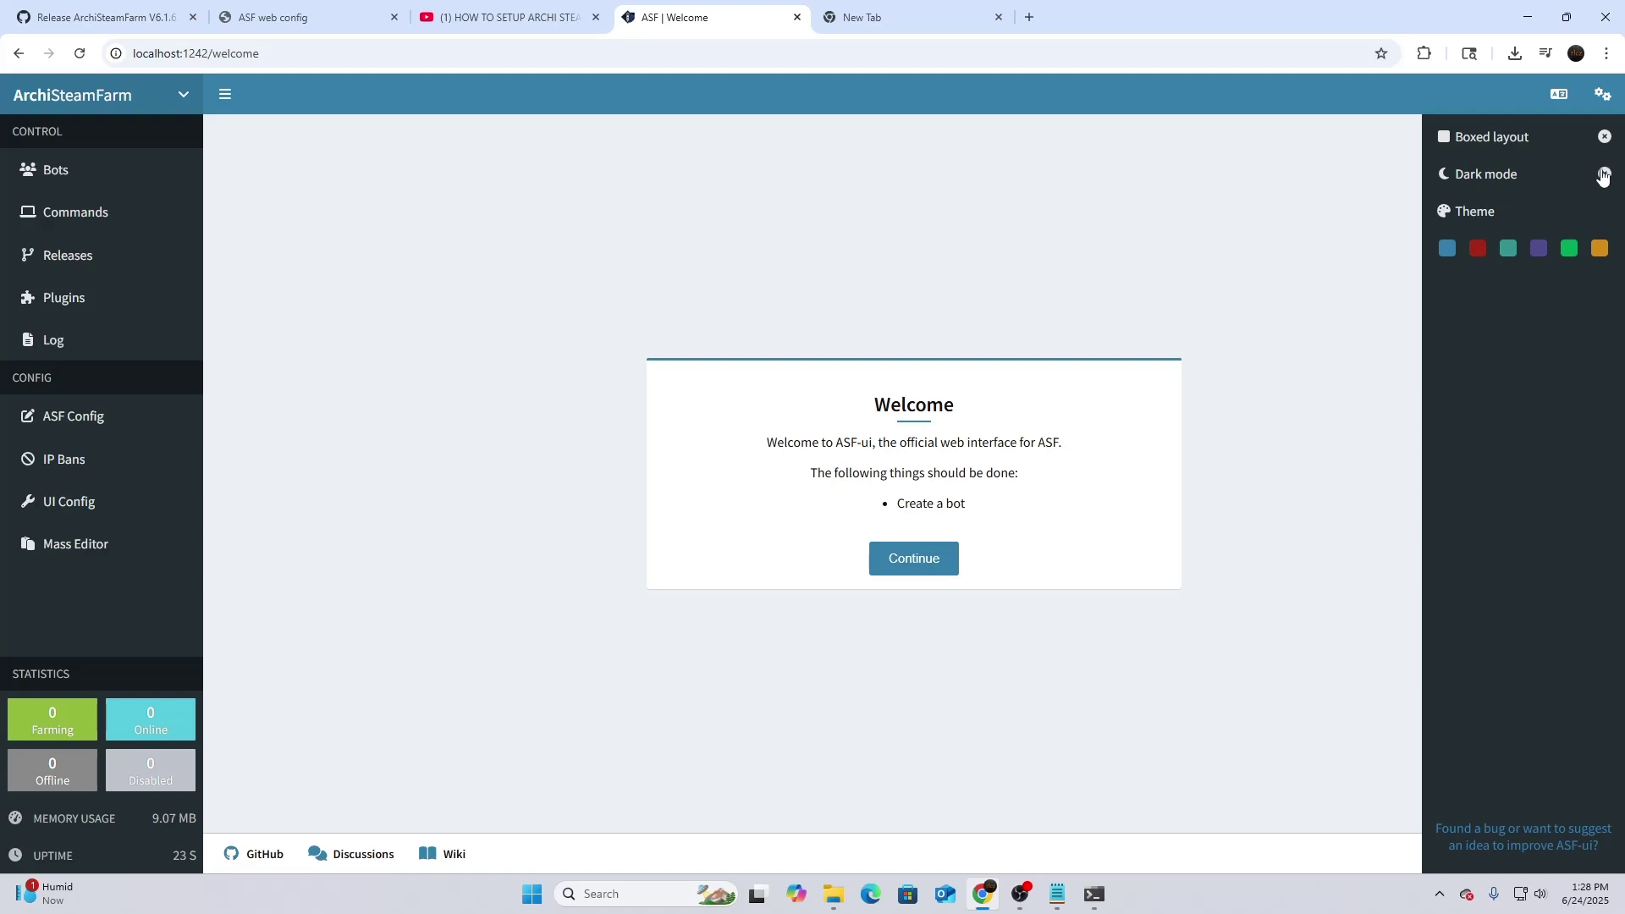
{"action": "left_click", "coordinate": [1602, 175]}
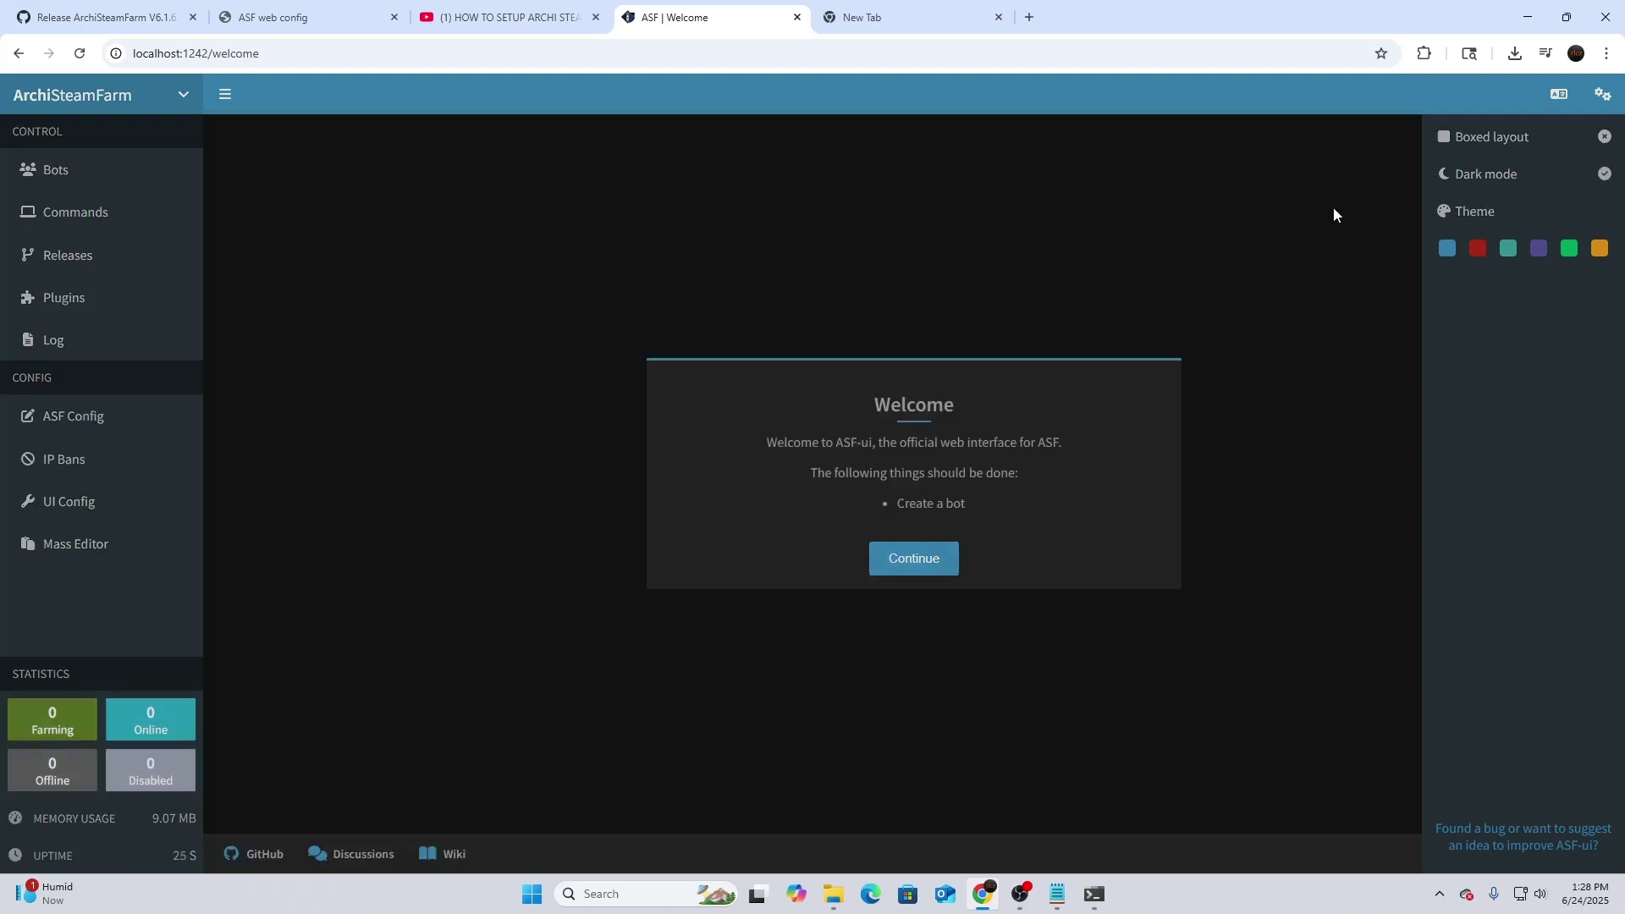
{"action": "left_click", "coordinate": [1602, 94]}
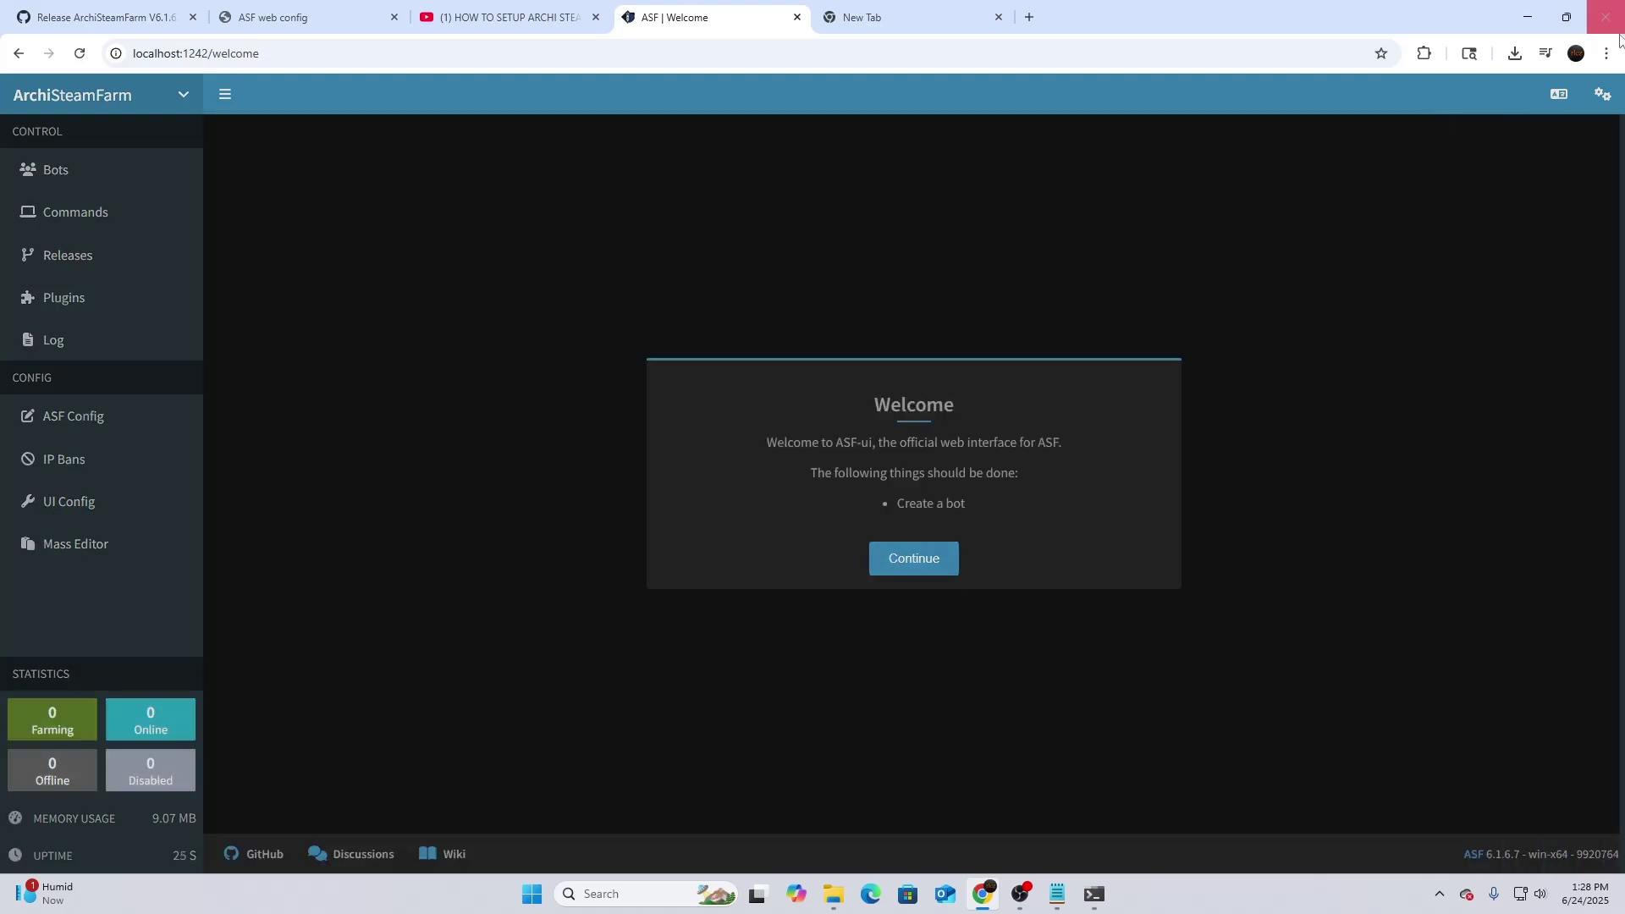
Step: Continue from the welcome page to creating a new bot and go through its SteamLogin and SteamPassword fields, leaving them empty
{"action": "left_click", "coordinate": [921, 563]}
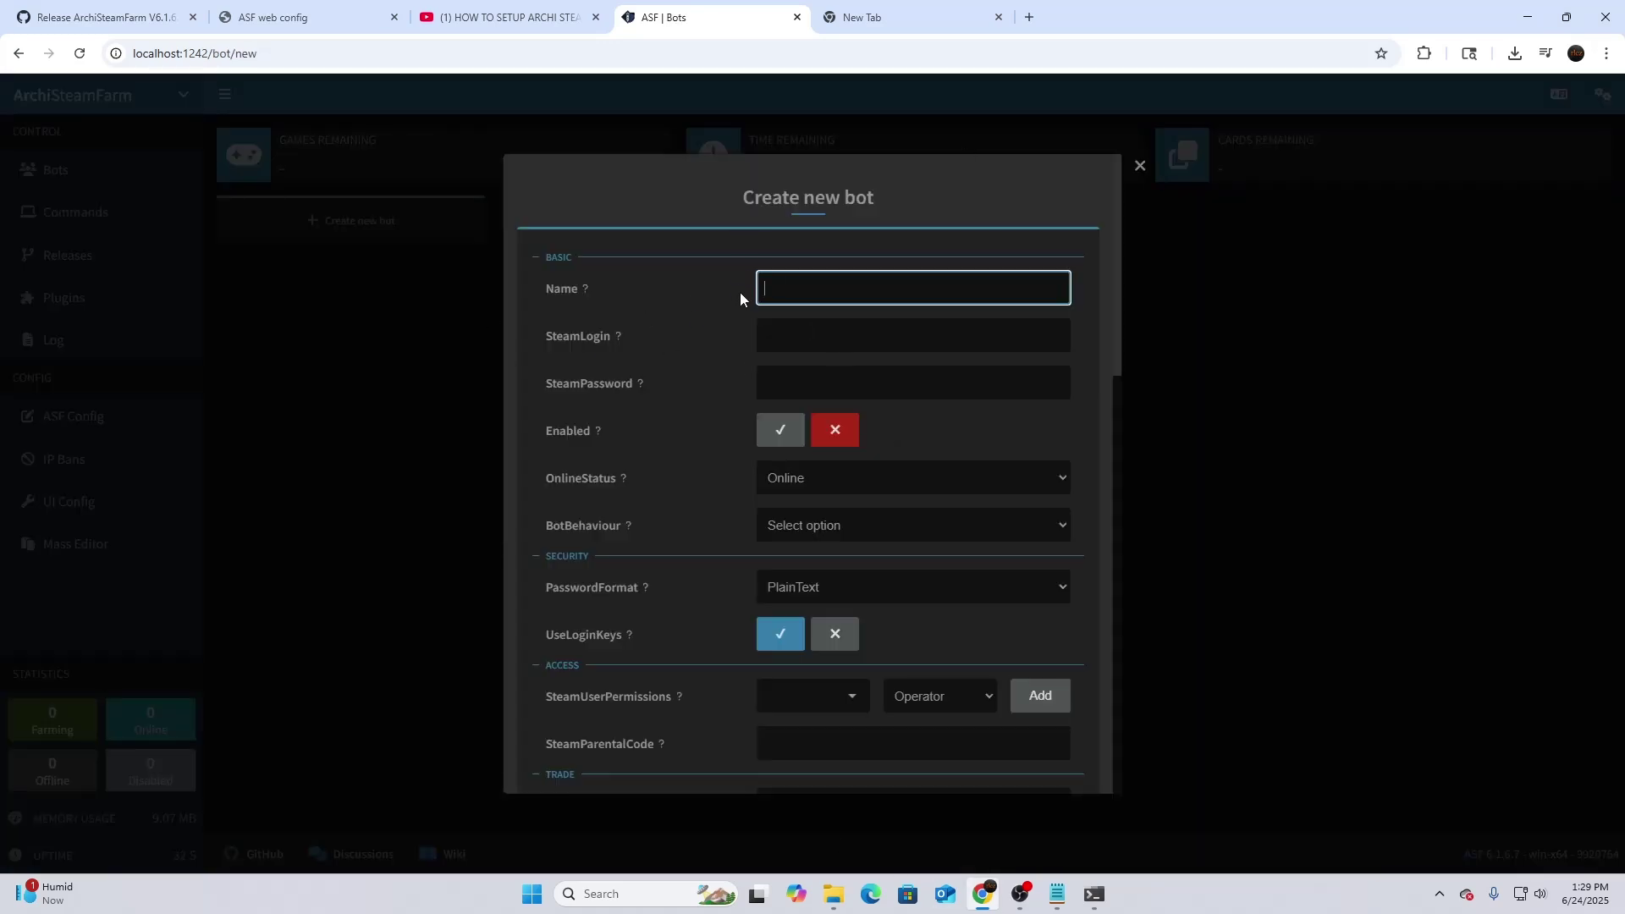
{"action": "scroll", "coordinate": [794, 239], "scroll_direction": "down", "scroll_amount": 2}
{"action": "scroll", "coordinate": [853, 290], "scroll_direction": "up", "scroll_amount": 2}
{"action": "left_click", "coordinate": [798, 334]}
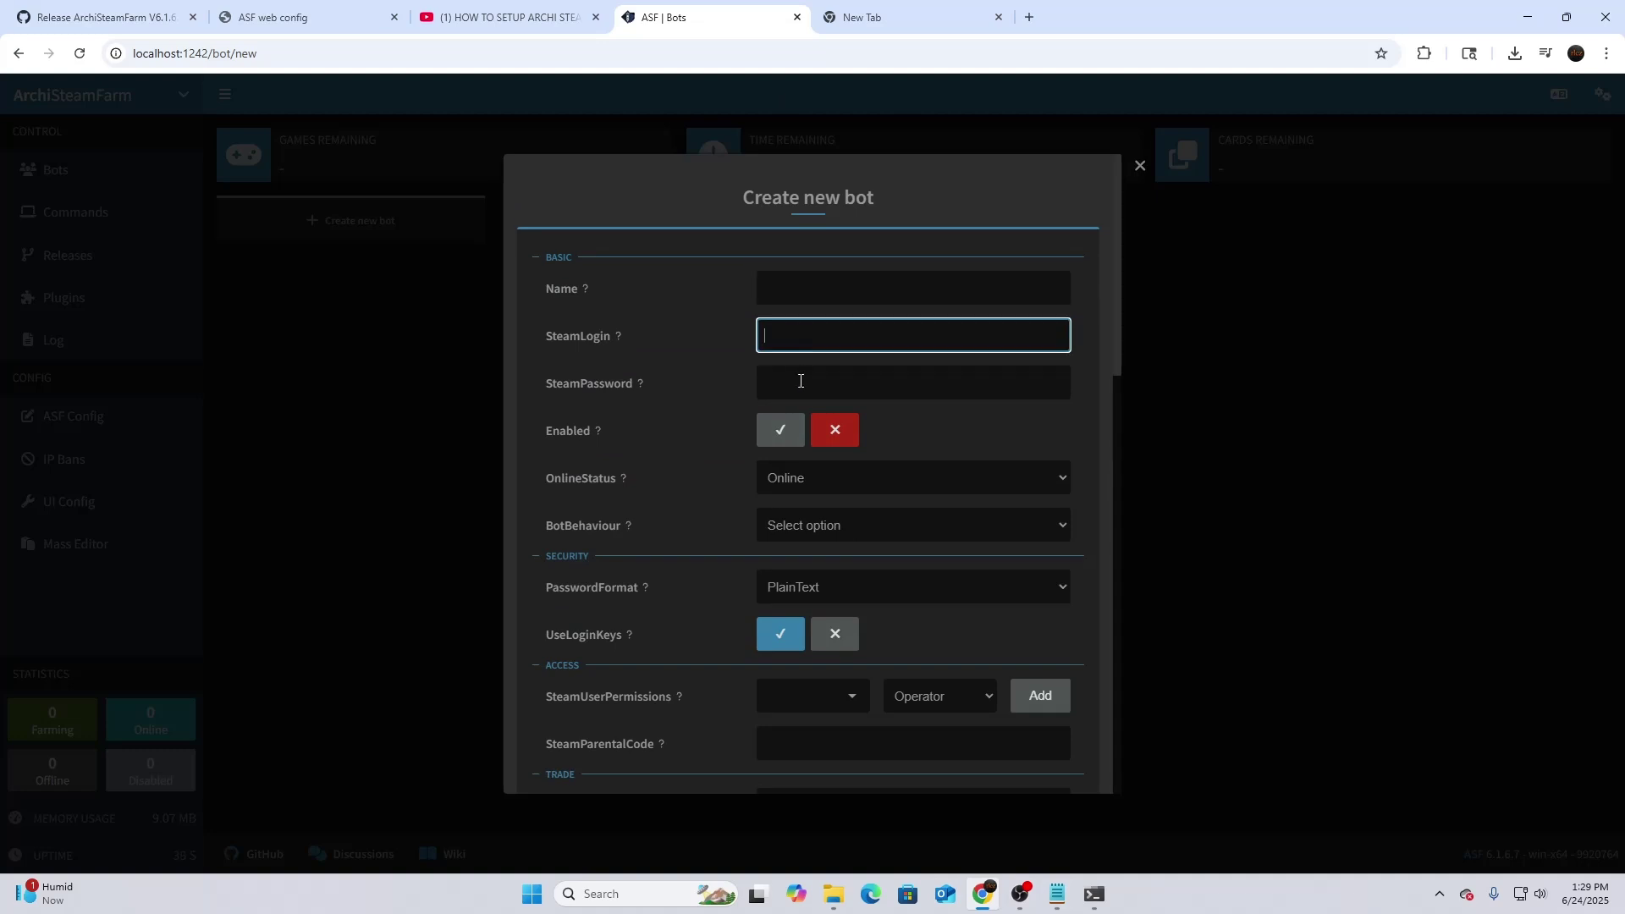
{"action": "left_click", "coordinate": [799, 381]}
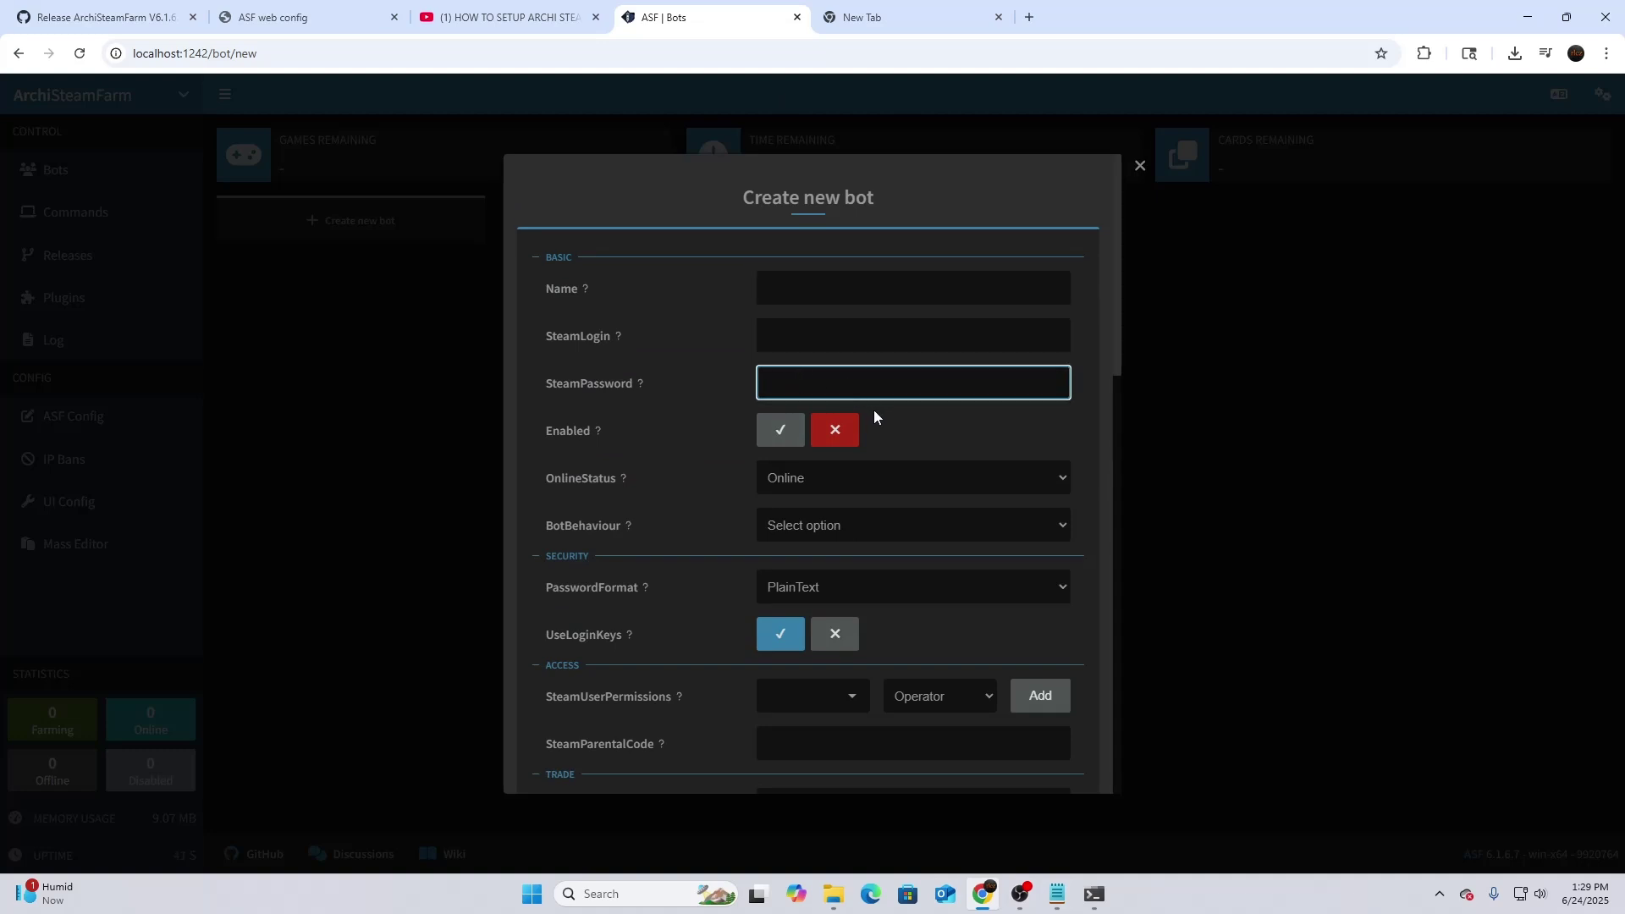
Step: Examine the new bot's SteamUserPermissions roles and trade settings, including the available LootableTypes, without changing them
{"action": "scroll", "coordinate": [876, 415], "scroll_direction": "down", "scroll_amount": 4}
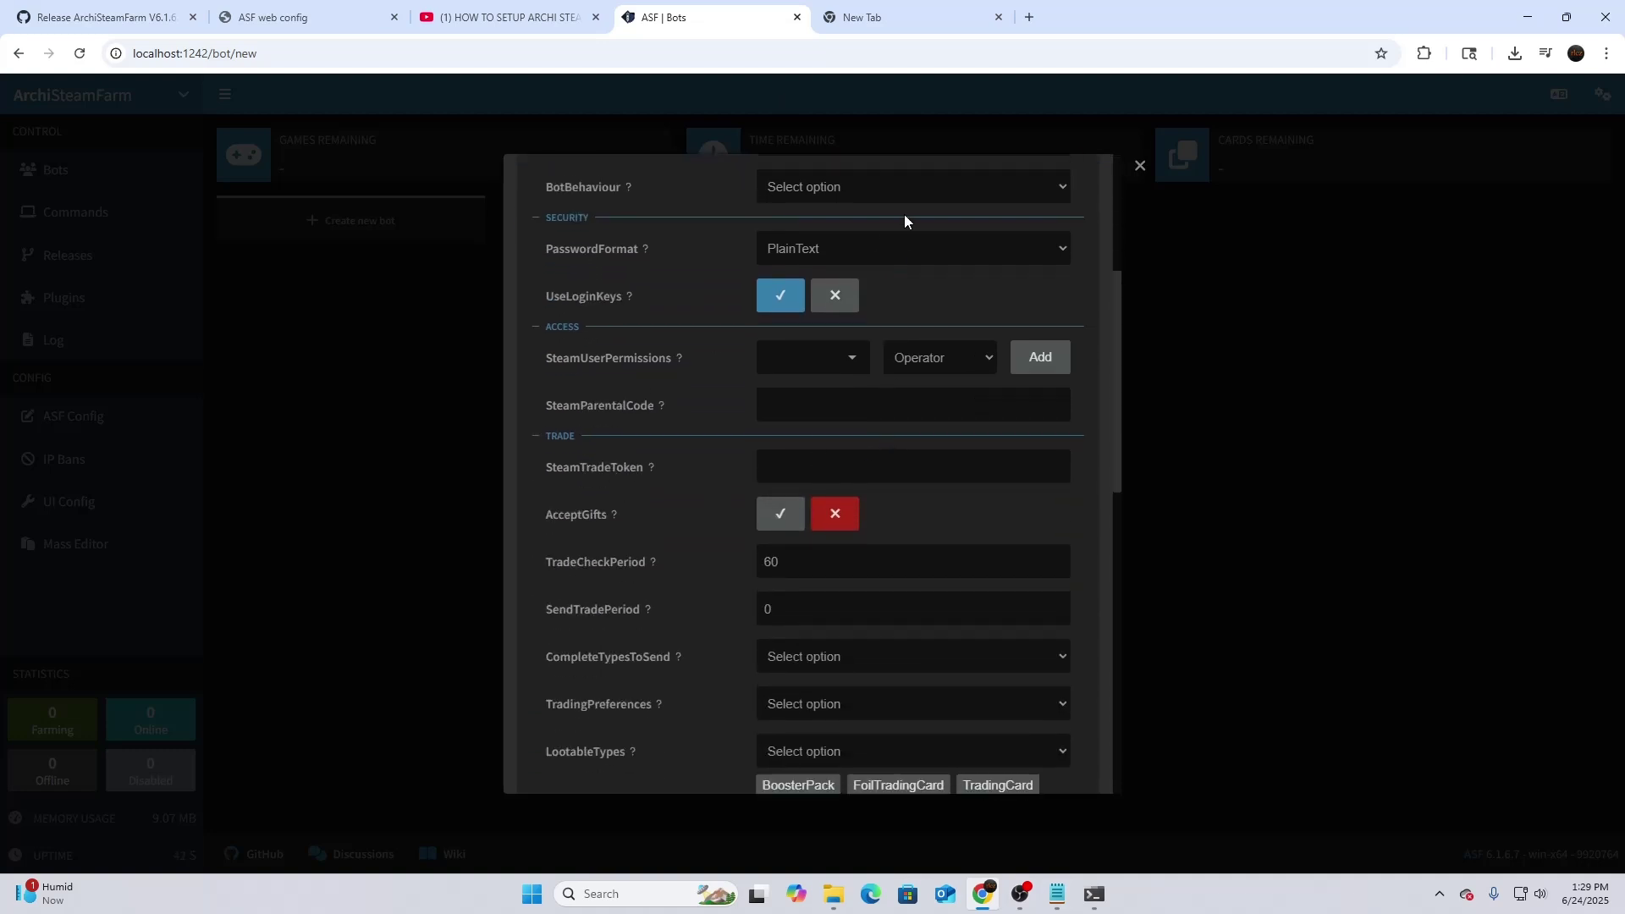
{"action": "left_click", "coordinate": [784, 354]}
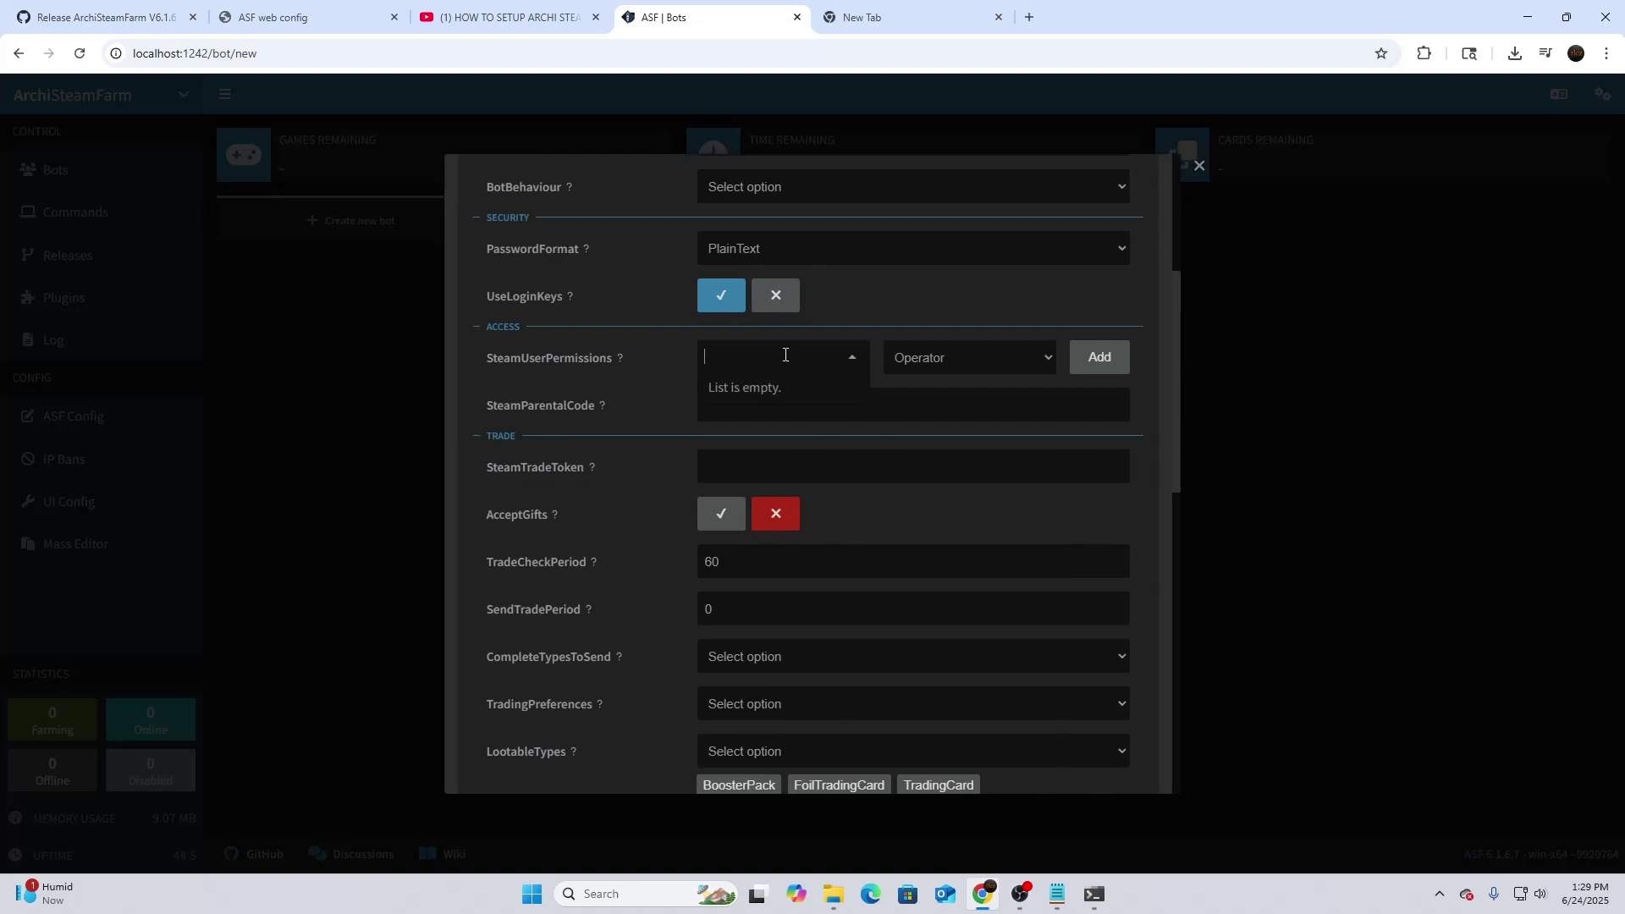
{"action": "left_click", "coordinate": [919, 357]}
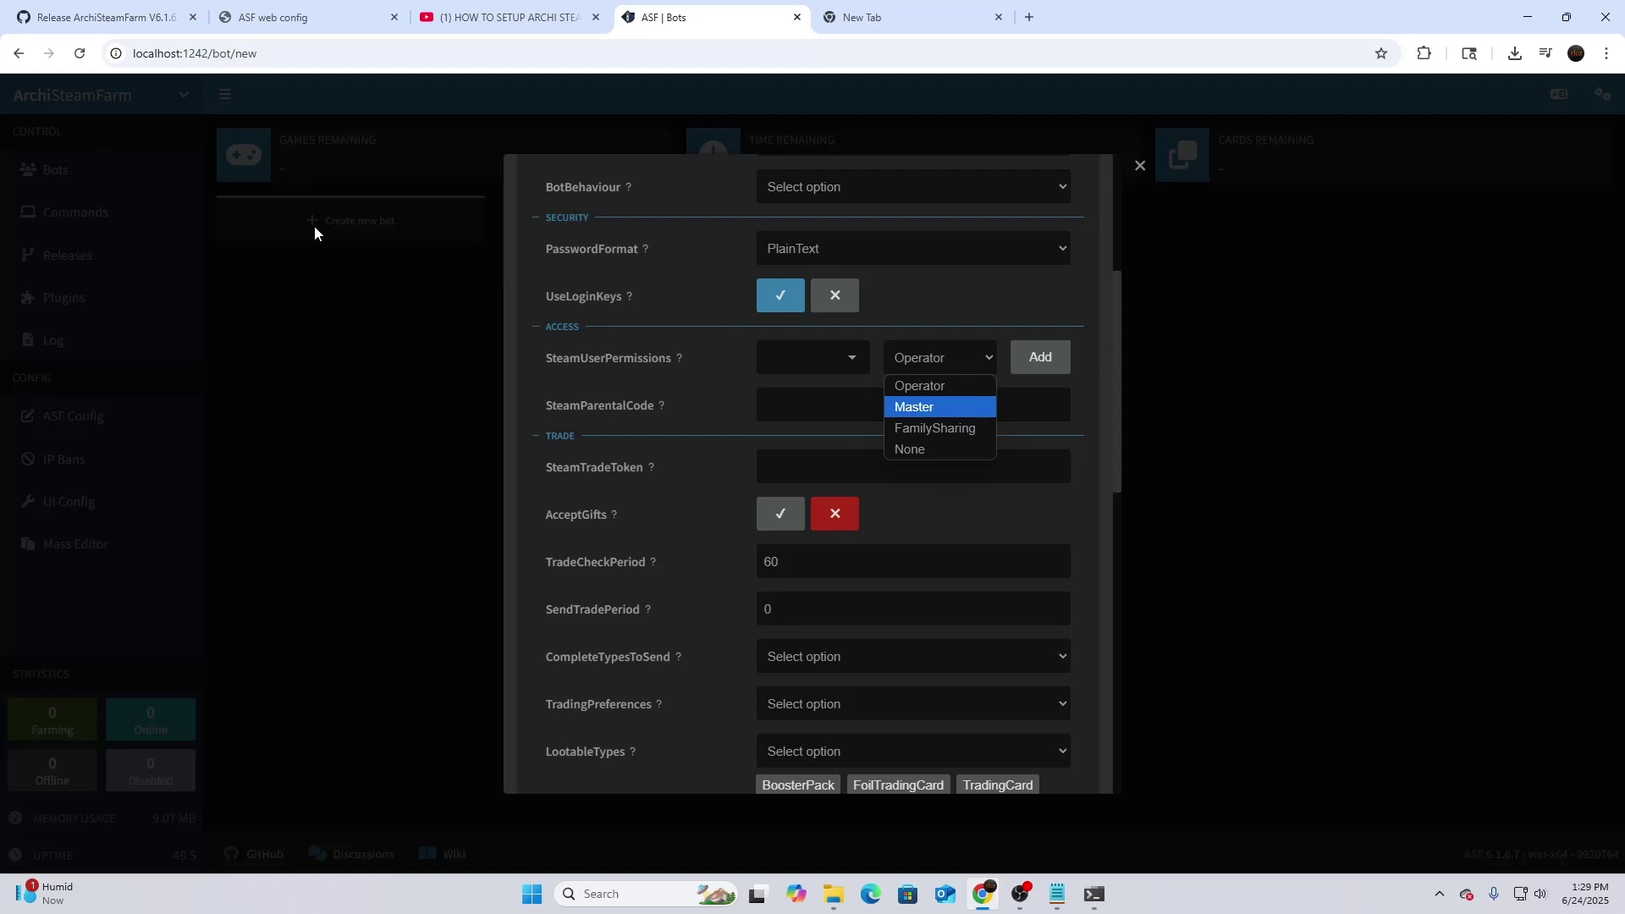
{"action": "left_click", "coordinate": [593, 337]}
{"action": "scroll", "coordinate": [842, 468], "scroll_direction": "down", "scroll_amount": 3}
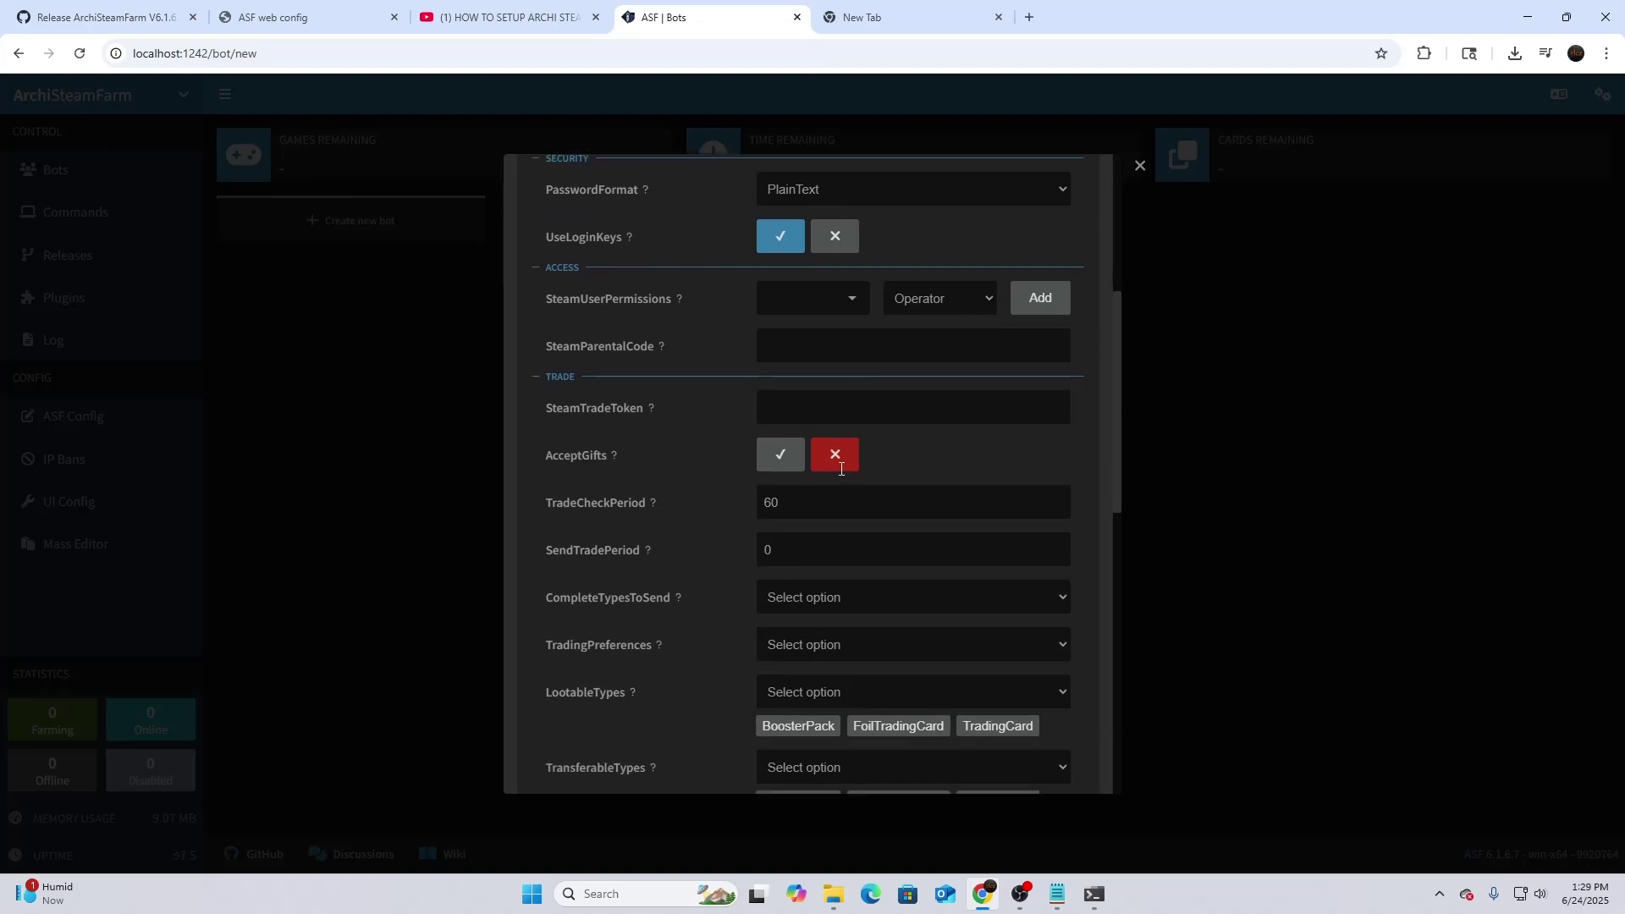
{"action": "left_click", "coordinate": [821, 500]}
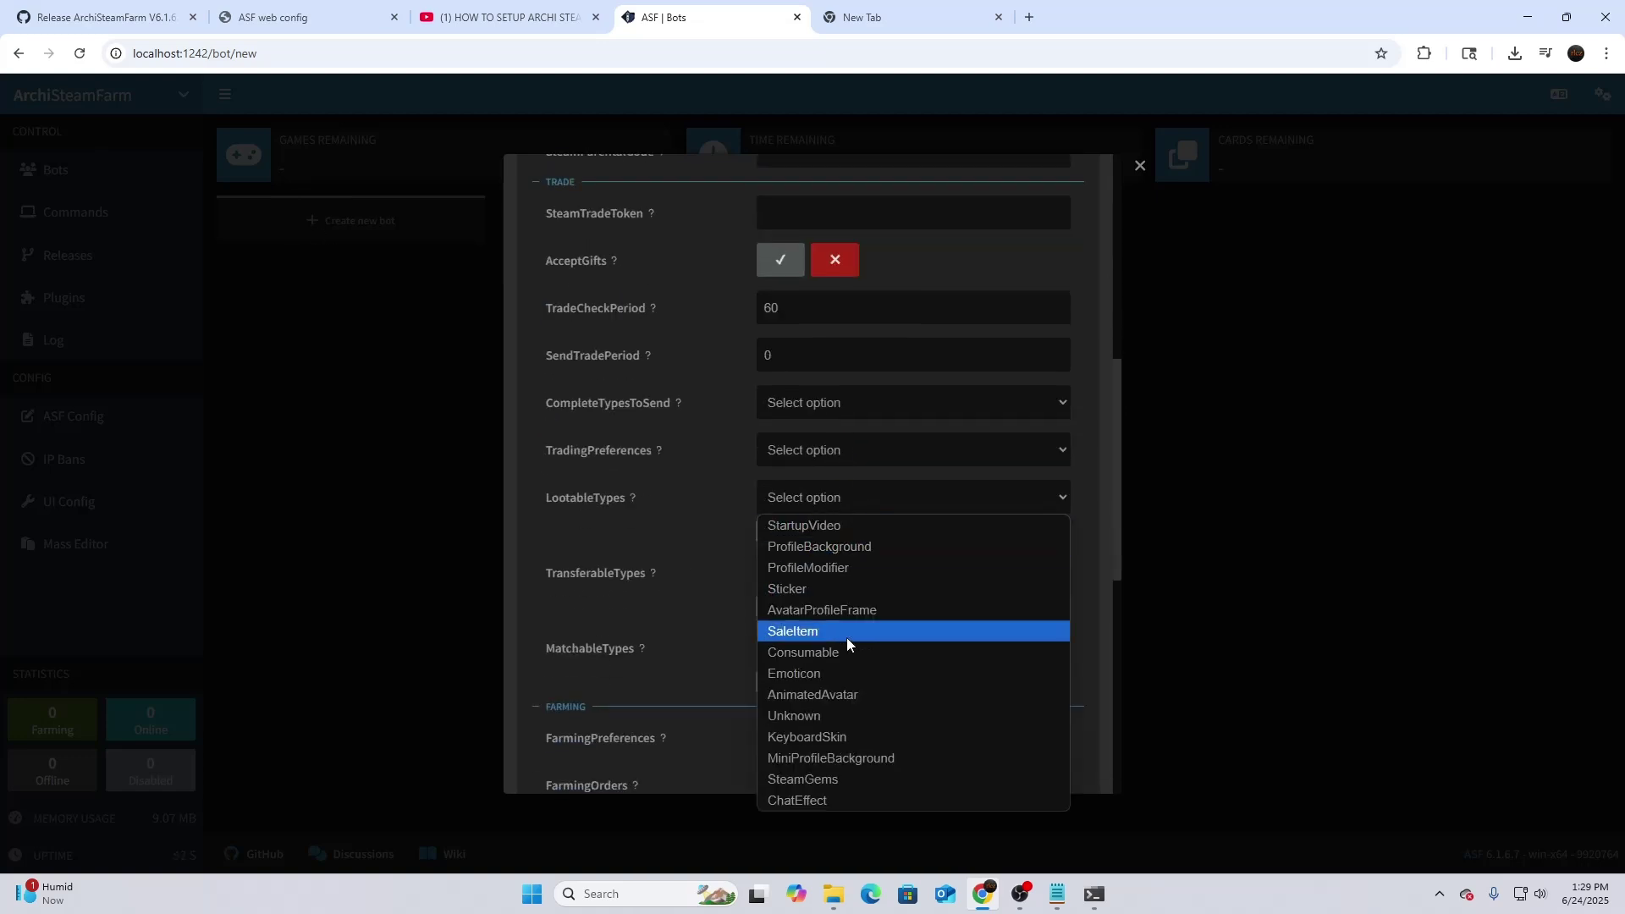
{"action": "left_click", "coordinate": [674, 440]}
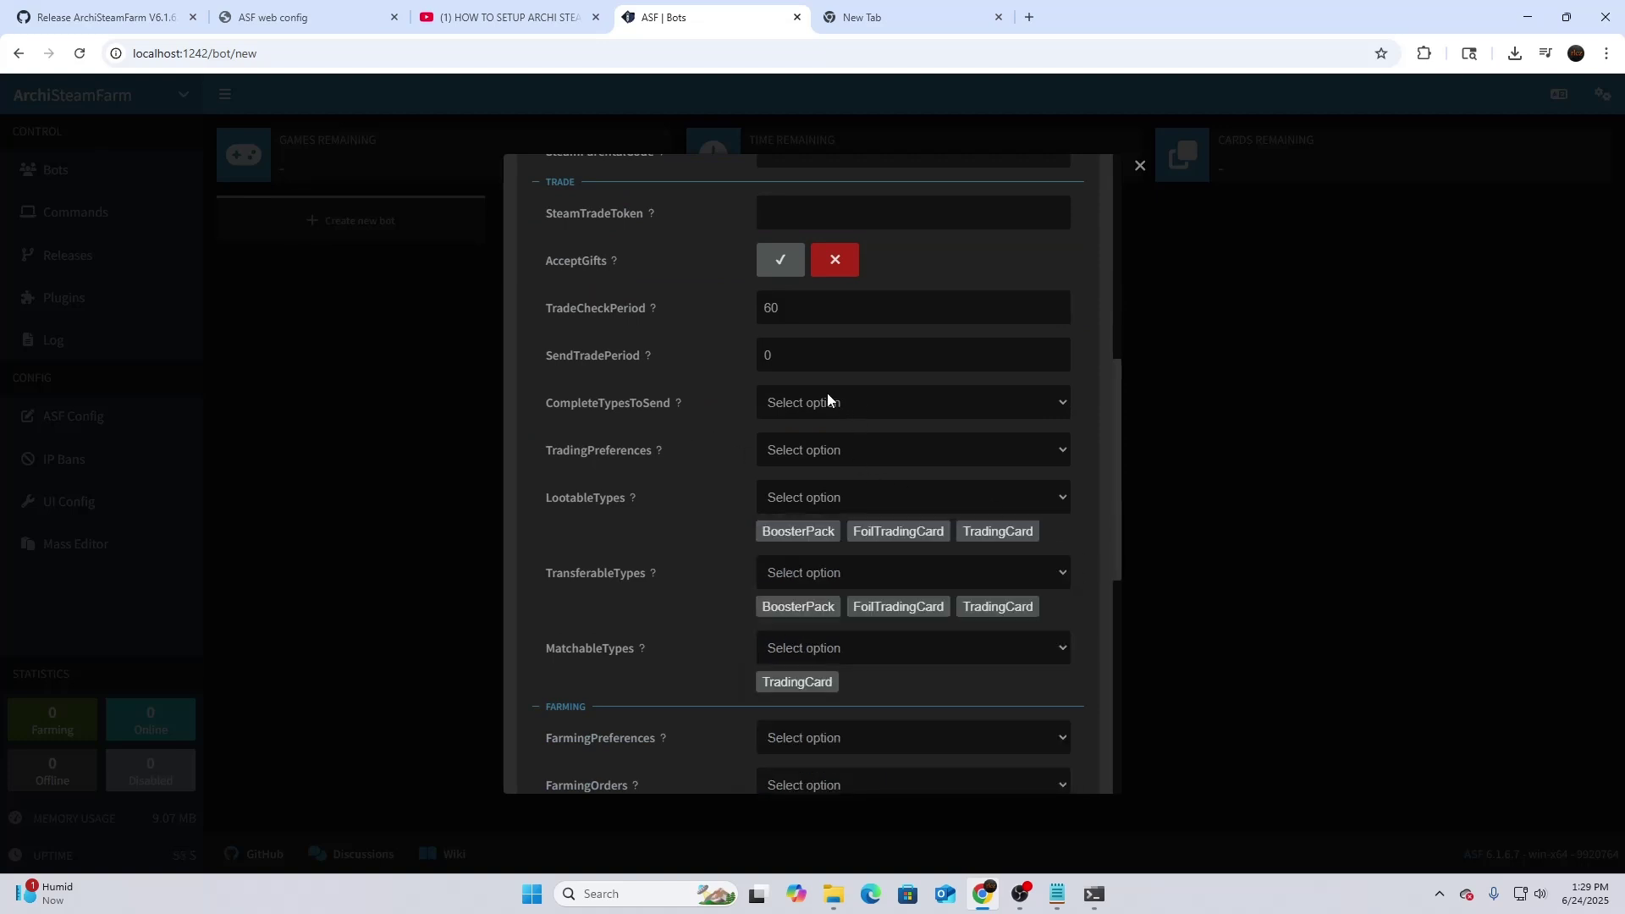
Step: Set the new bot's FarmingPreferences to All
{"action": "scroll", "coordinate": [826, 398], "scroll_direction": "down", "scroll_amount": 3}
{"action": "left_click", "coordinate": [823, 483]}
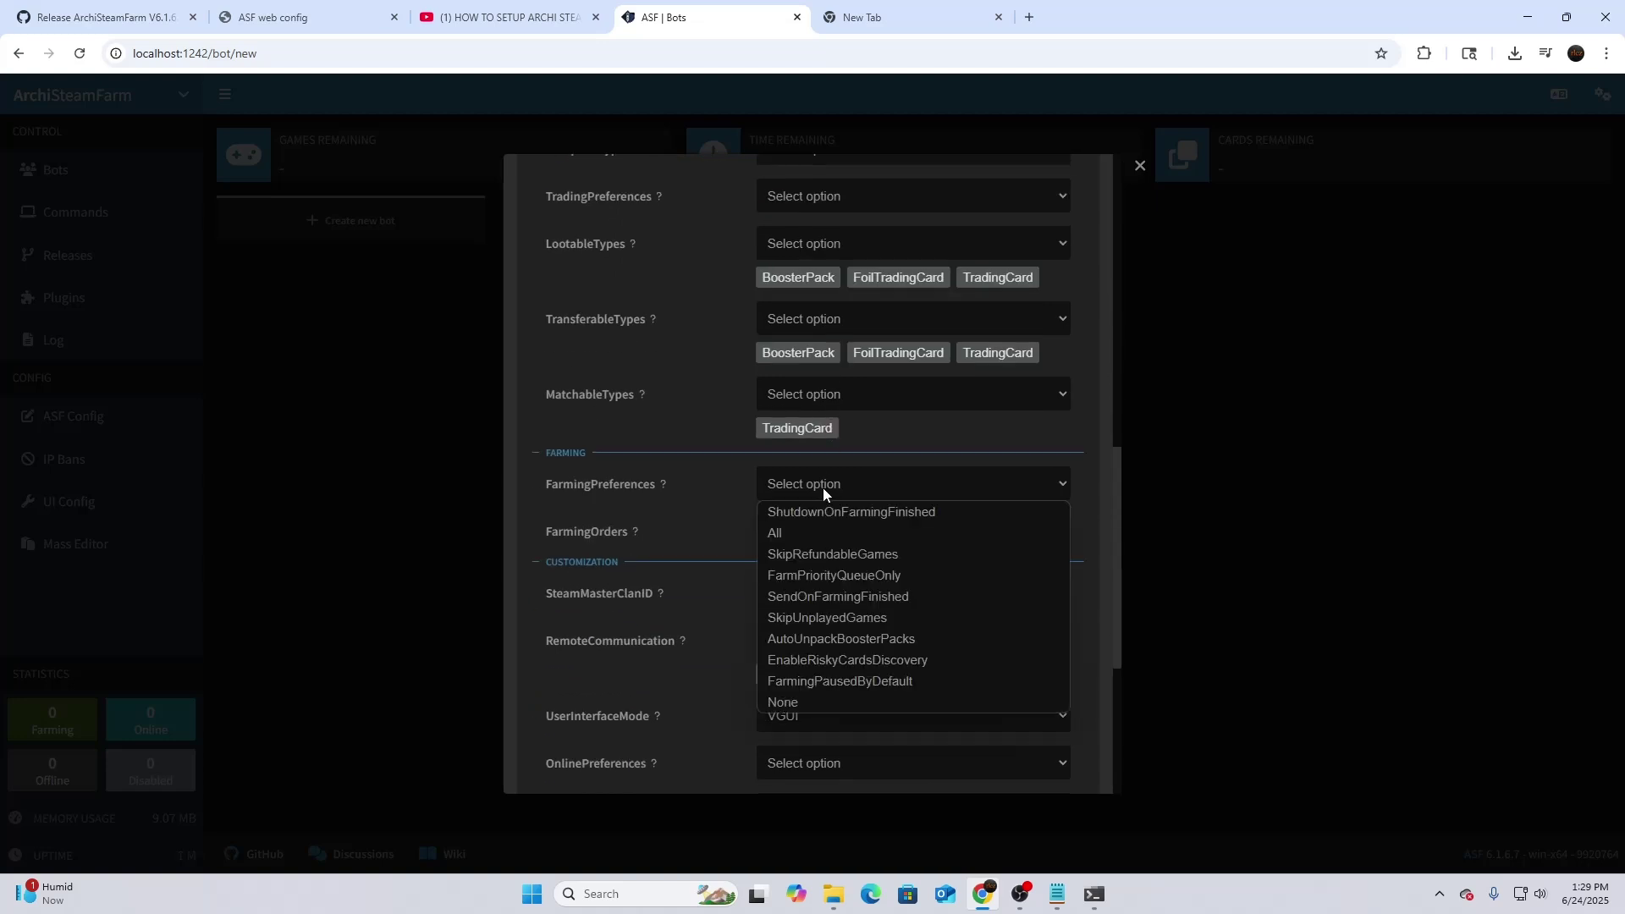
{"action": "left_click", "coordinate": [786, 533]}
{"action": "left_click", "coordinate": [710, 484]}
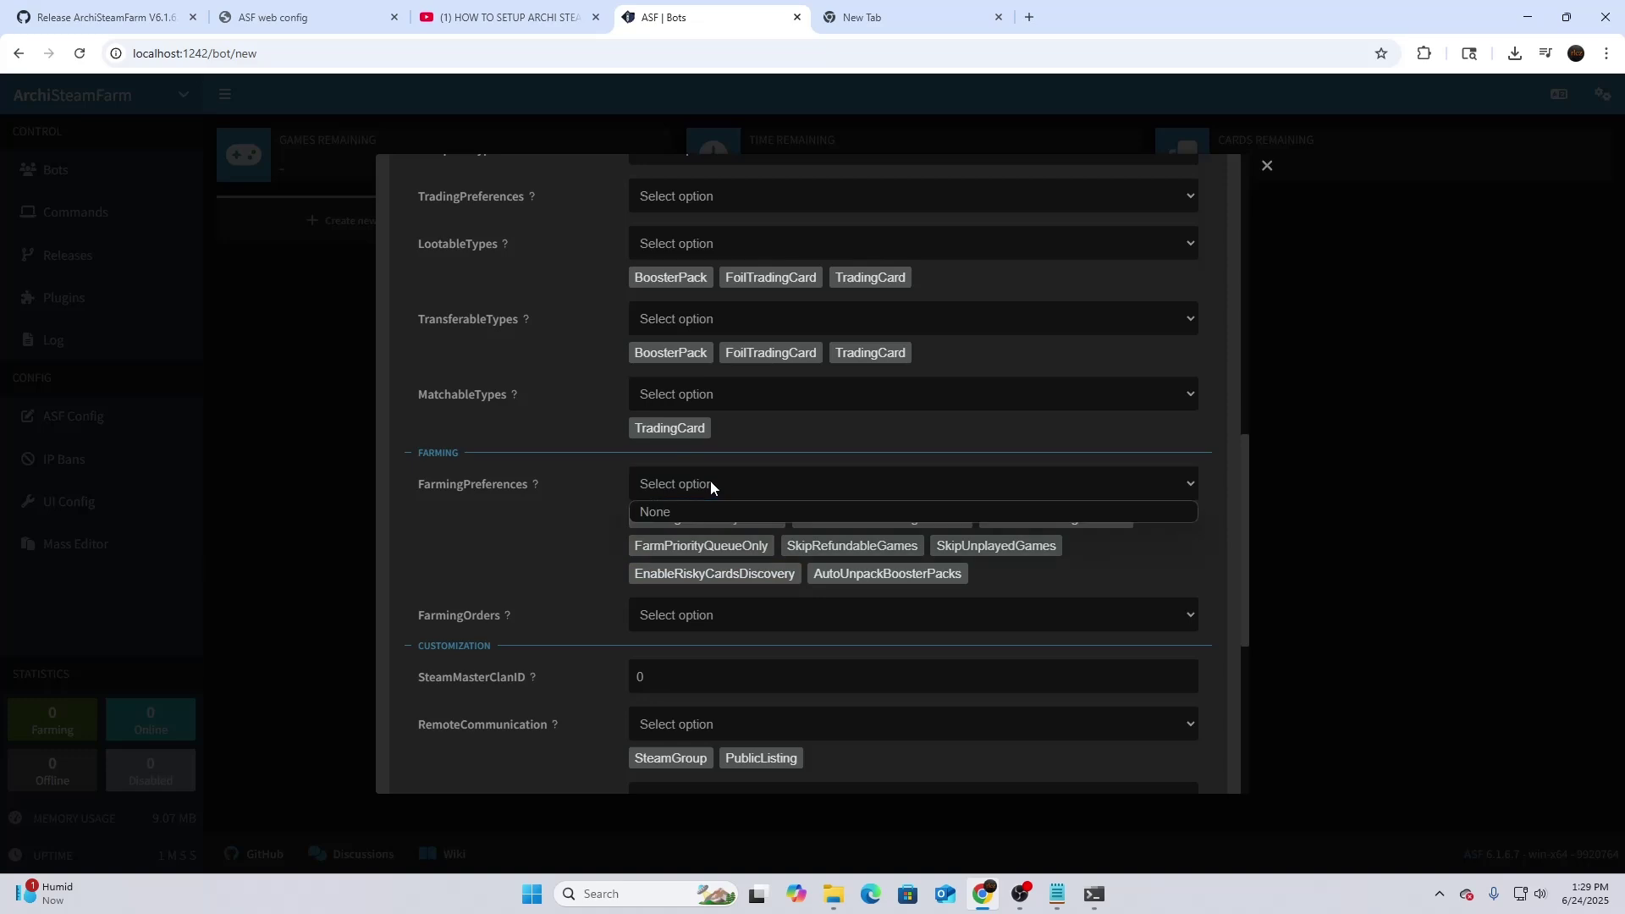
{"action": "left_click", "coordinate": [618, 475]}
Step: Review the new bot's access, trade, farming and customization settings, ending at the GamesPlayedWhileIdle field
{"action": "scroll", "coordinate": [723, 516], "scroll_direction": "up", "scroll_amount": 4}
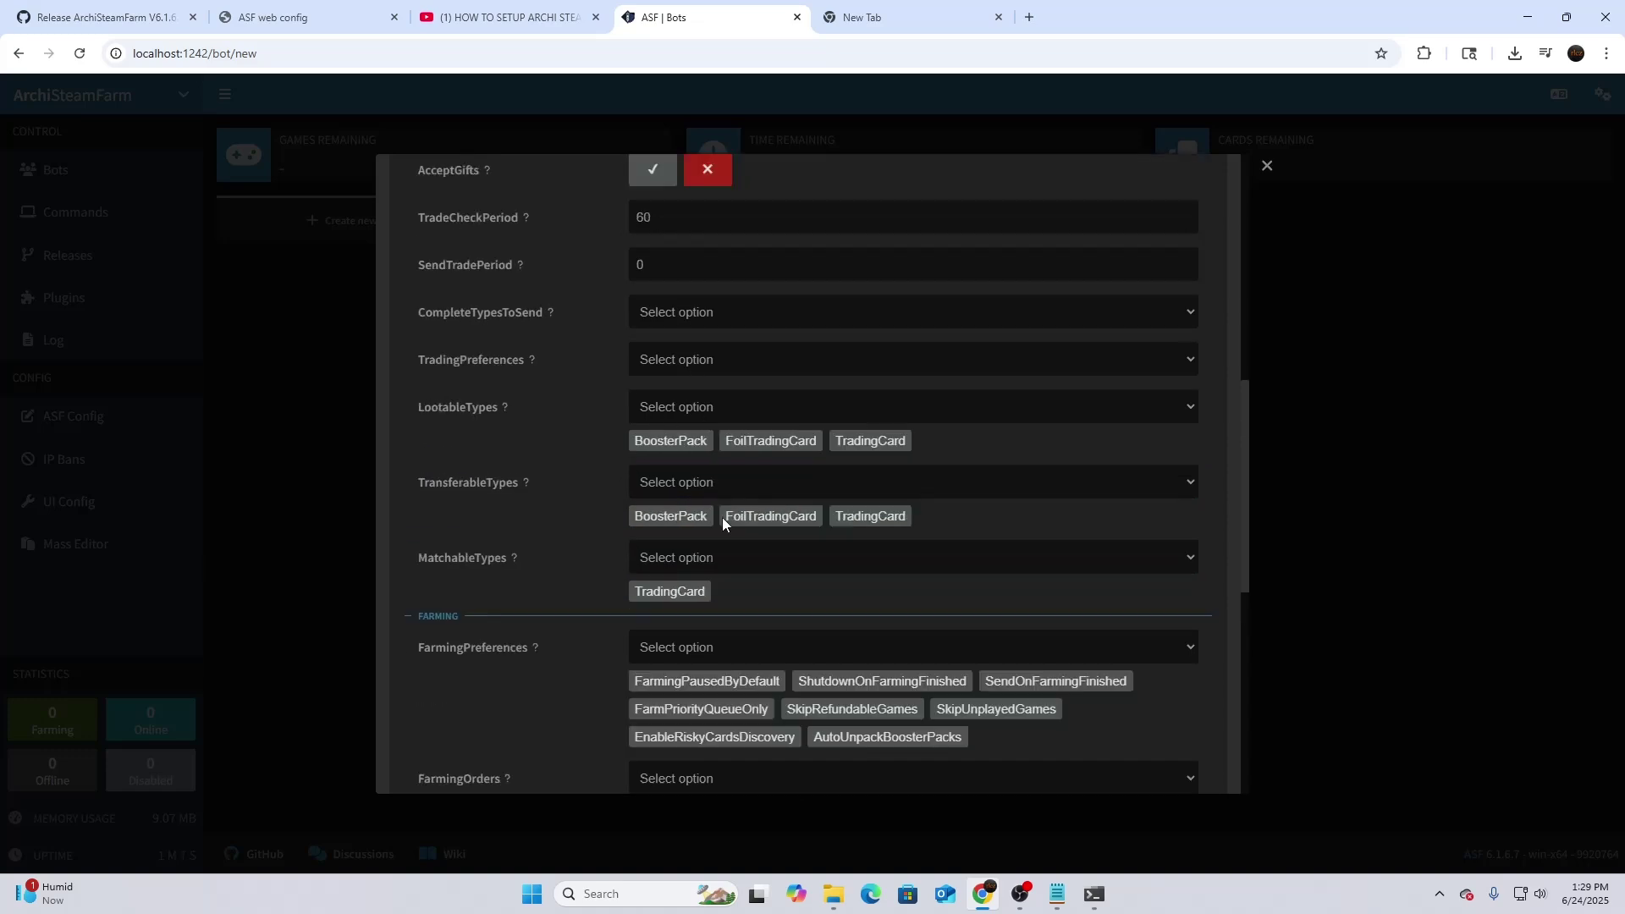
{"action": "scroll", "coordinate": [723, 567], "scroll_direction": "down", "scroll_amount": 3}
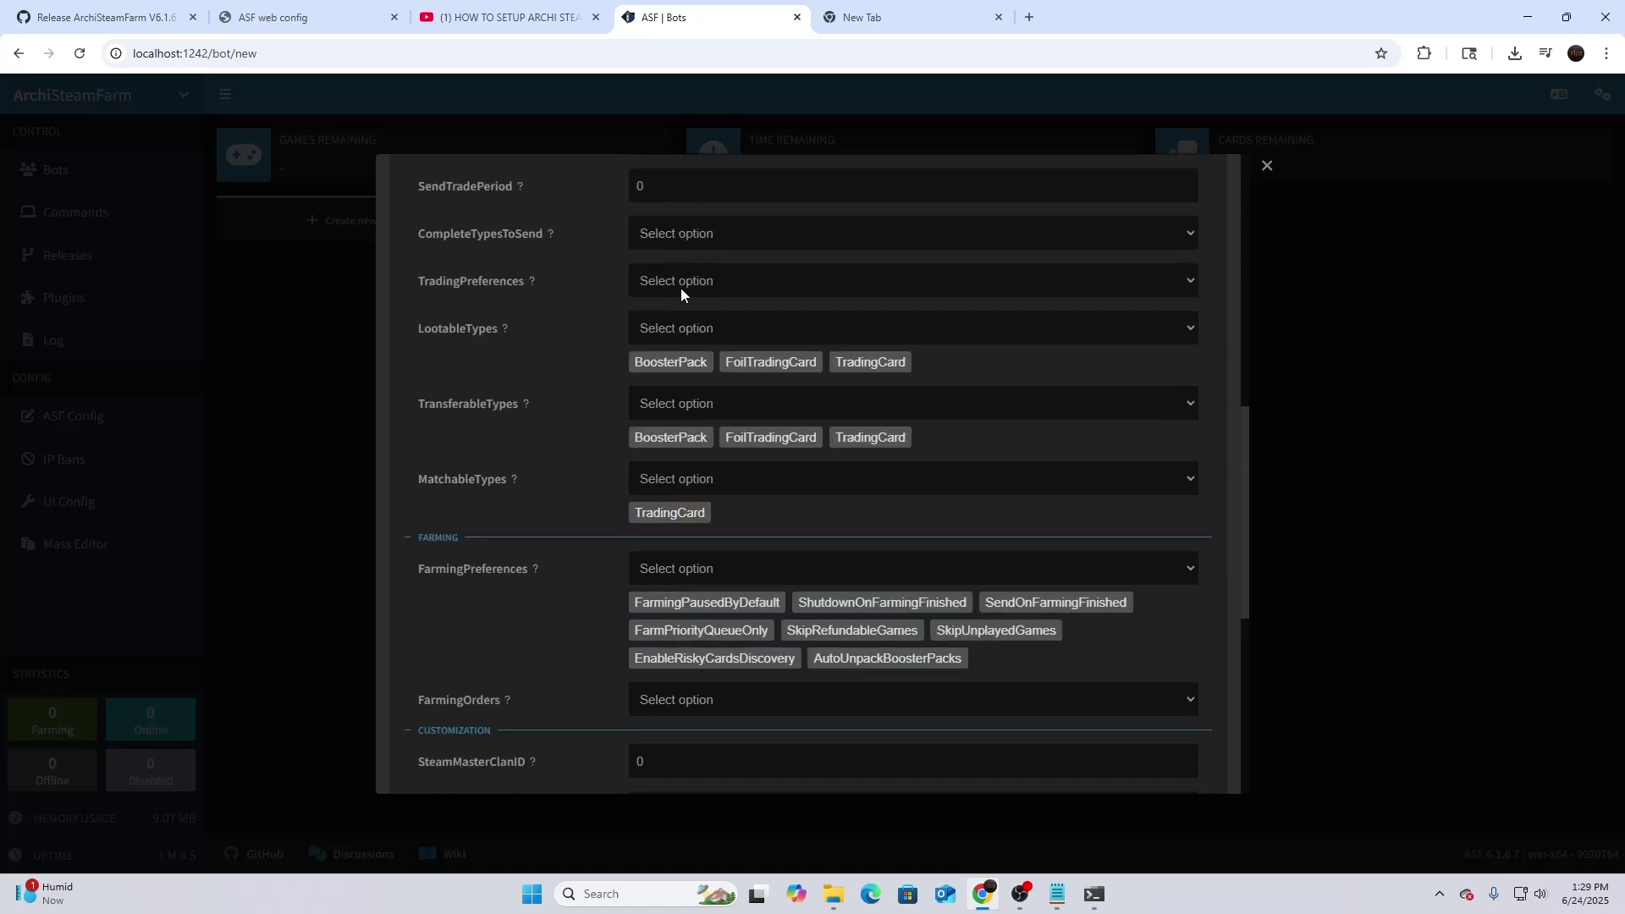
{"action": "scroll", "coordinate": [680, 288], "scroll_direction": "down", "scroll_amount": 1}
{"action": "scroll", "coordinate": [758, 342], "scroll_direction": "up", "scroll_amount": 5}
{"action": "scroll", "coordinate": [752, 474], "scroll_direction": "up", "scroll_amount": 3}
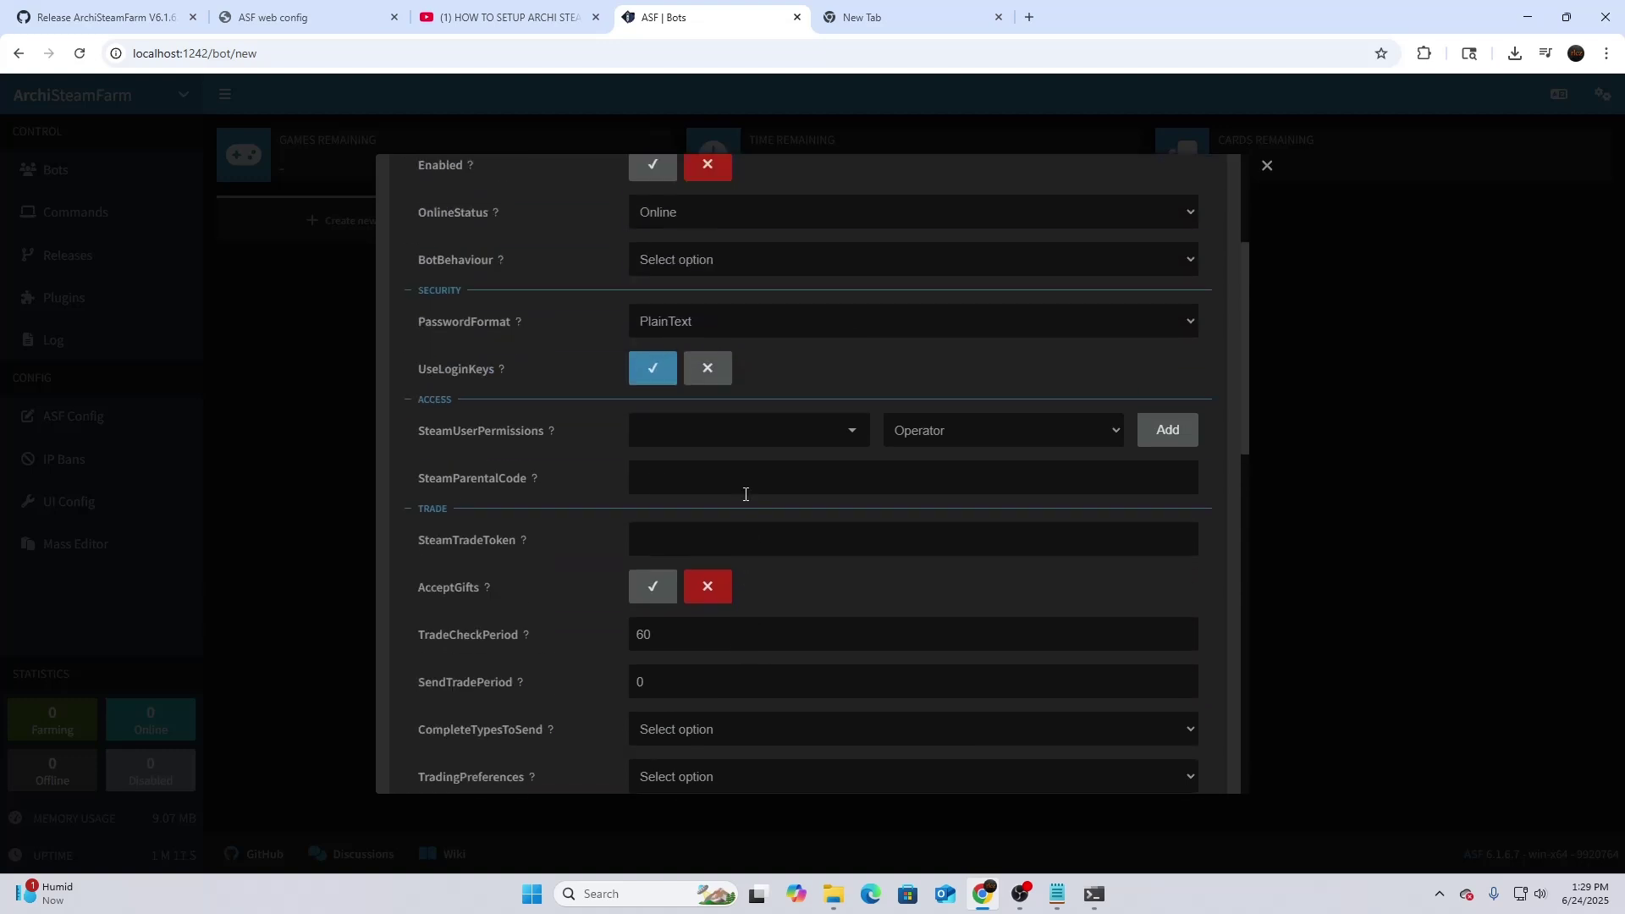
{"action": "scroll", "coordinate": [751, 582], "scroll_direction": "down", "scroll_amount": 2}
{"action": "scroll", "coordinate": [751, 582], "scroll_direction": "down", "scroll_amount": 4}
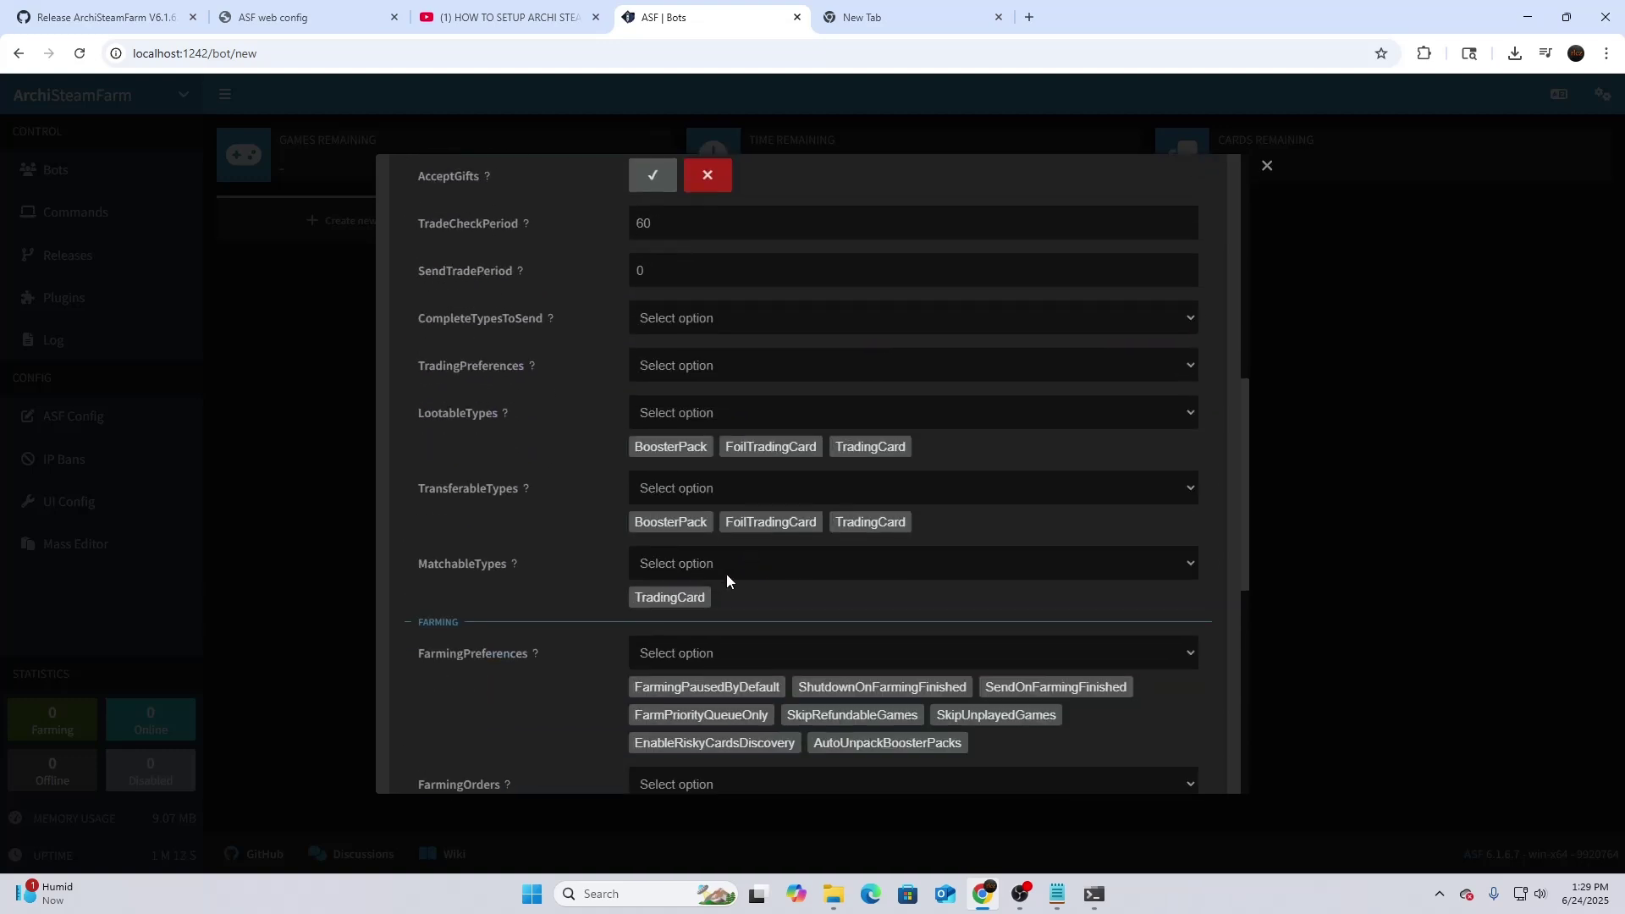
{"action": "scroll", "coordinate": [753, 562], "scroll_direction": "down", "scroll_amount": 7}
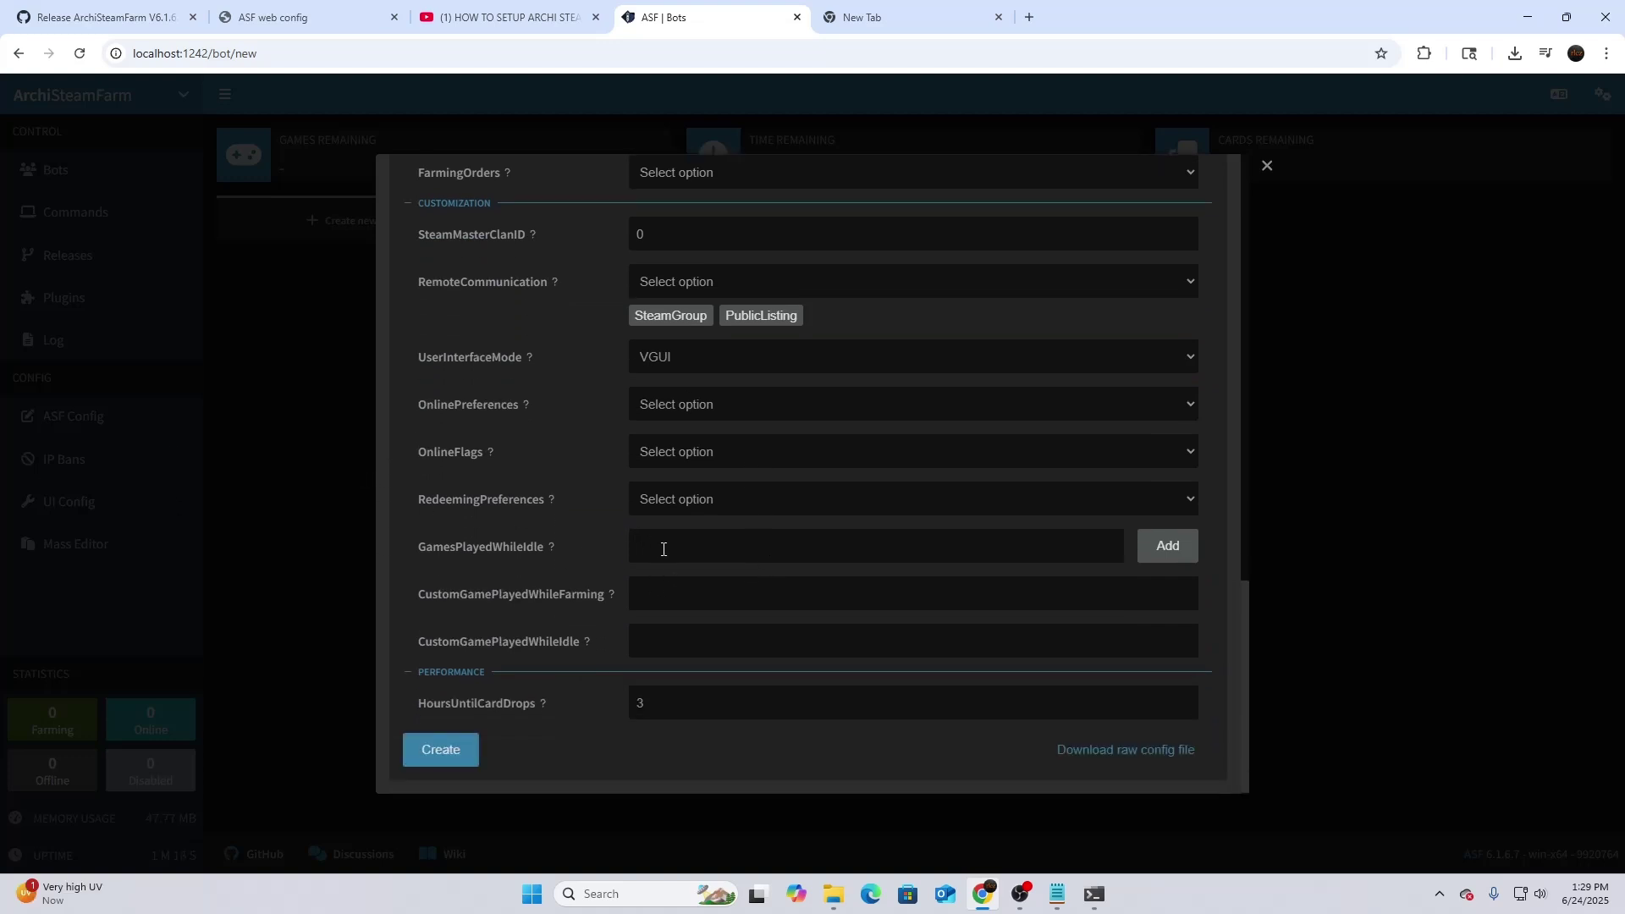
{"action": "left_click", "coordinate": [664, 549]}
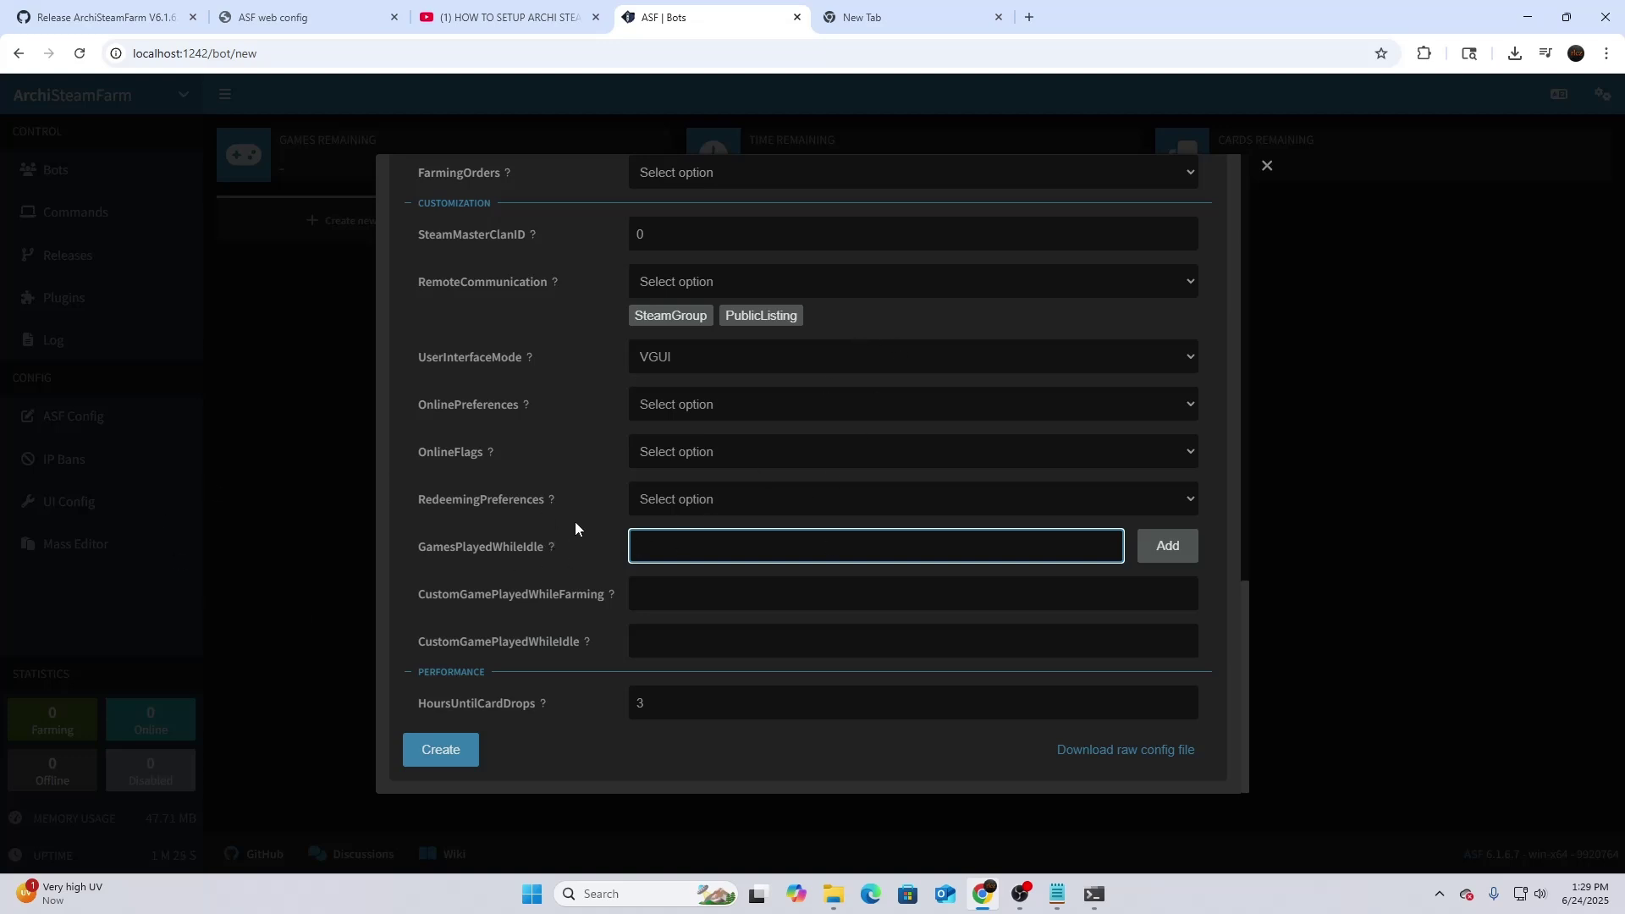
{"action": "left_click", "coordinate": [496, 543]}
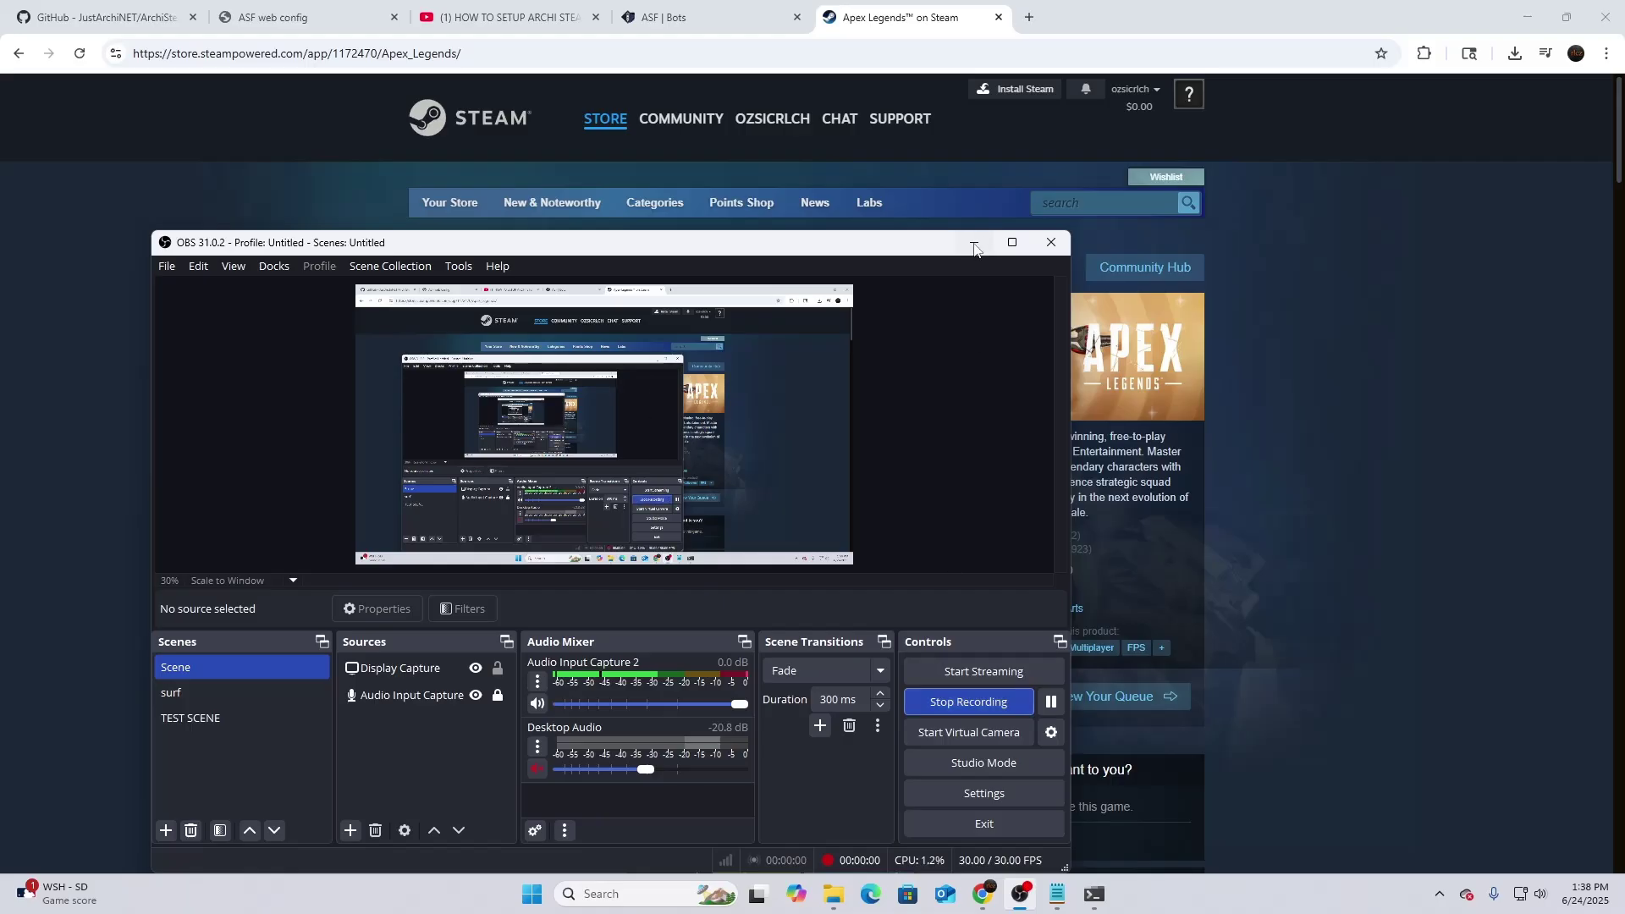
Step: Search the Steam store for 730 and open the Counter-Strike 2 store page
{"action": "left_click", "coordinate": [972, 241]}
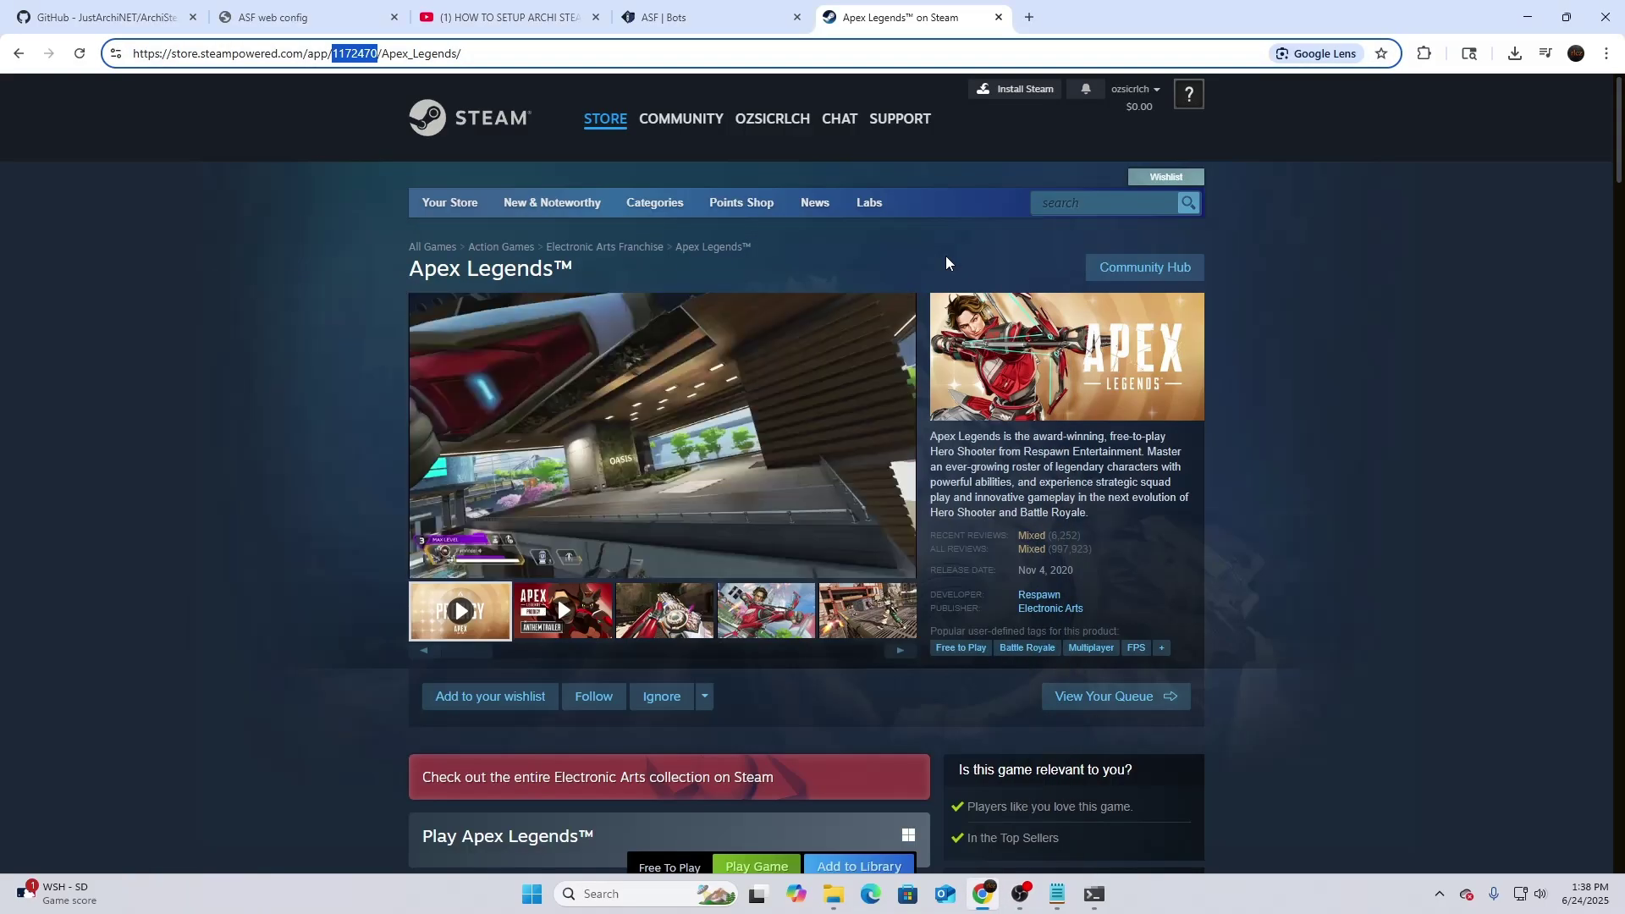
{"action": "left_click", "coordinate": [251, 150]}
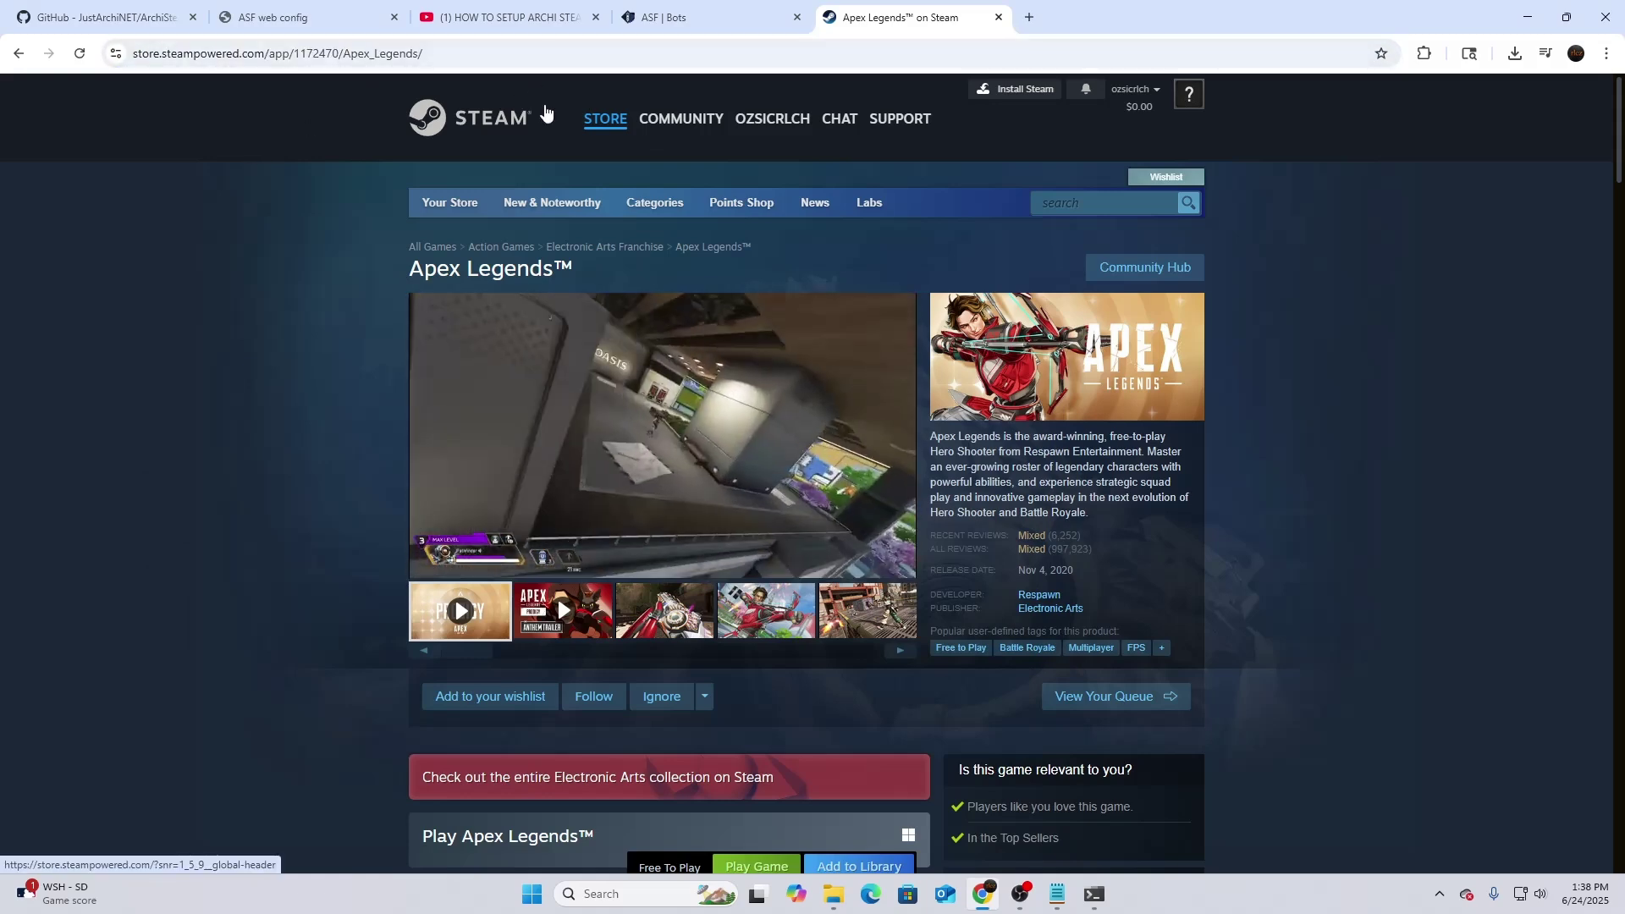
{"action": "mouse_move", "coordinate": [748, 110]}
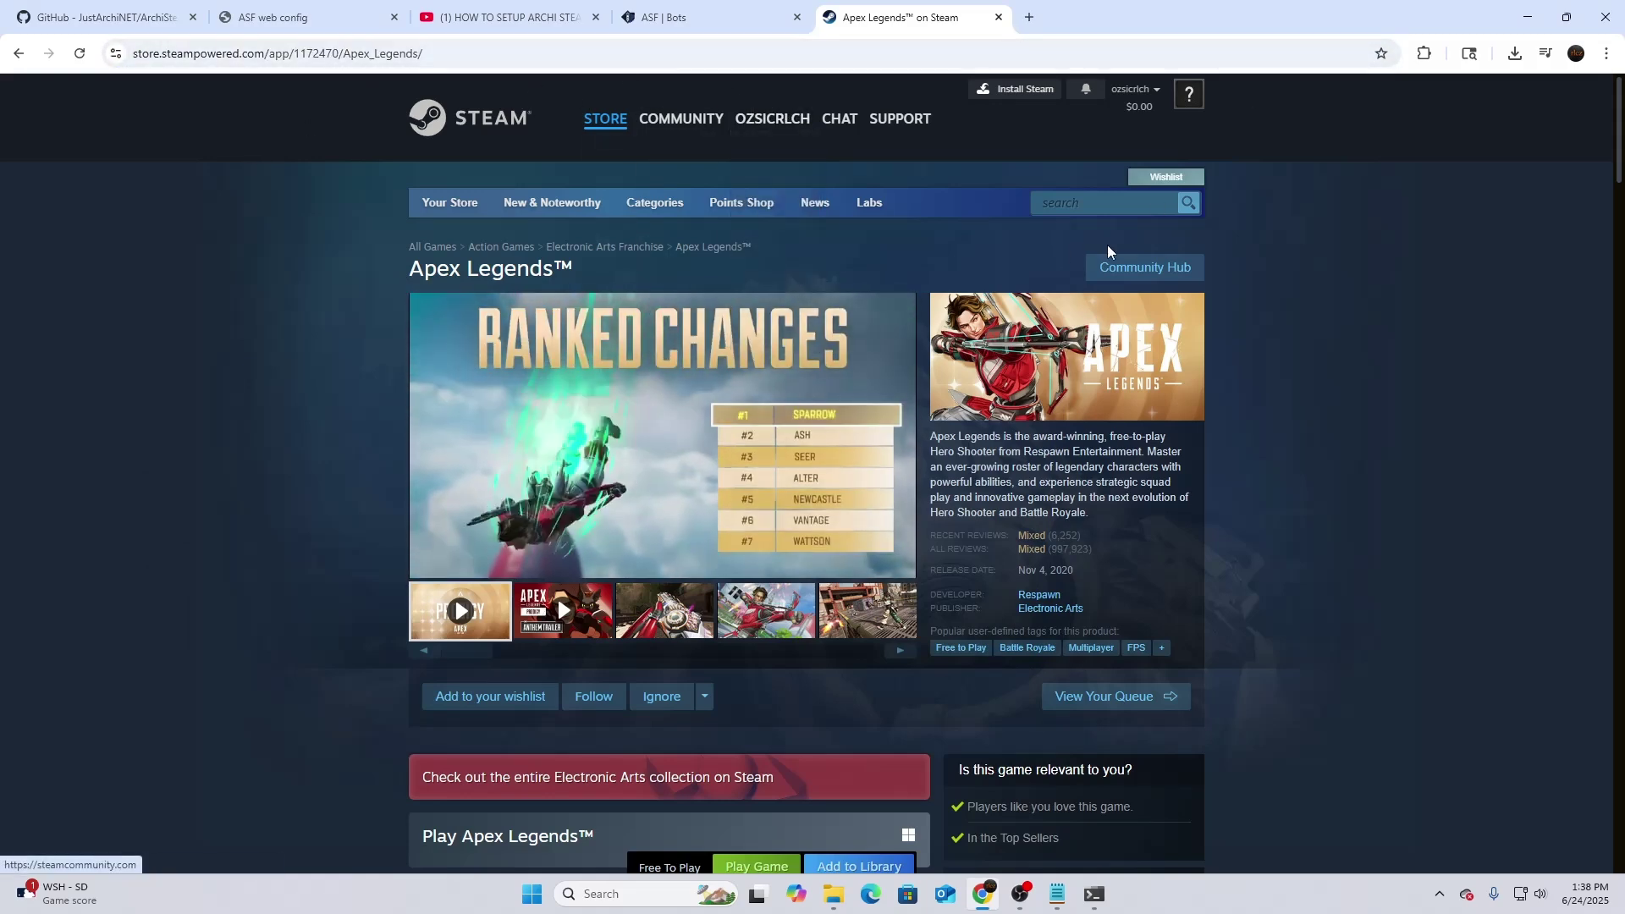
{"action": "left_click", "coordinate": [1074, 206]}
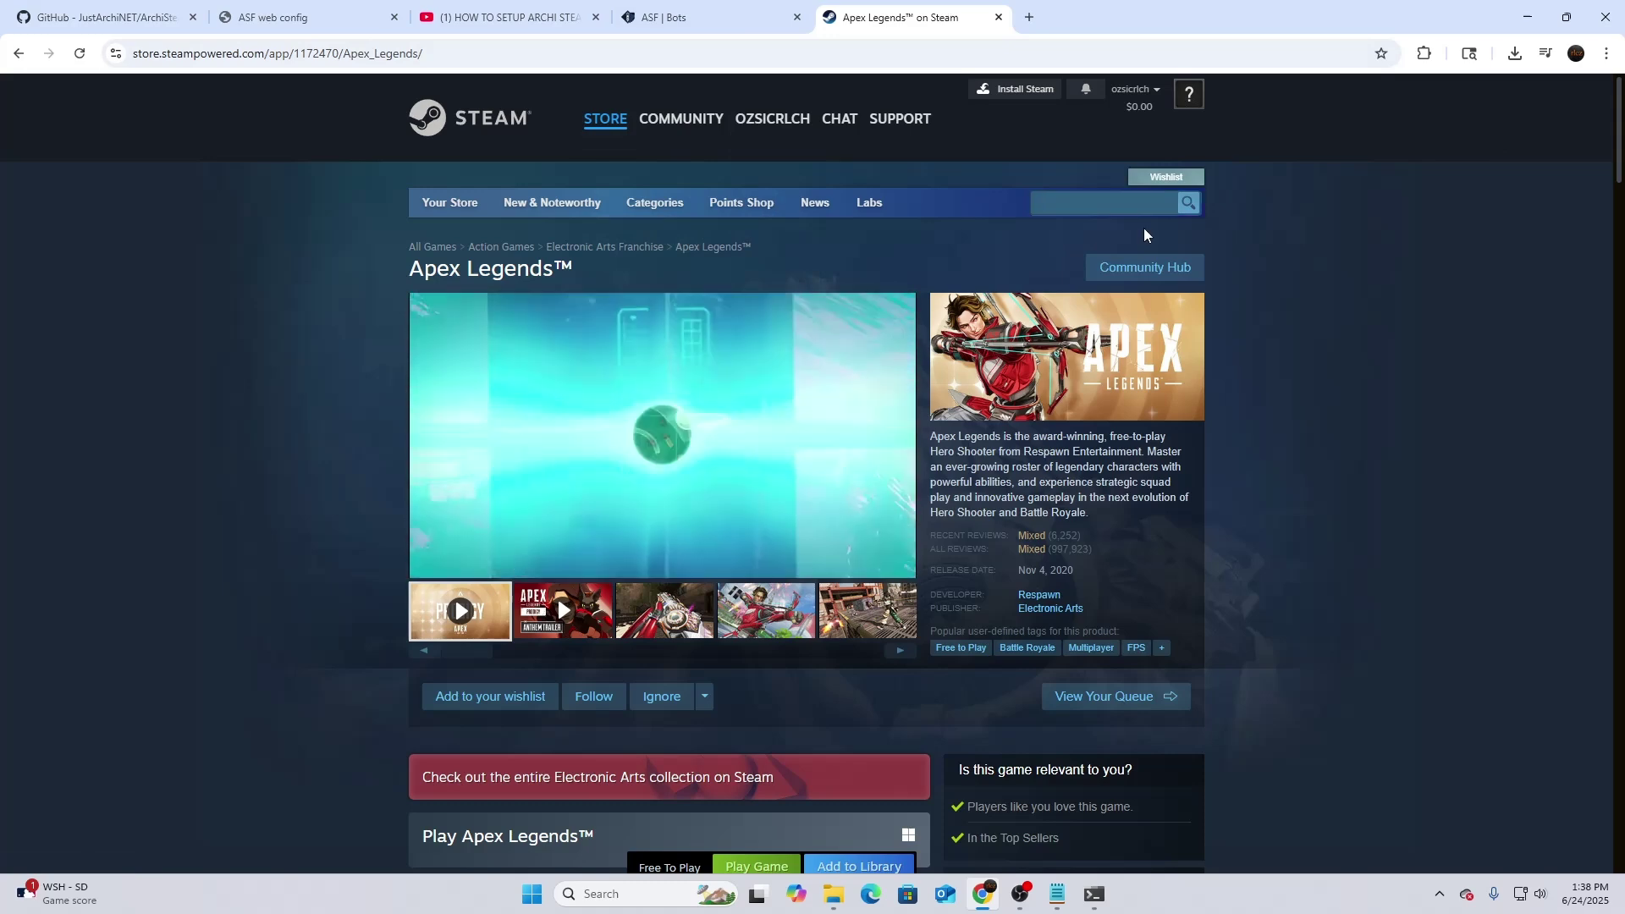
{"action": "type", "text": "730"}
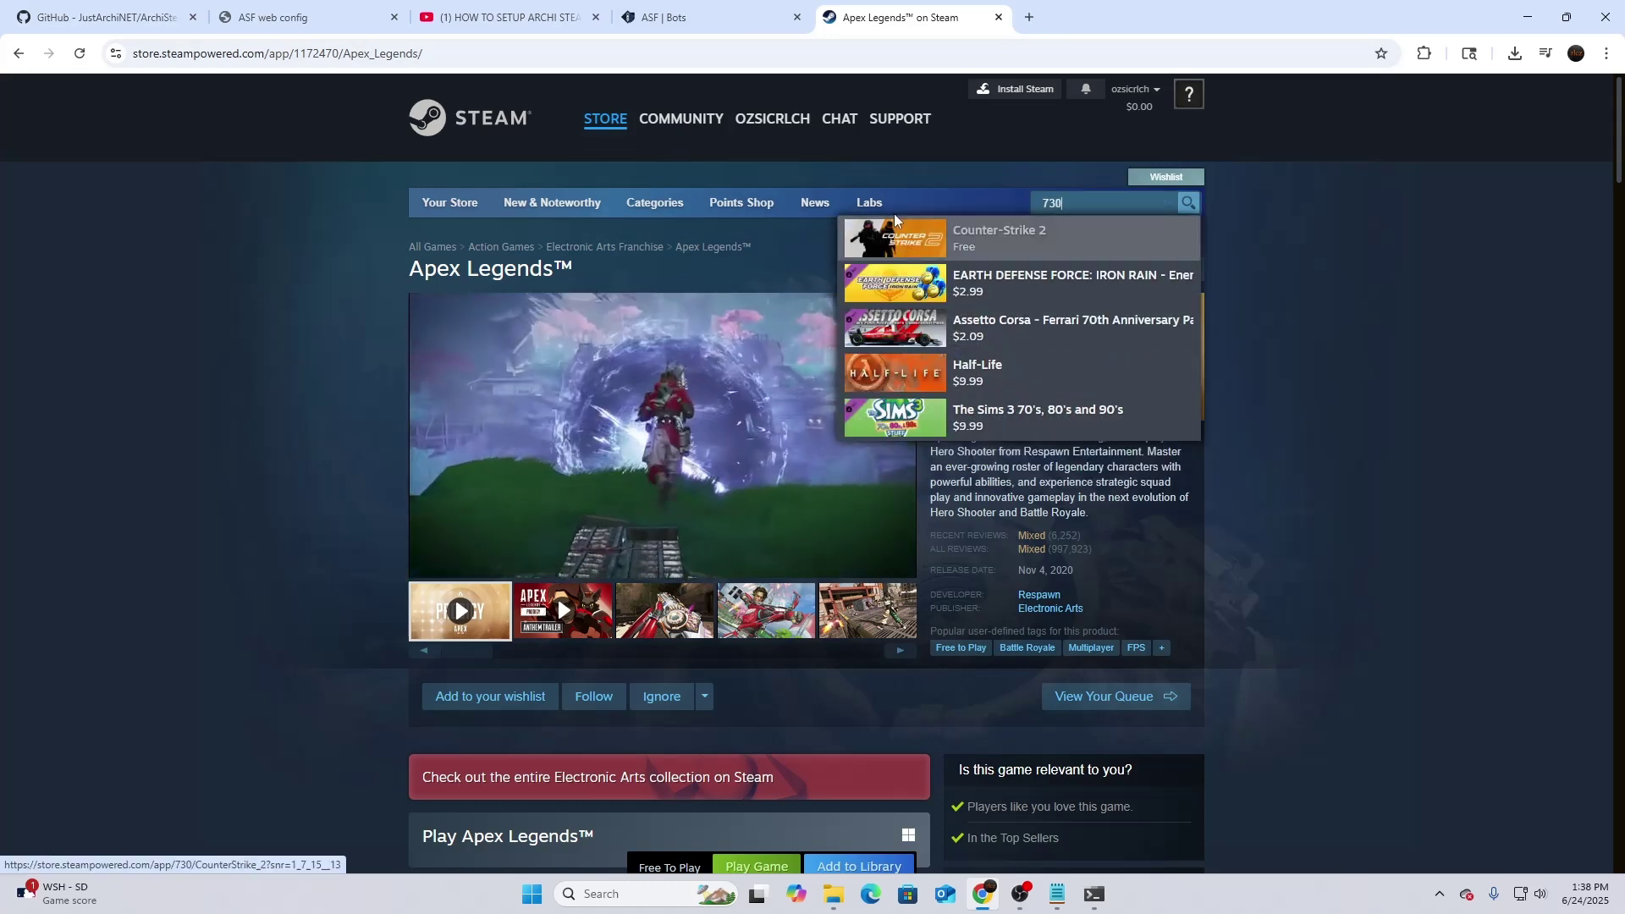
{"action": "left_click", "coordinate": [946, 246]}
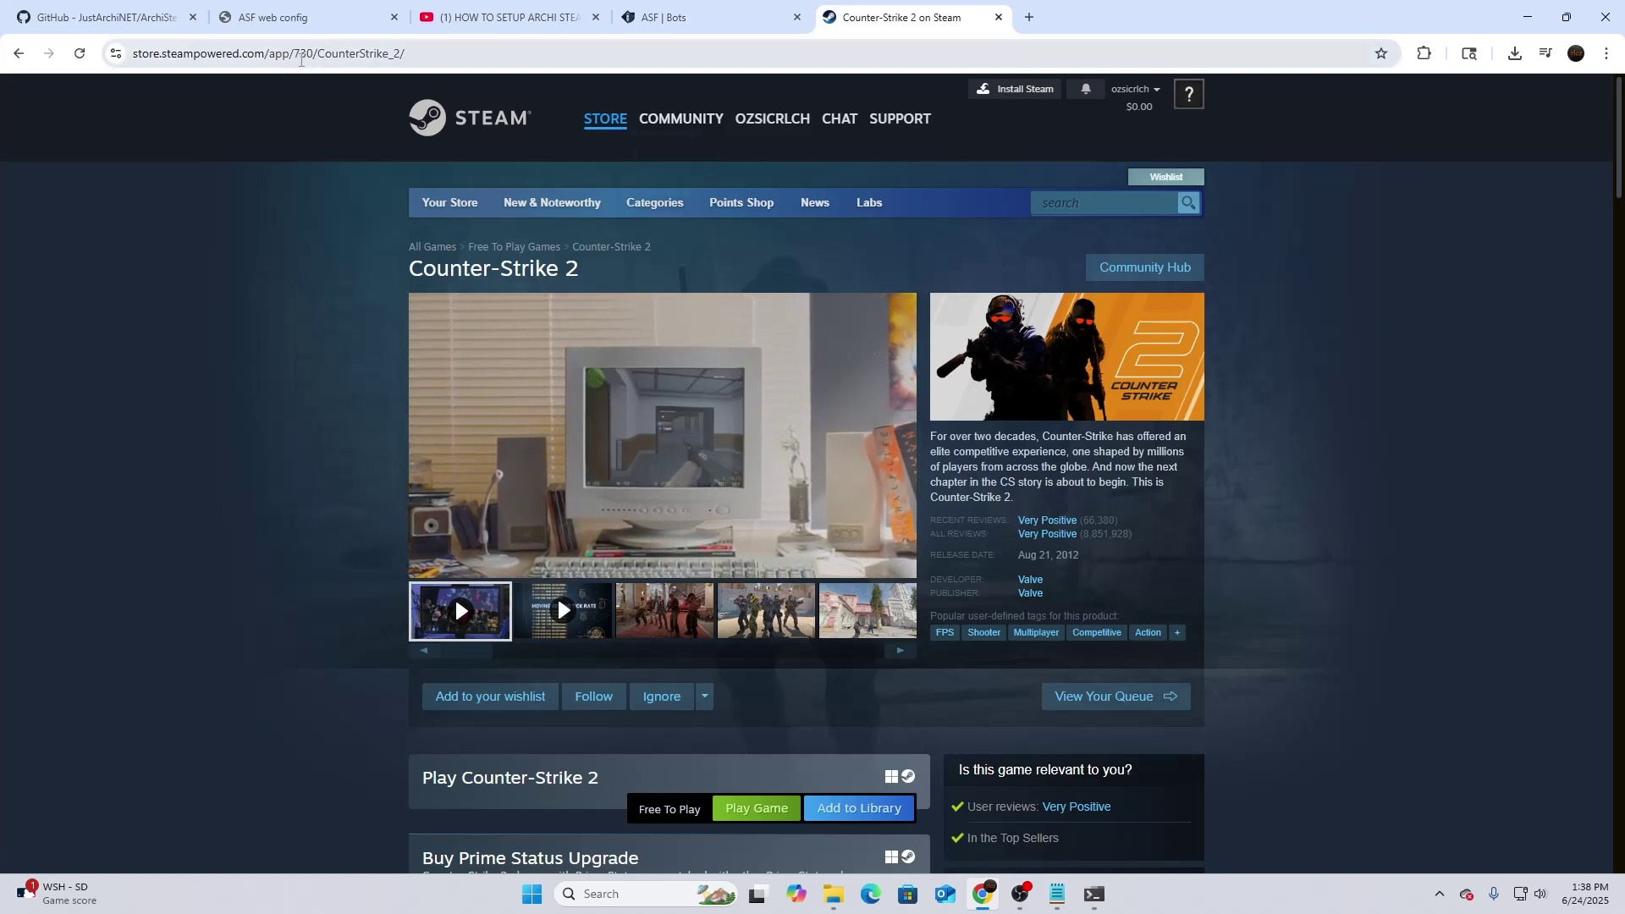
Step: Copy the app ID 730 from the Counter-Strike 2 page's web address
{"action": "double_click", "coordinate": [300, 61]}
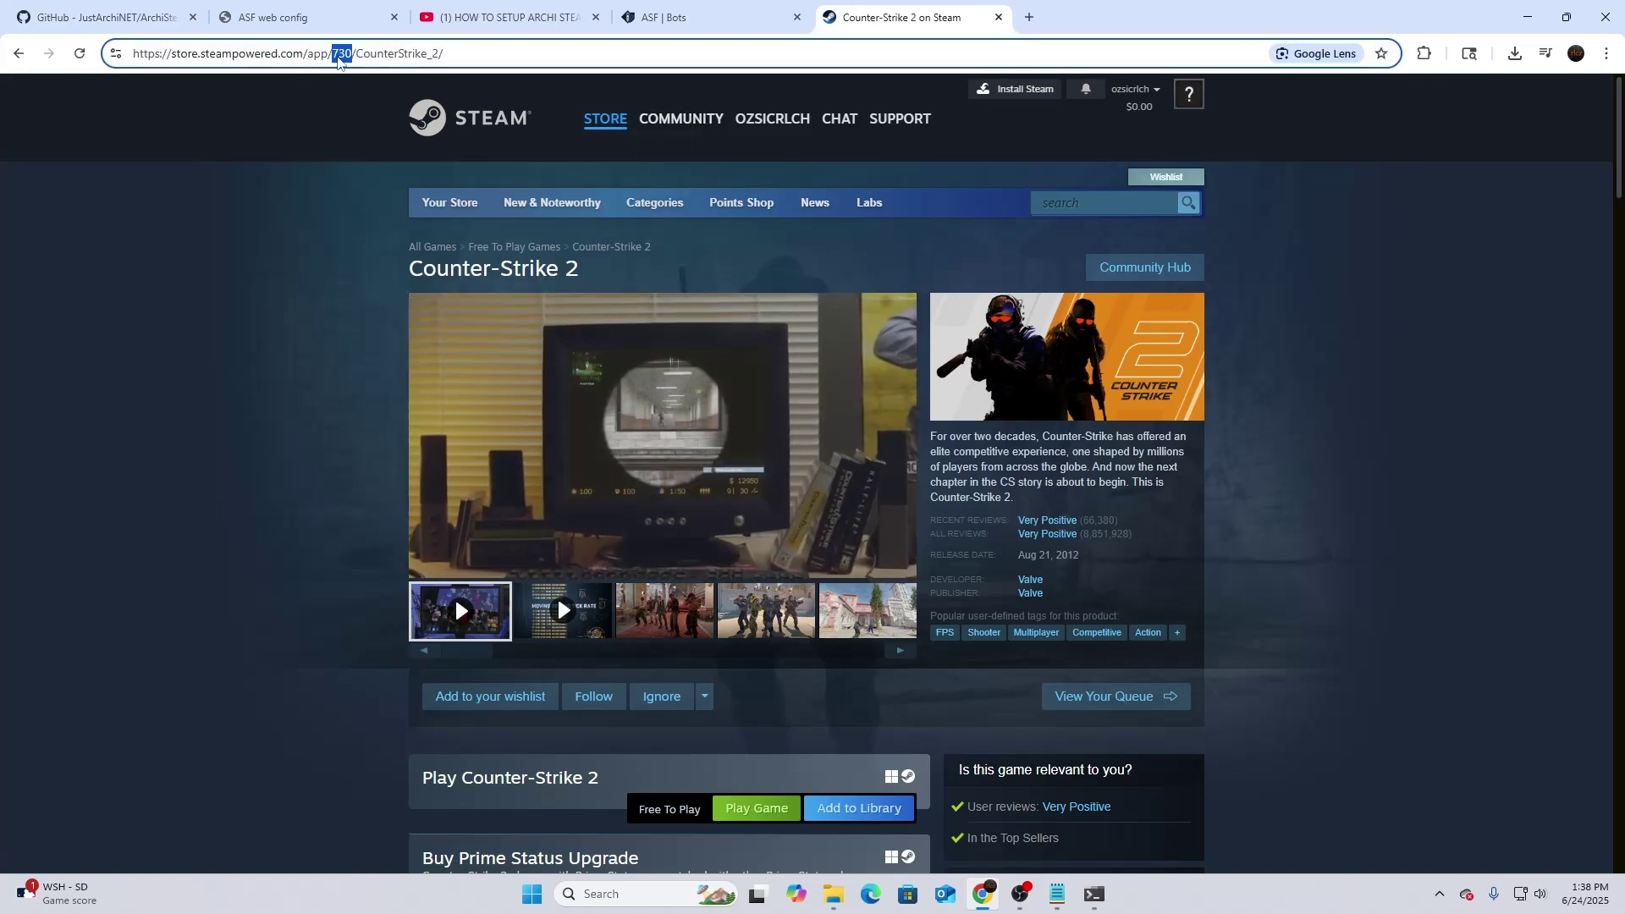
{"action": "right_click", "coordinate": [338, 56]}
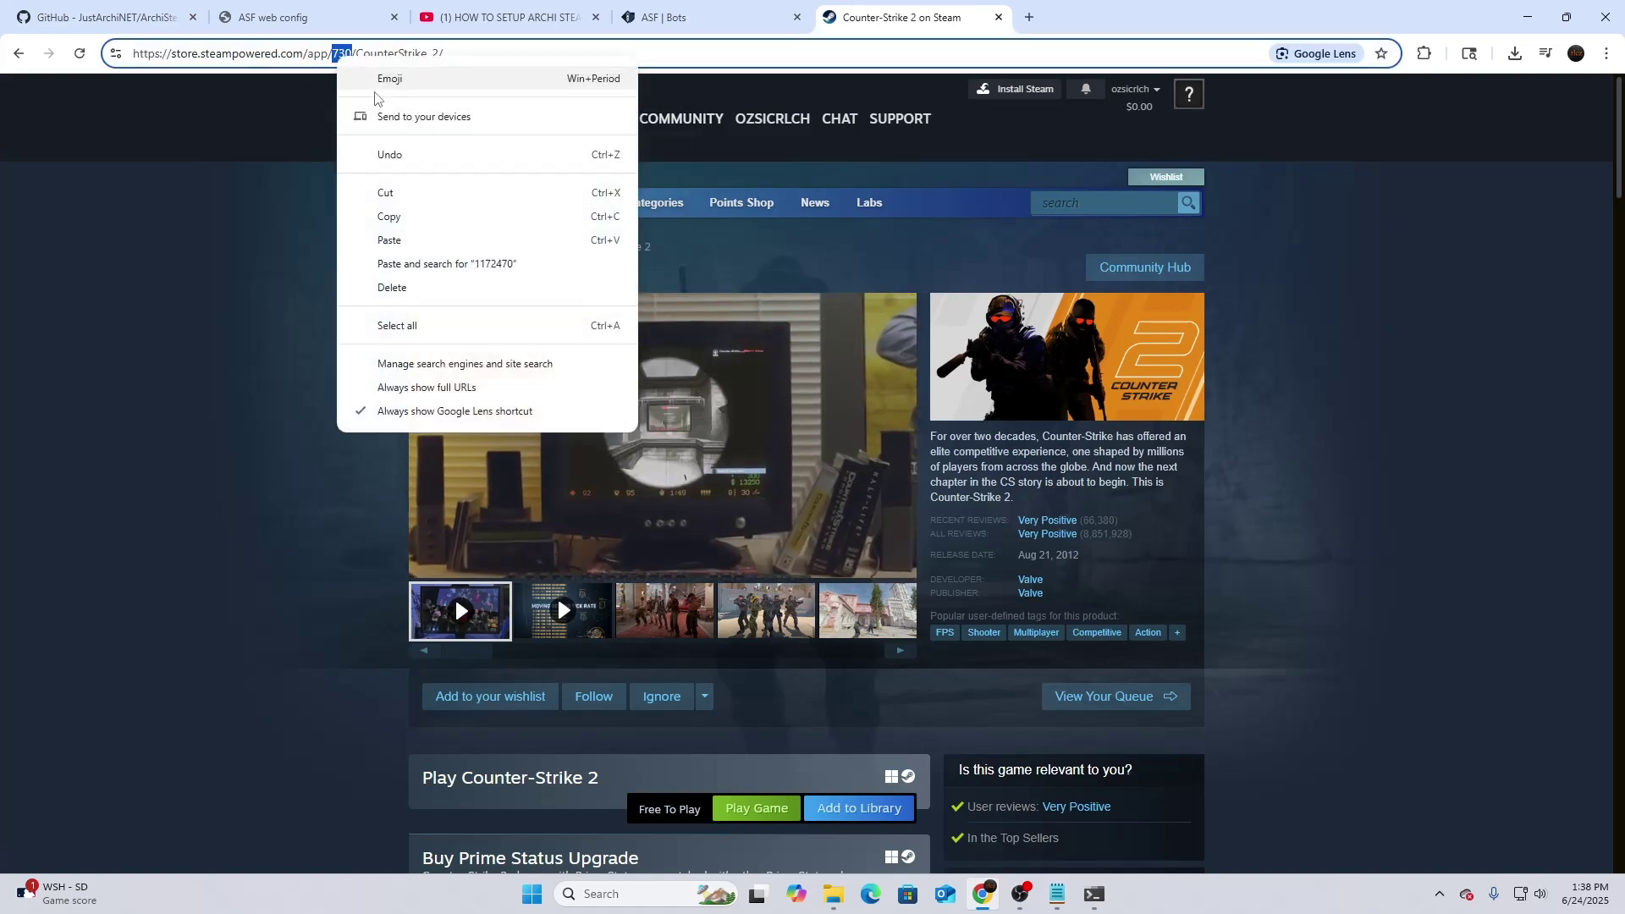
{"action": "left_click", "coordinate": [391, 217]}
Step: Return to the ASF bots page, open the new bot form, and add the copied app ID 730 to GamesPlayedWhileIdle
{"action": "left_click", "coordinate": [217, 17]}
{"action": "left_click", "coordinate": [105, 17]}
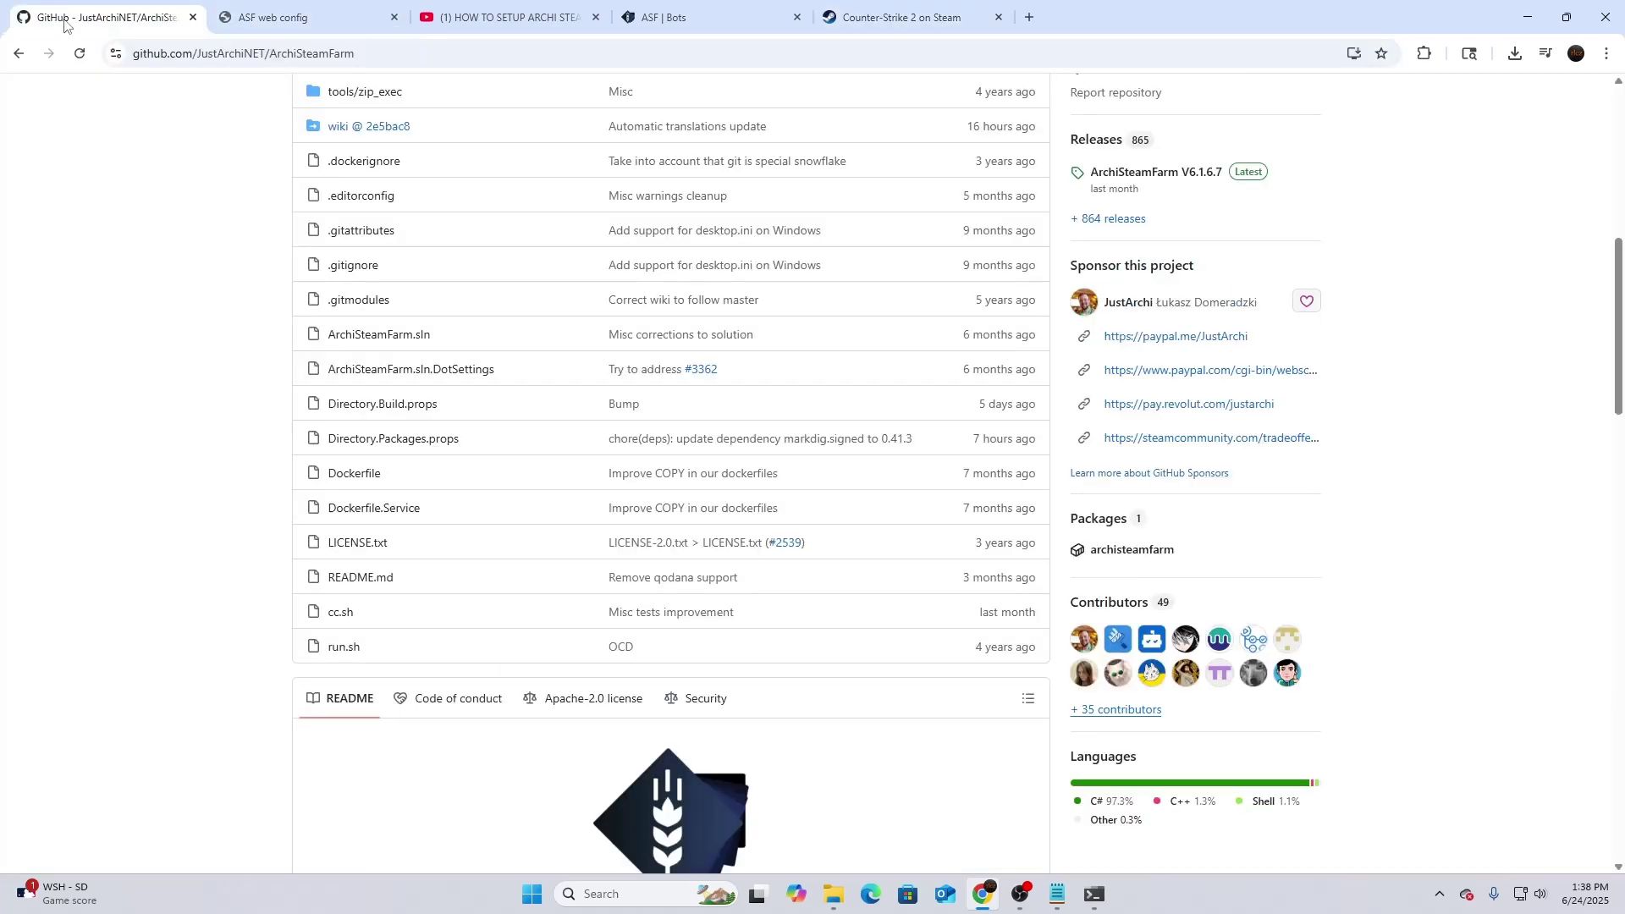
{"action": "left_click", "coordinate": [733, 17]}
{"action": "left_click", "coordinate": [406, 222]}
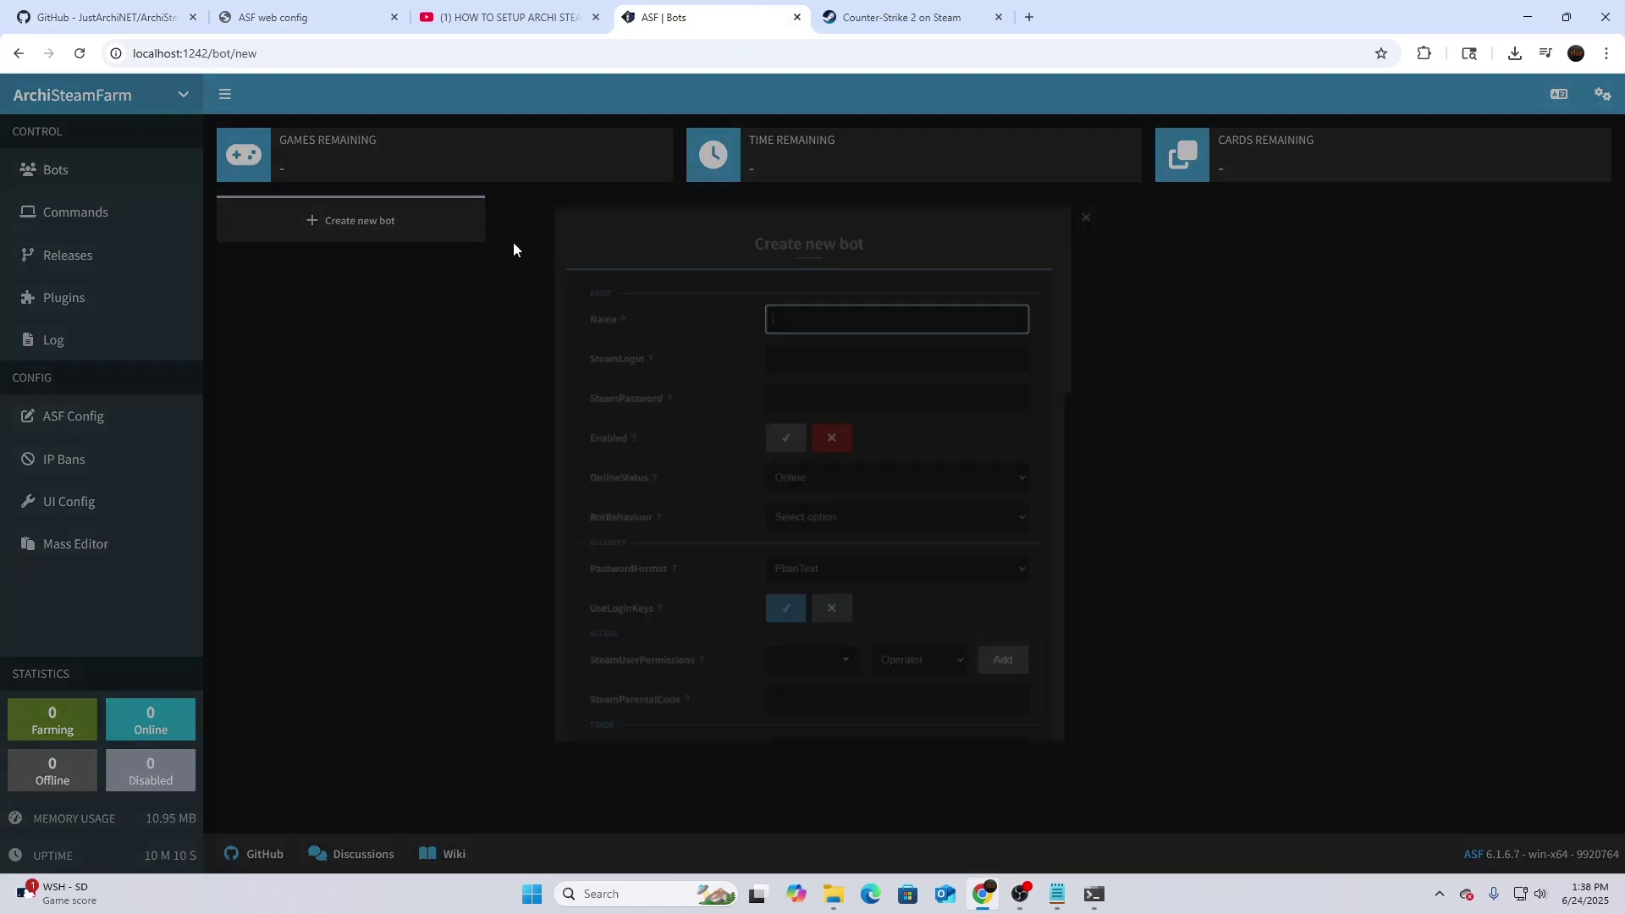
{"action": "scroll", "coordinate": [823, 651], "scroll_direction": "down", "scroll_amount": 15}
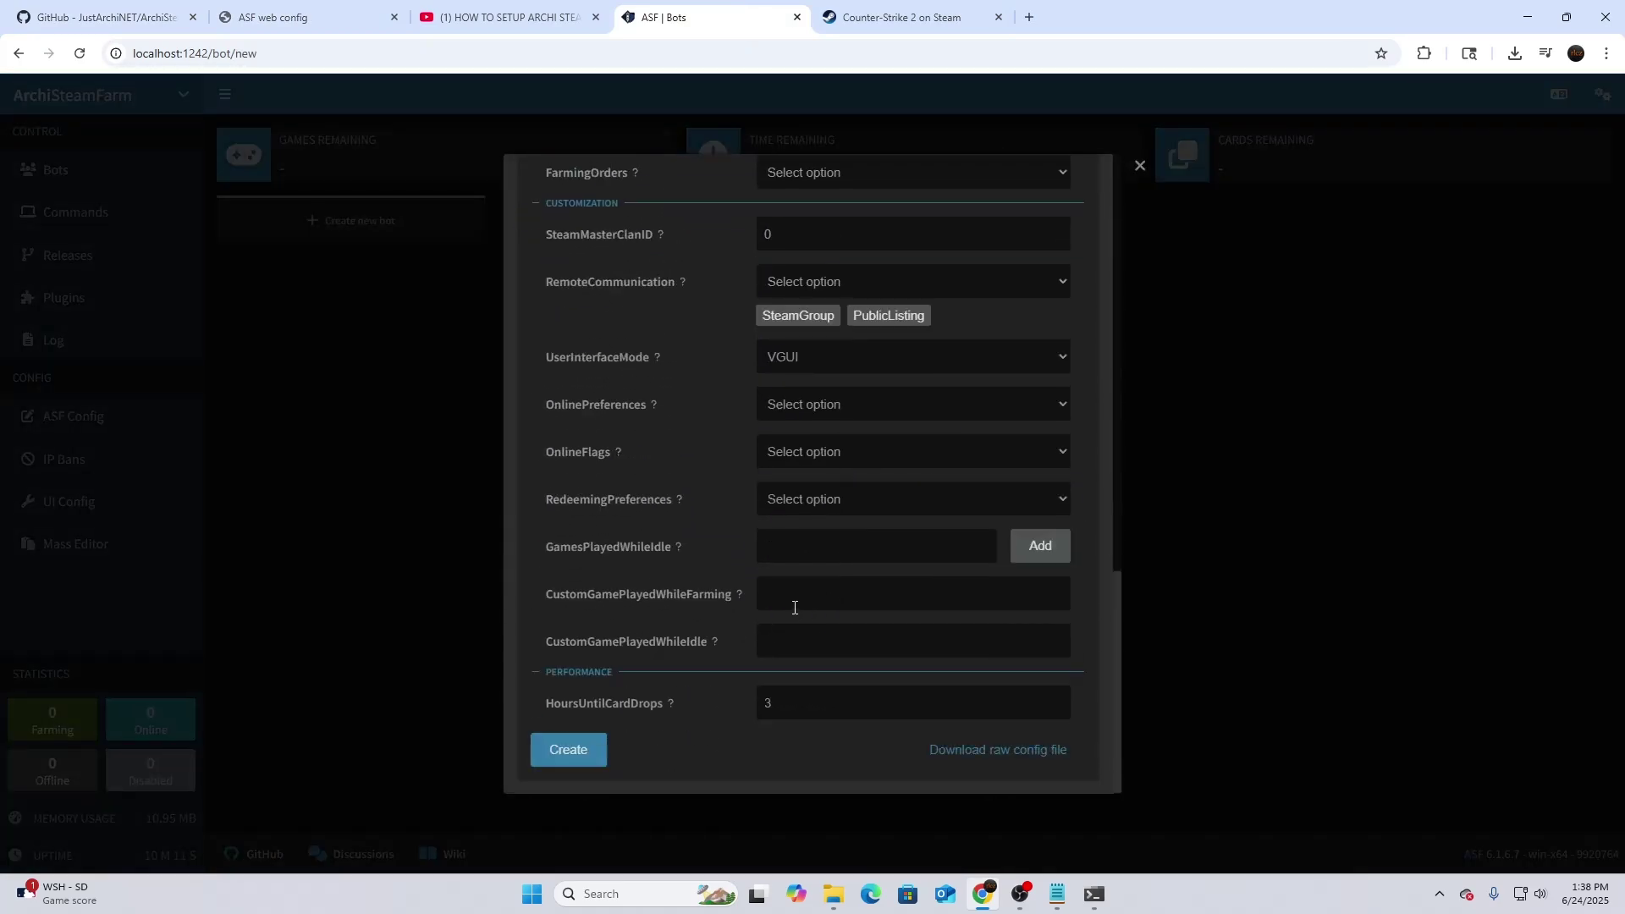
{"action": "right_click", "coordinate": [784, 544]}
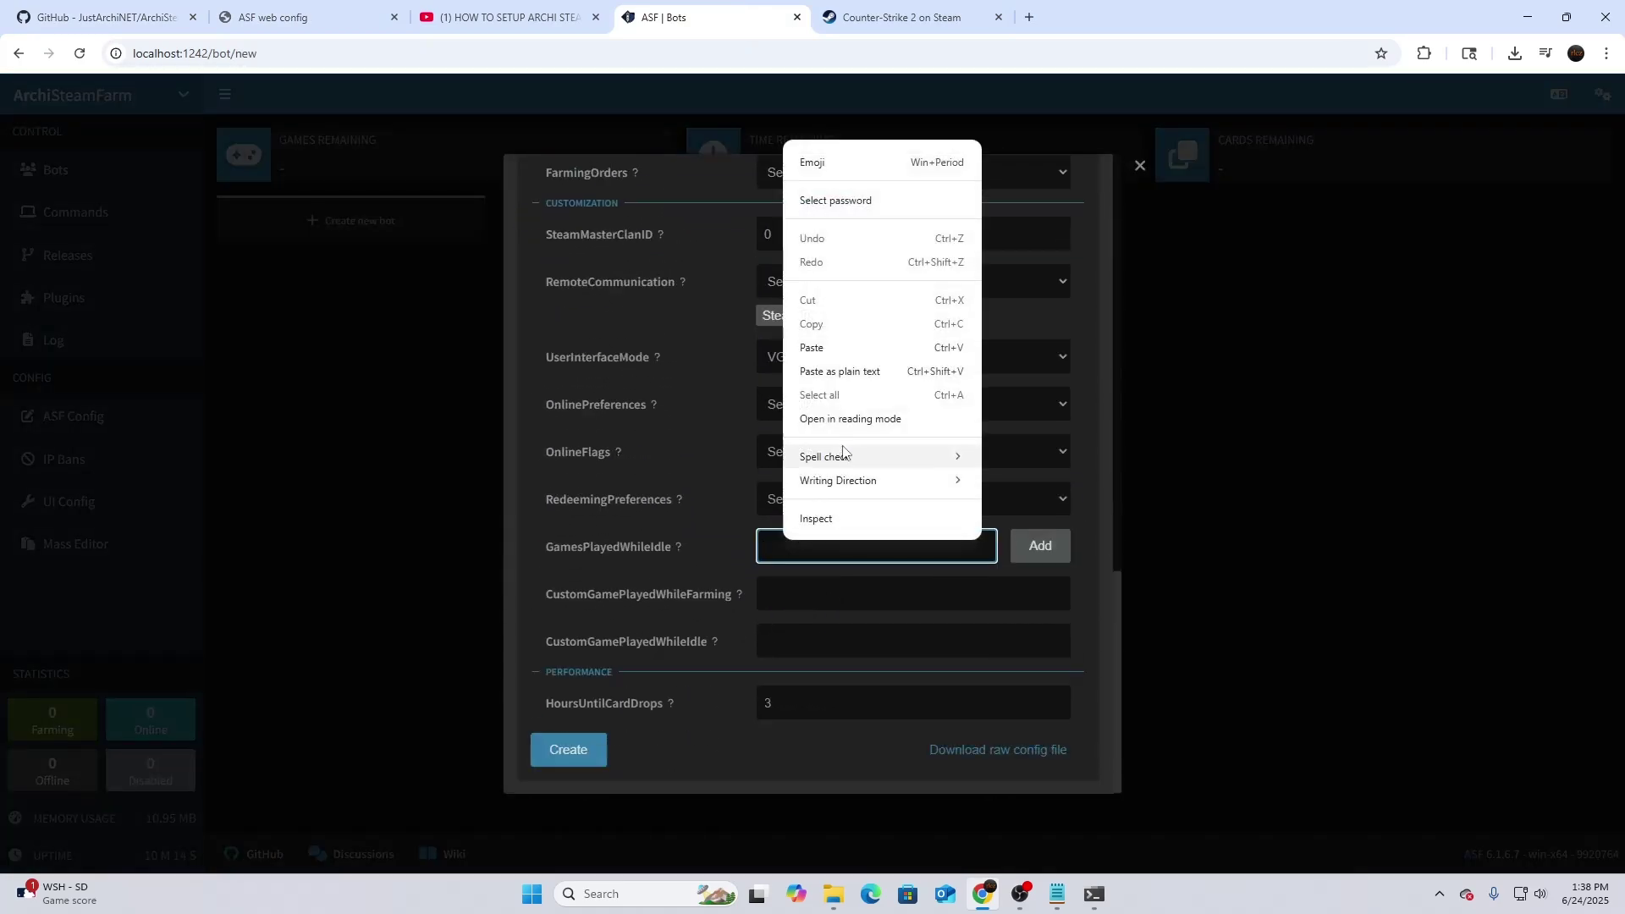
{"action": "left_click", "coordinate": [812, 345]}
{"action": "left_click", "coordinate": [1040, 546]}
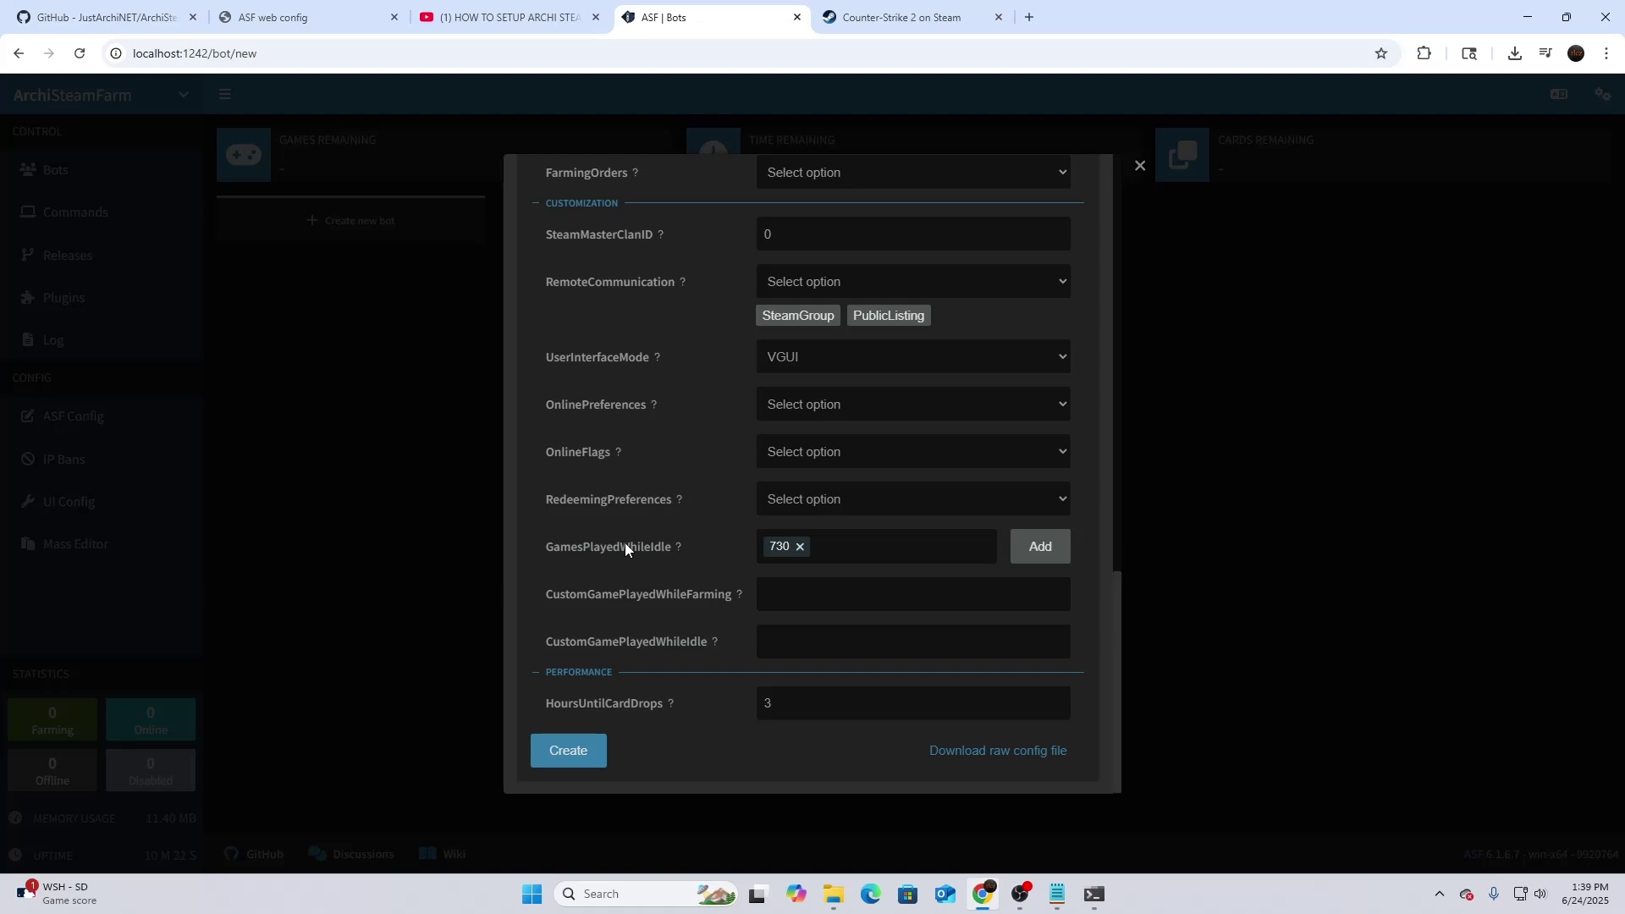
Step: Review the new bot form from the basic login fields through to the customization and performance settings
{"action": "scroll", "coordinate": [876, 501], "scroll_direction": "up", "scroll_amount": 5}
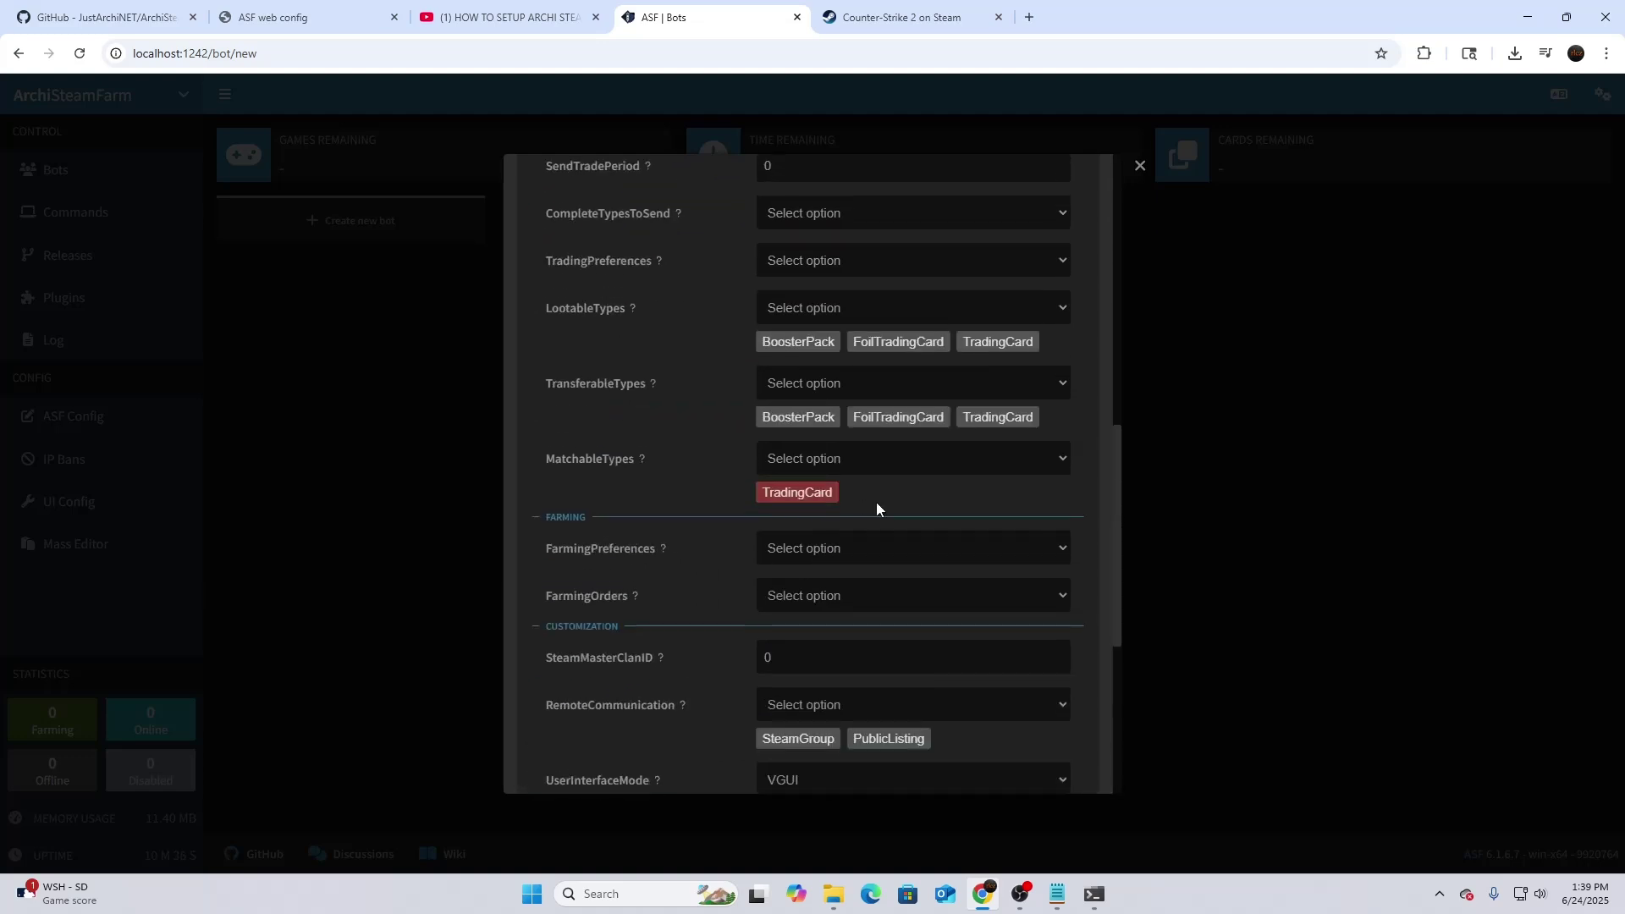
{"action": "scroll", "coordinate": [931, 440], "scroll_direction": "up", "scroll_amount": 5}
{"action": "scroll", "coordinate": [931, 441], "scroll_direction": "up", "scroll_amount": 4}
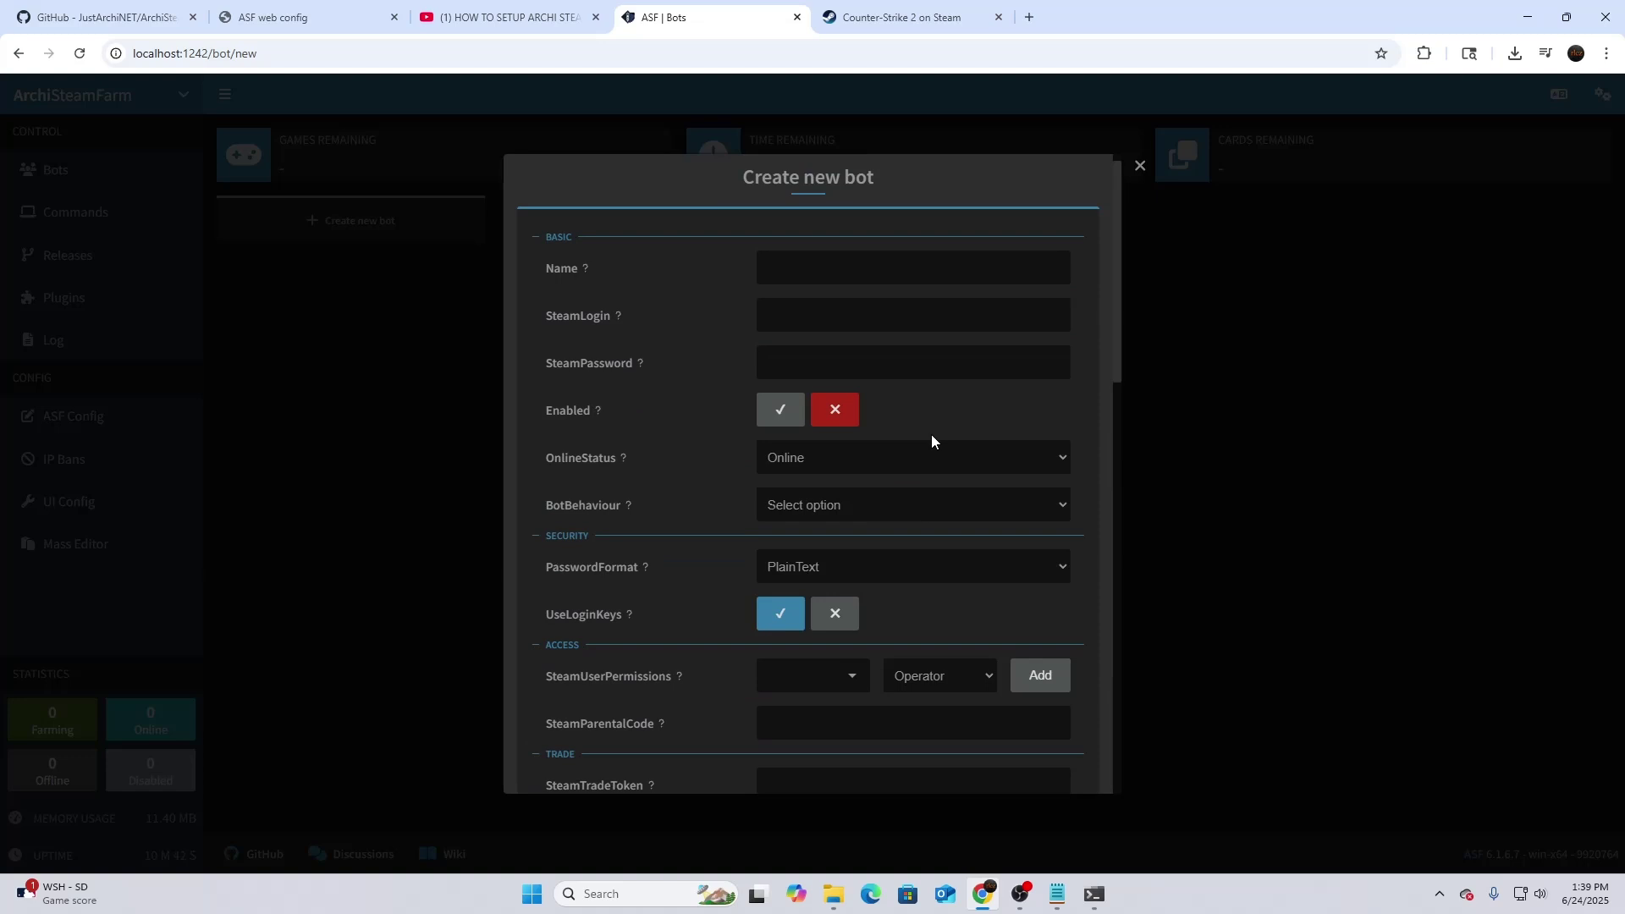
{"action": "scroll", "coordinate": [921, 423], "scroll_direction": "down", "scroll_amount": 15}
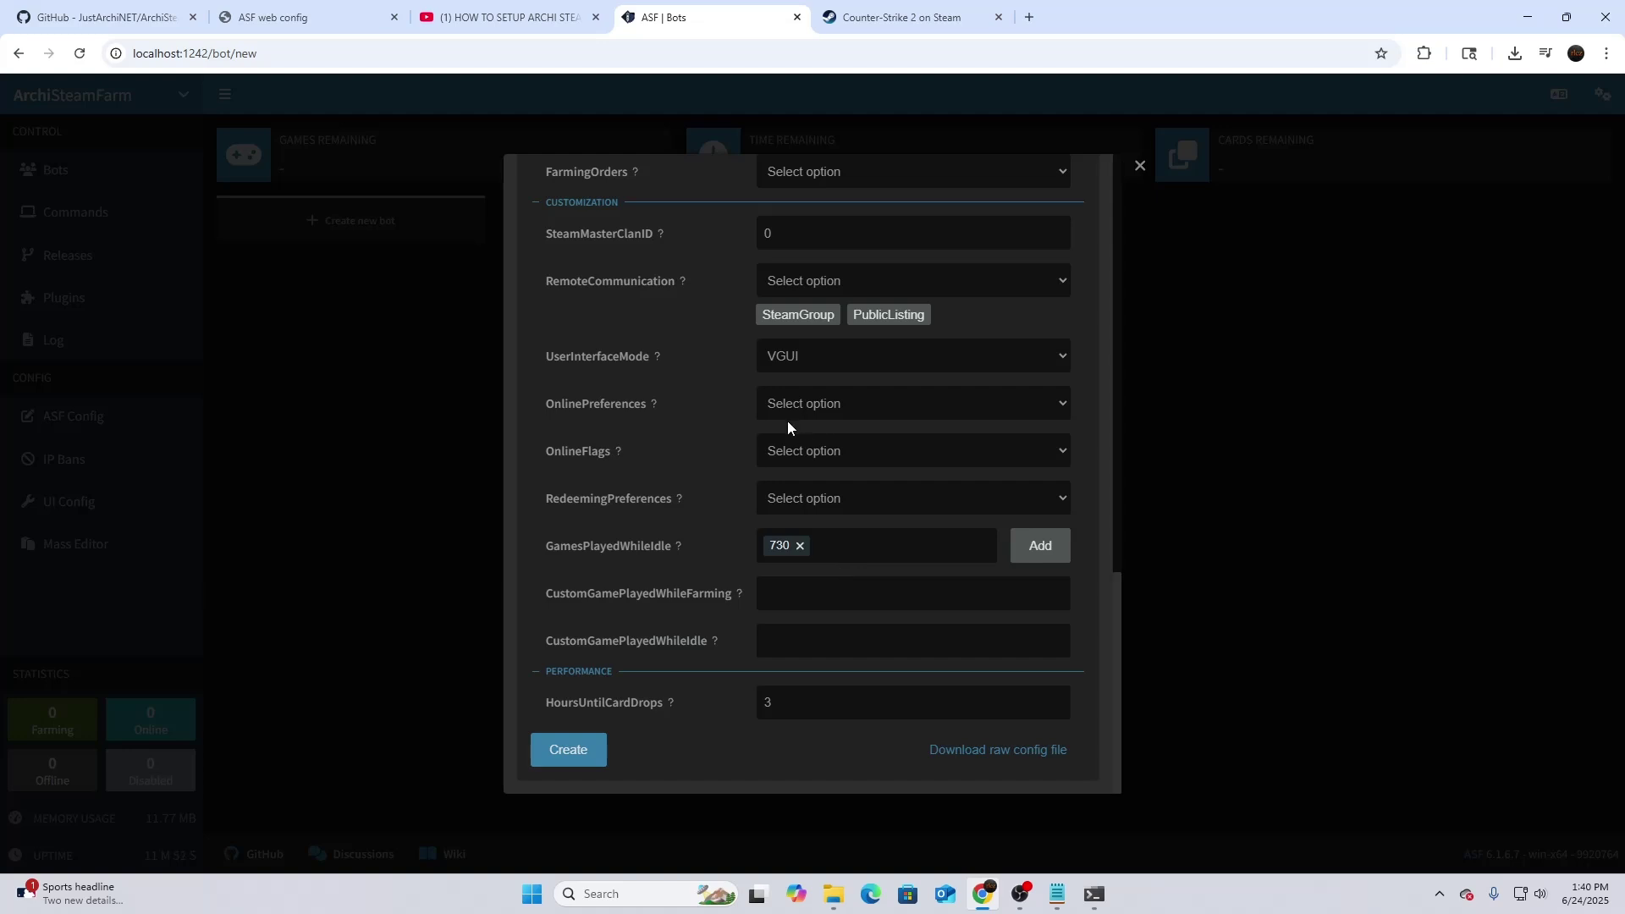
Step: Check the ArchiSteamFarm console window's log and minimize it
{"action": "mouse_move", "coordinate": [1105, 907]}
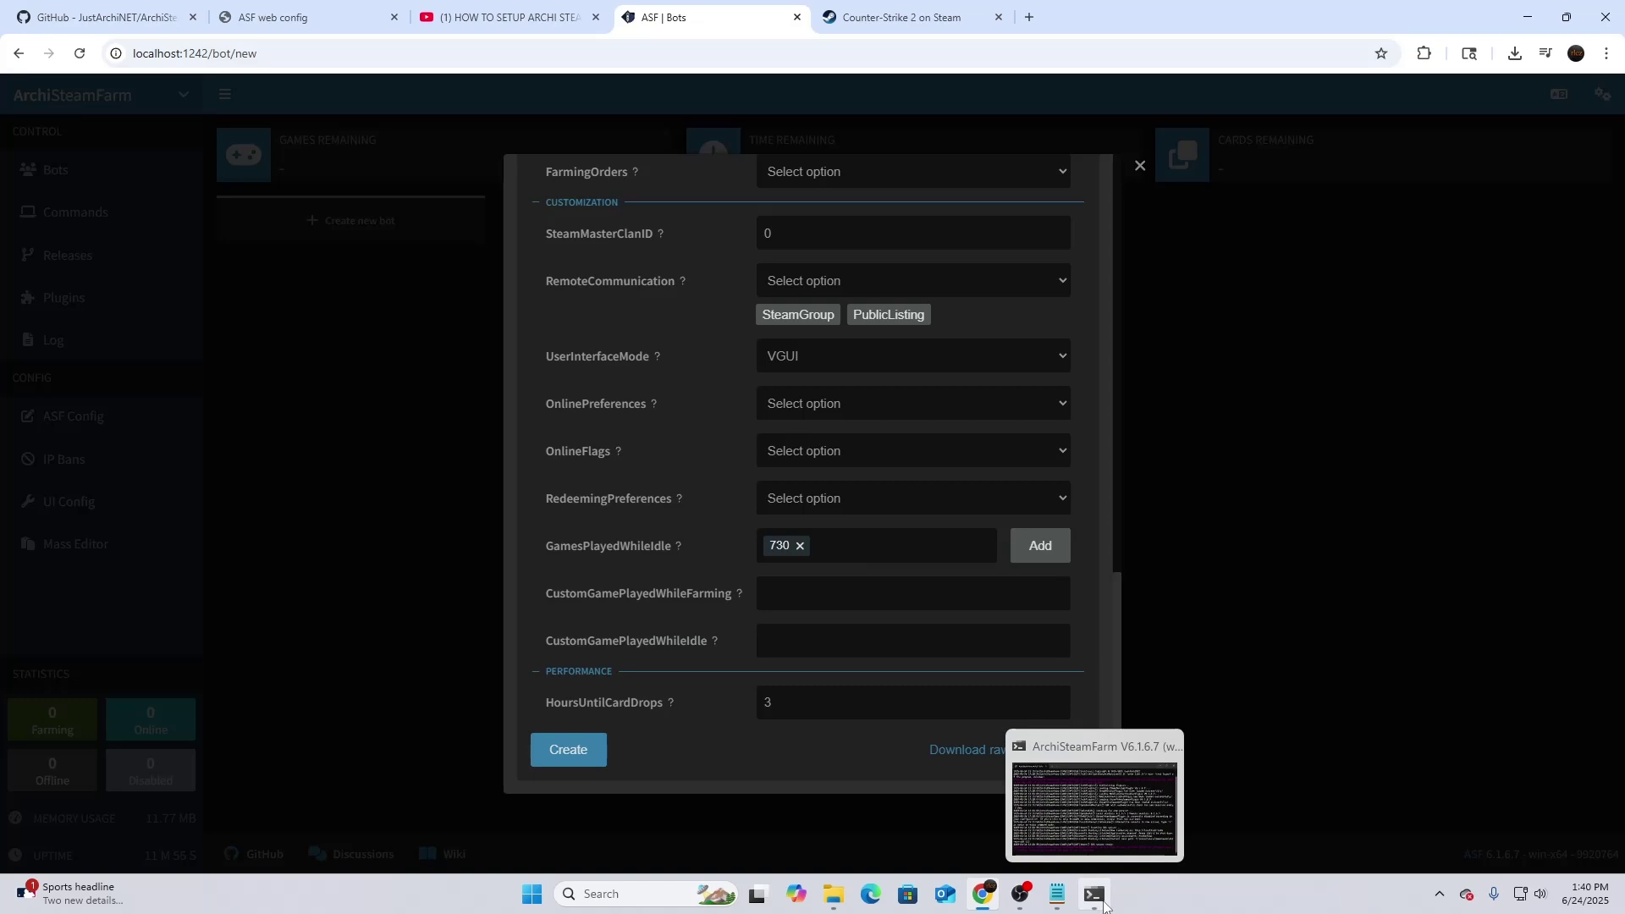
{"action": "left_click", "coordinate": [1105, 906]}
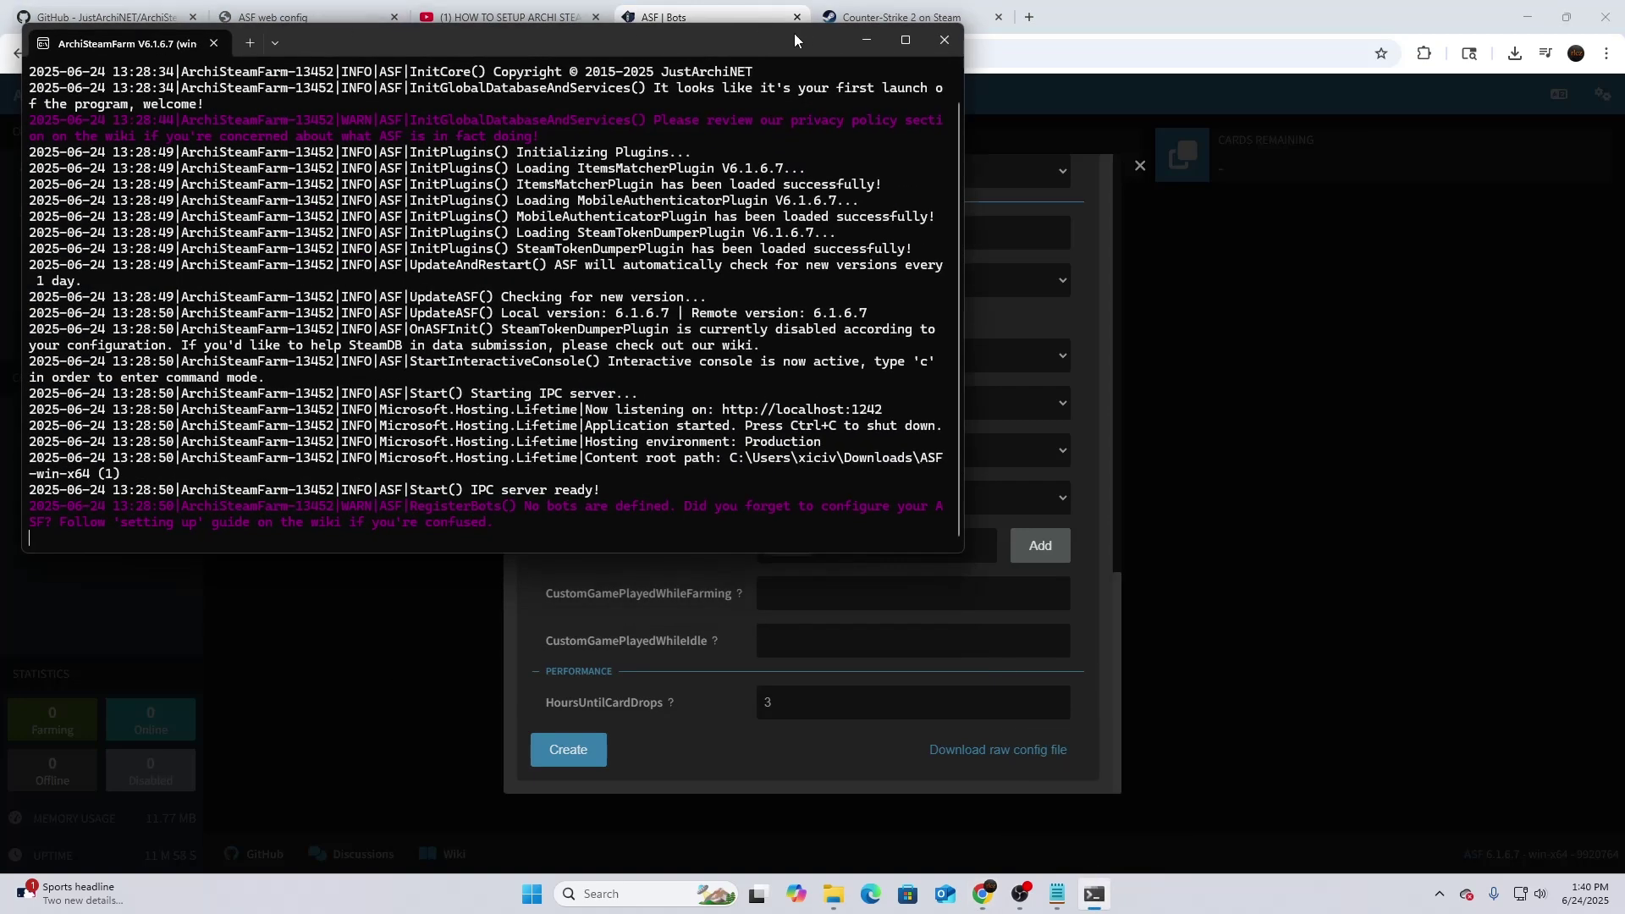
{"action": "left_click", "coordinate": [867, 43]}
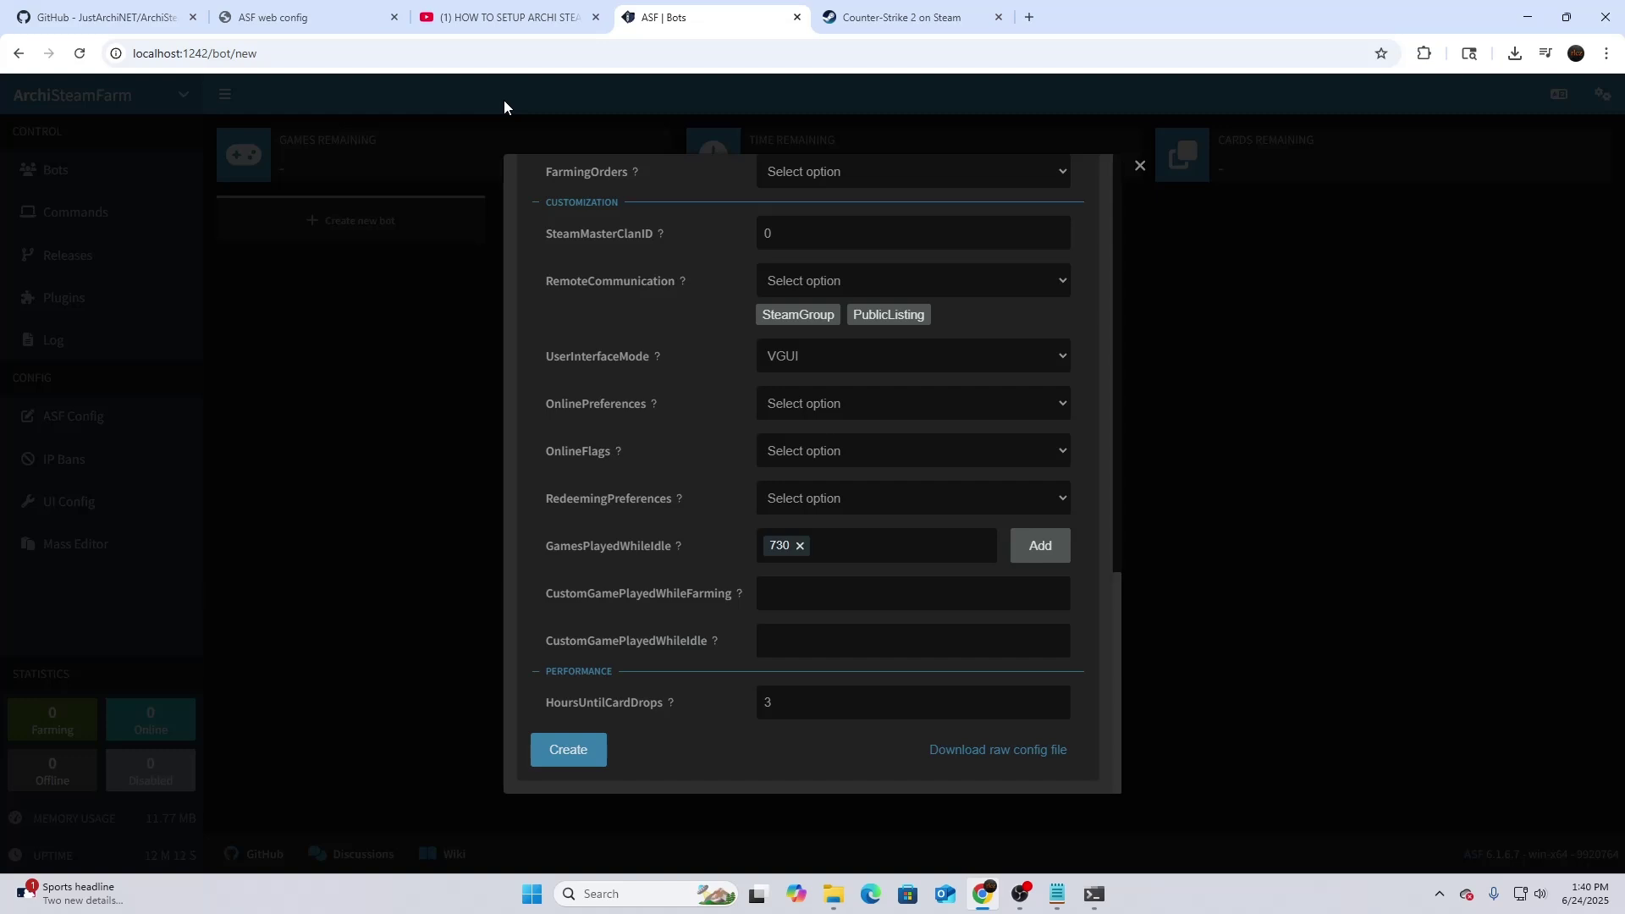
Step: Search Google for "asf commands" in a new tab and open the ArchiSteamFarm wiki's Commands page
{"action": "left_click", "coordinate": [889, 17]}
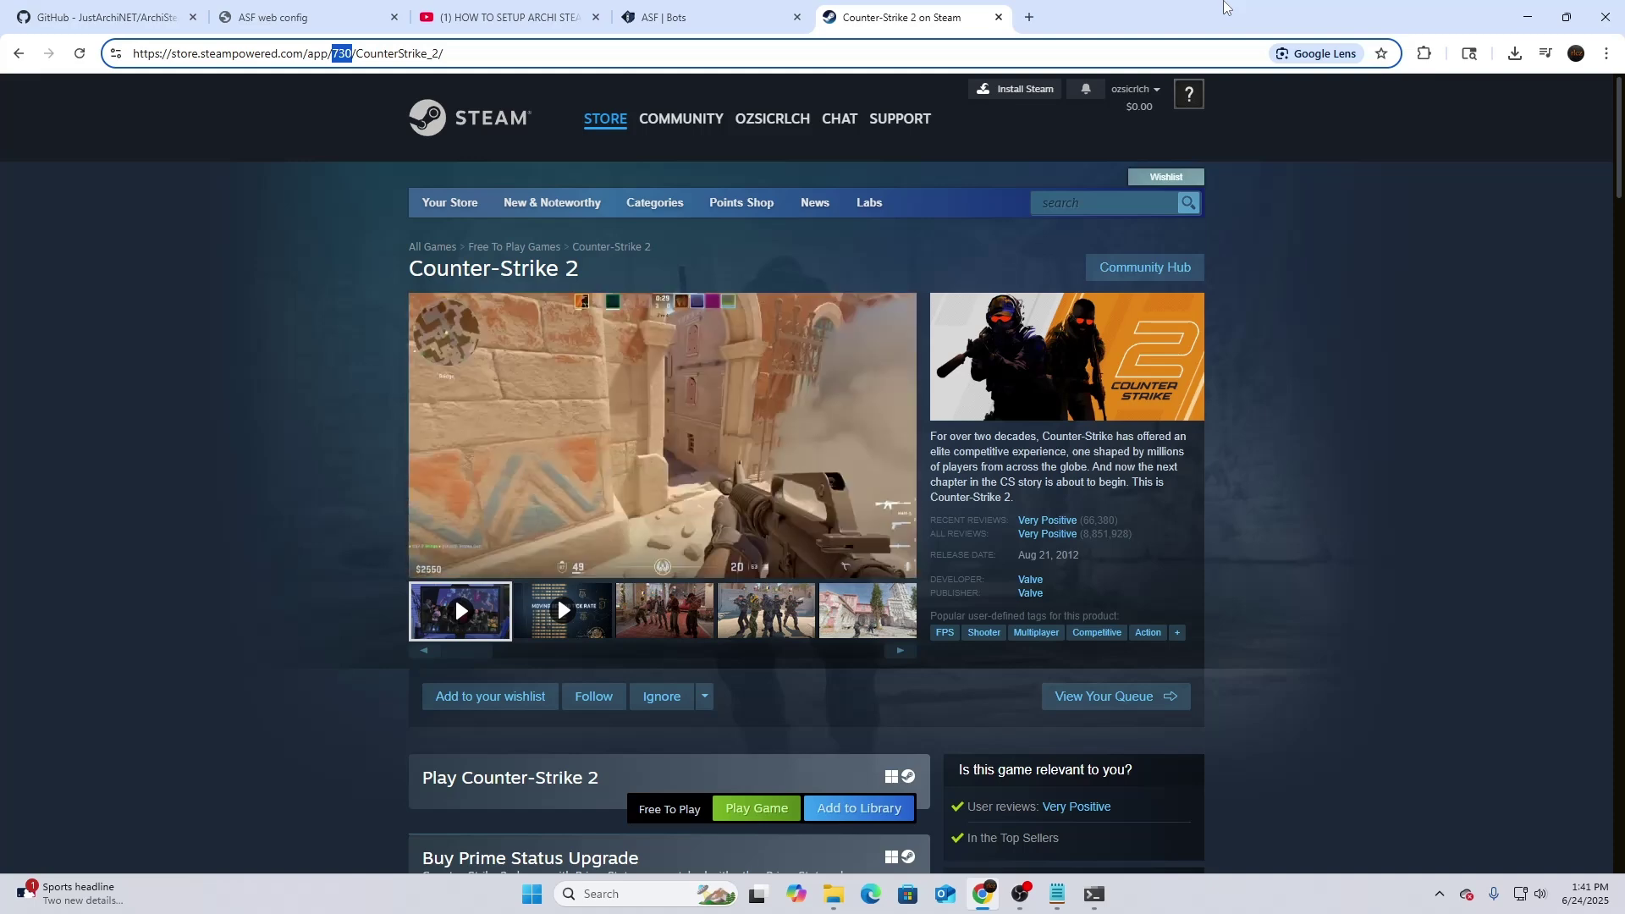
{"action": "left_click", "coordinate": [1030, 17]}
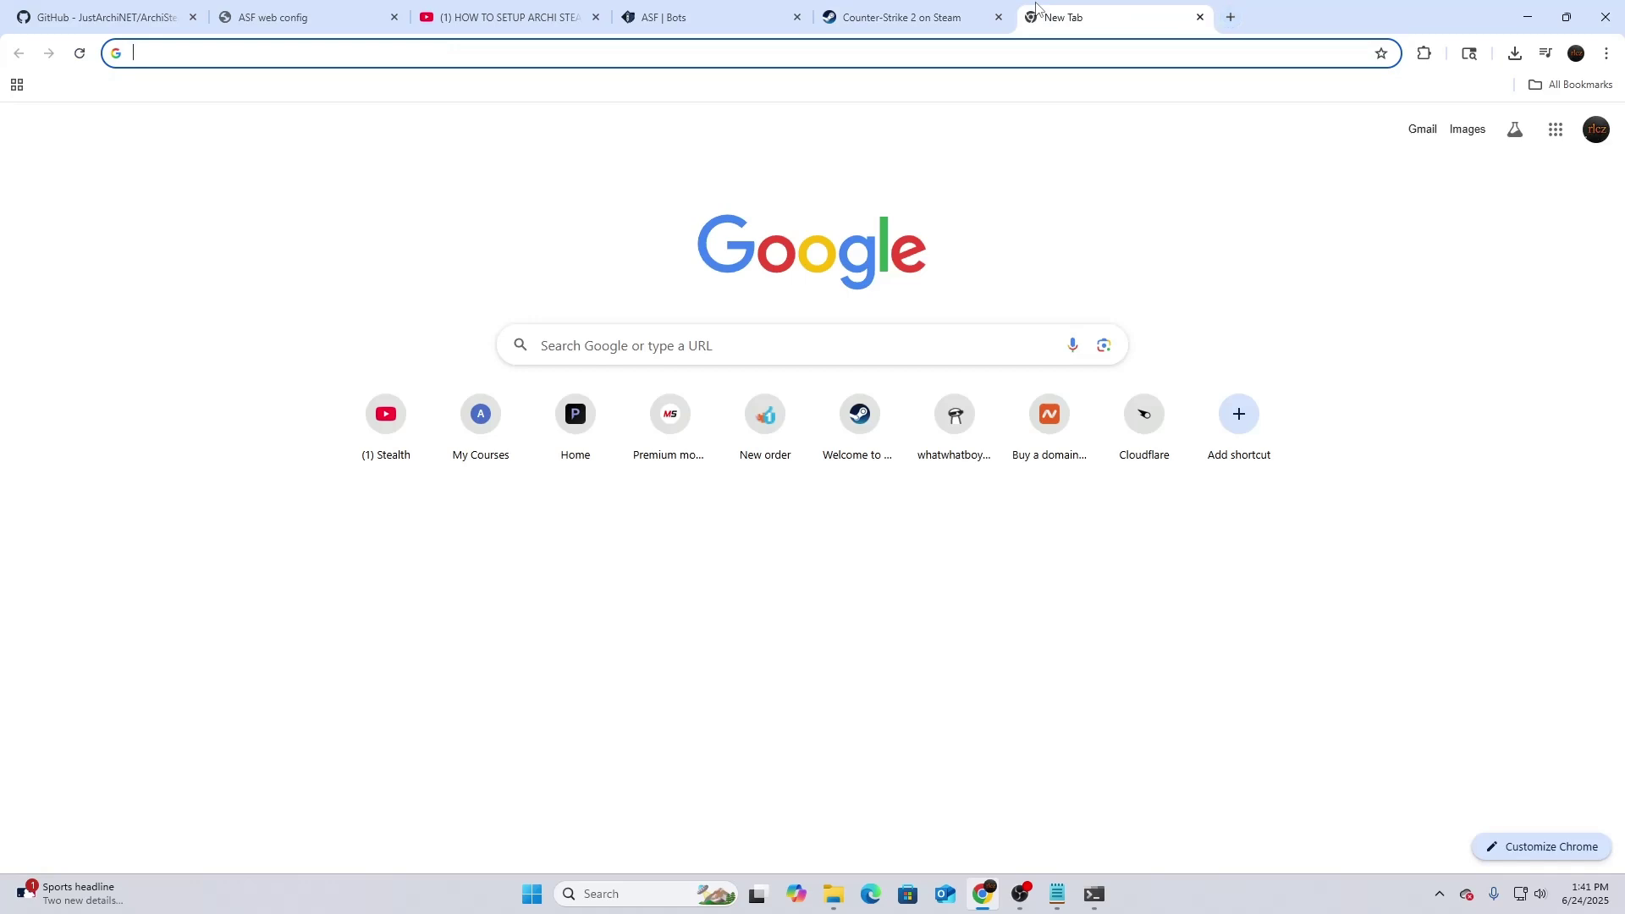
{"action": "type", "text": "ar"}
{"action": "key", "text": "BackSpace"}
{"action": "key", "text": "BackSpace"}
{"action": "type", "text": "sf"}
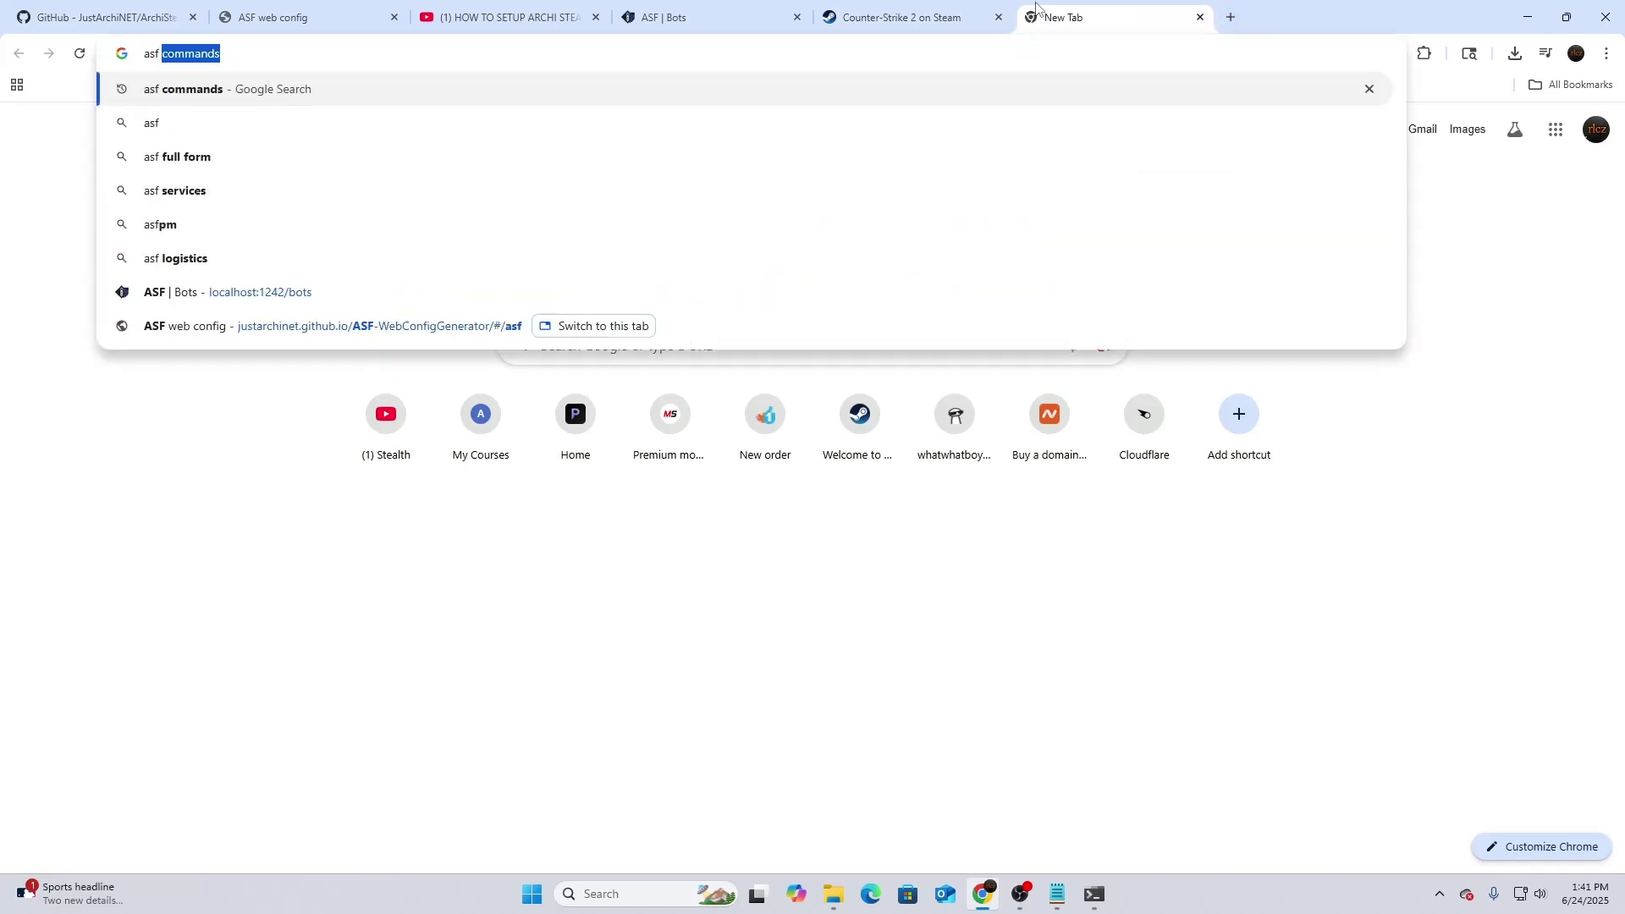
{"action": "key", "text": "Return"}
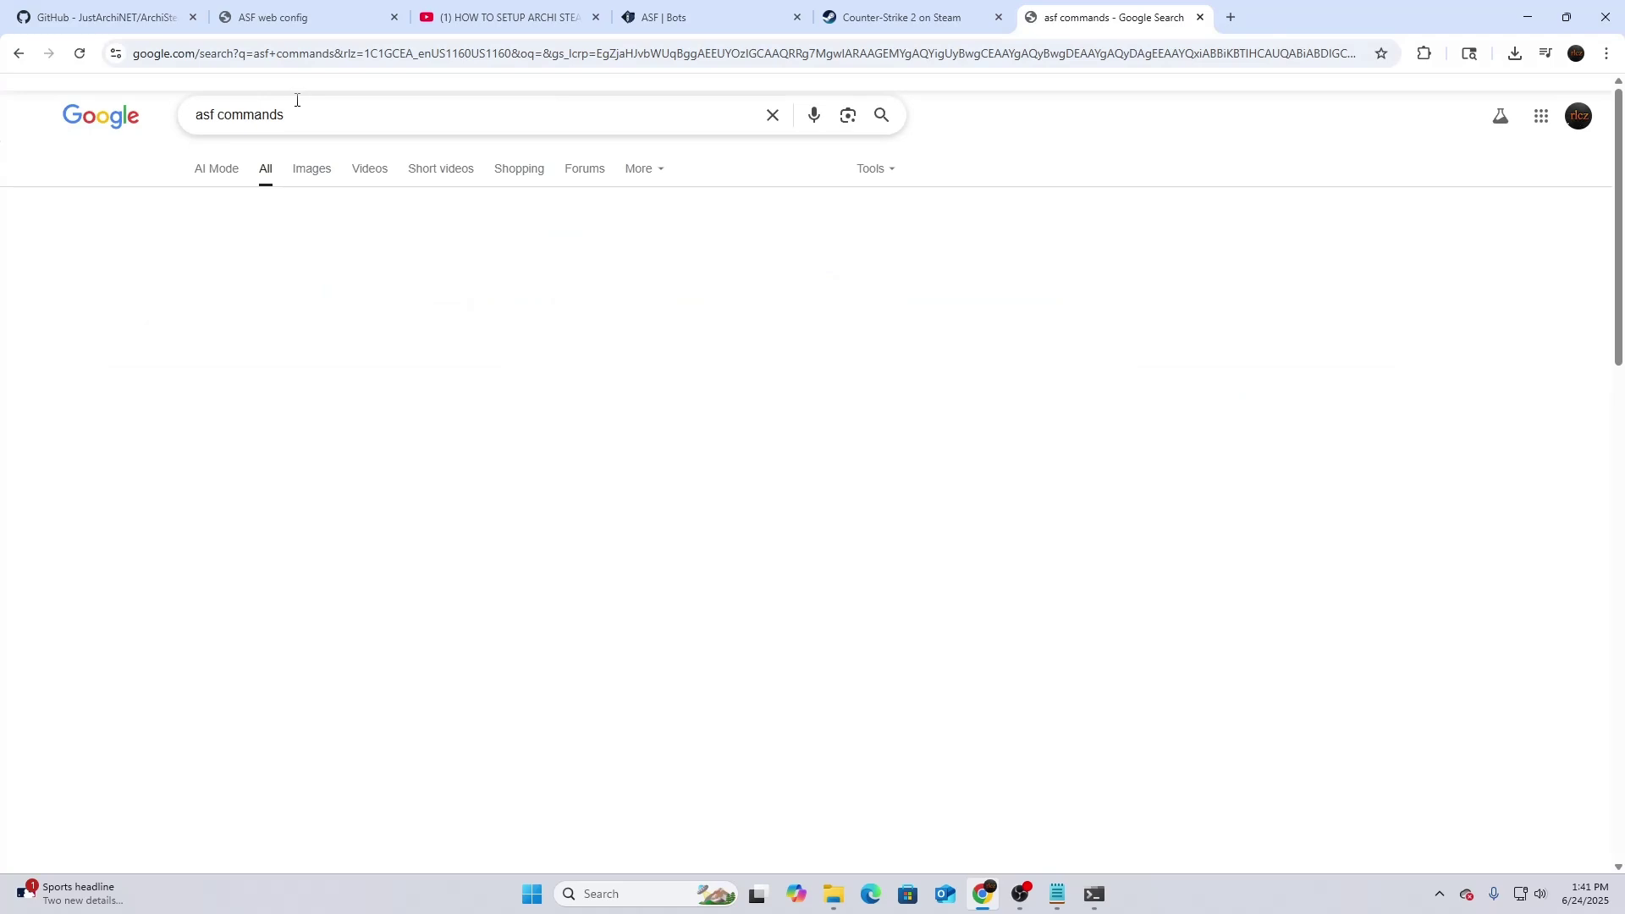
{"action": "left_click", "coordinate": [382, 253]}
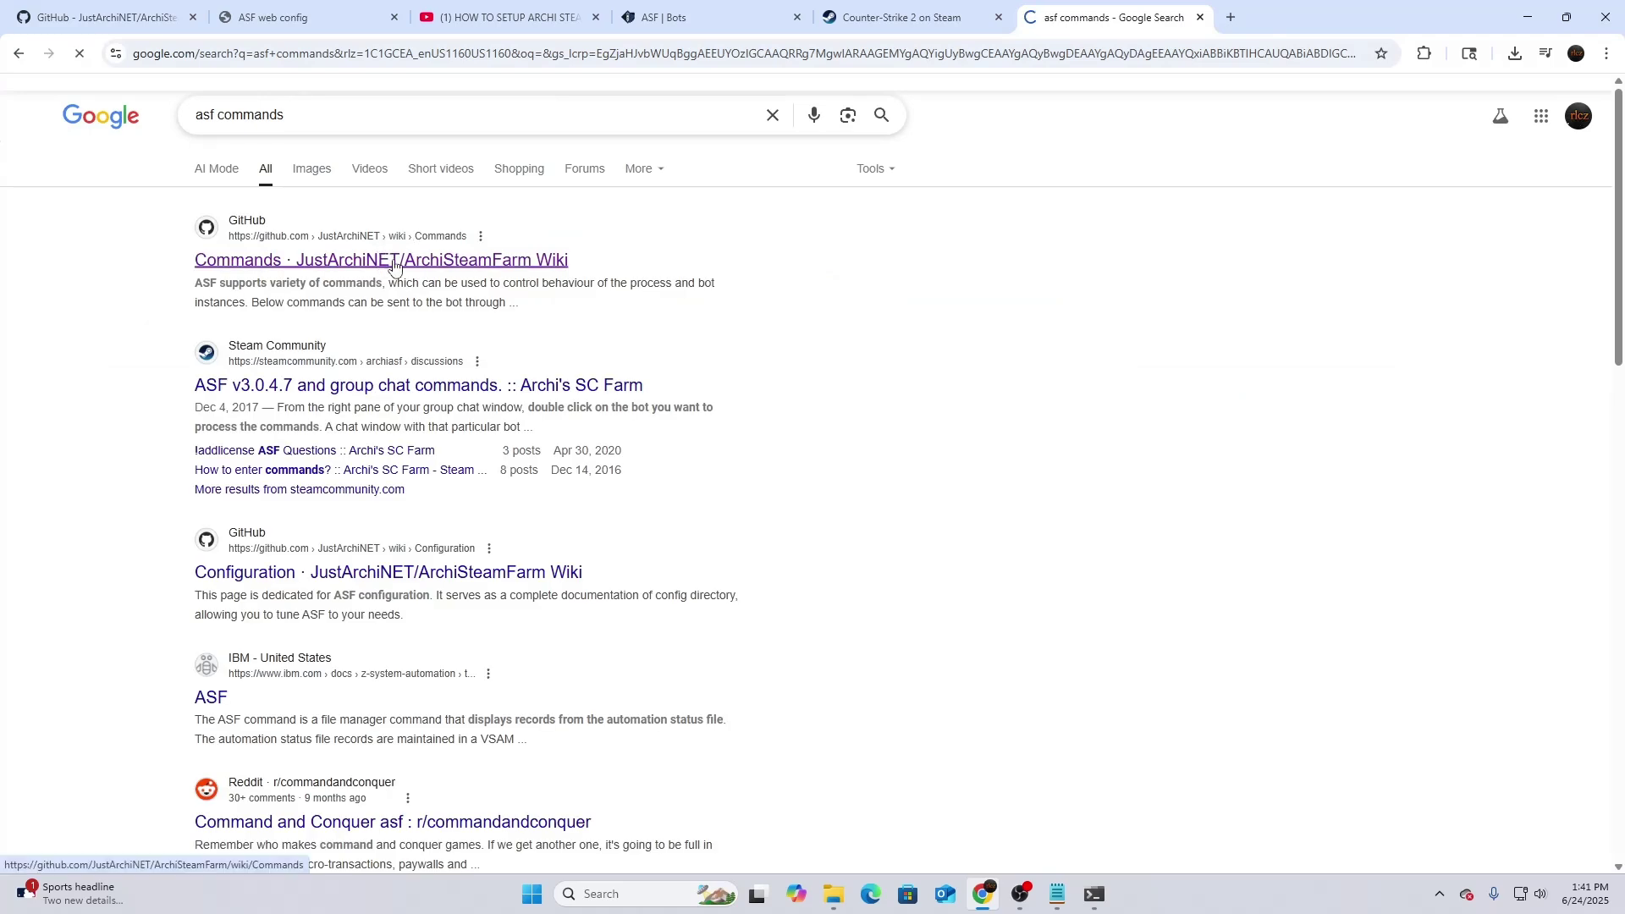
Step: Examine the wiki's command table, notes, command aliases and [Bots] argument syntax, down to the privacy settings section
{"action": "scroll", "coordinate": [639, 361], "scroll_direction": "down", "scroll_amount": 20}
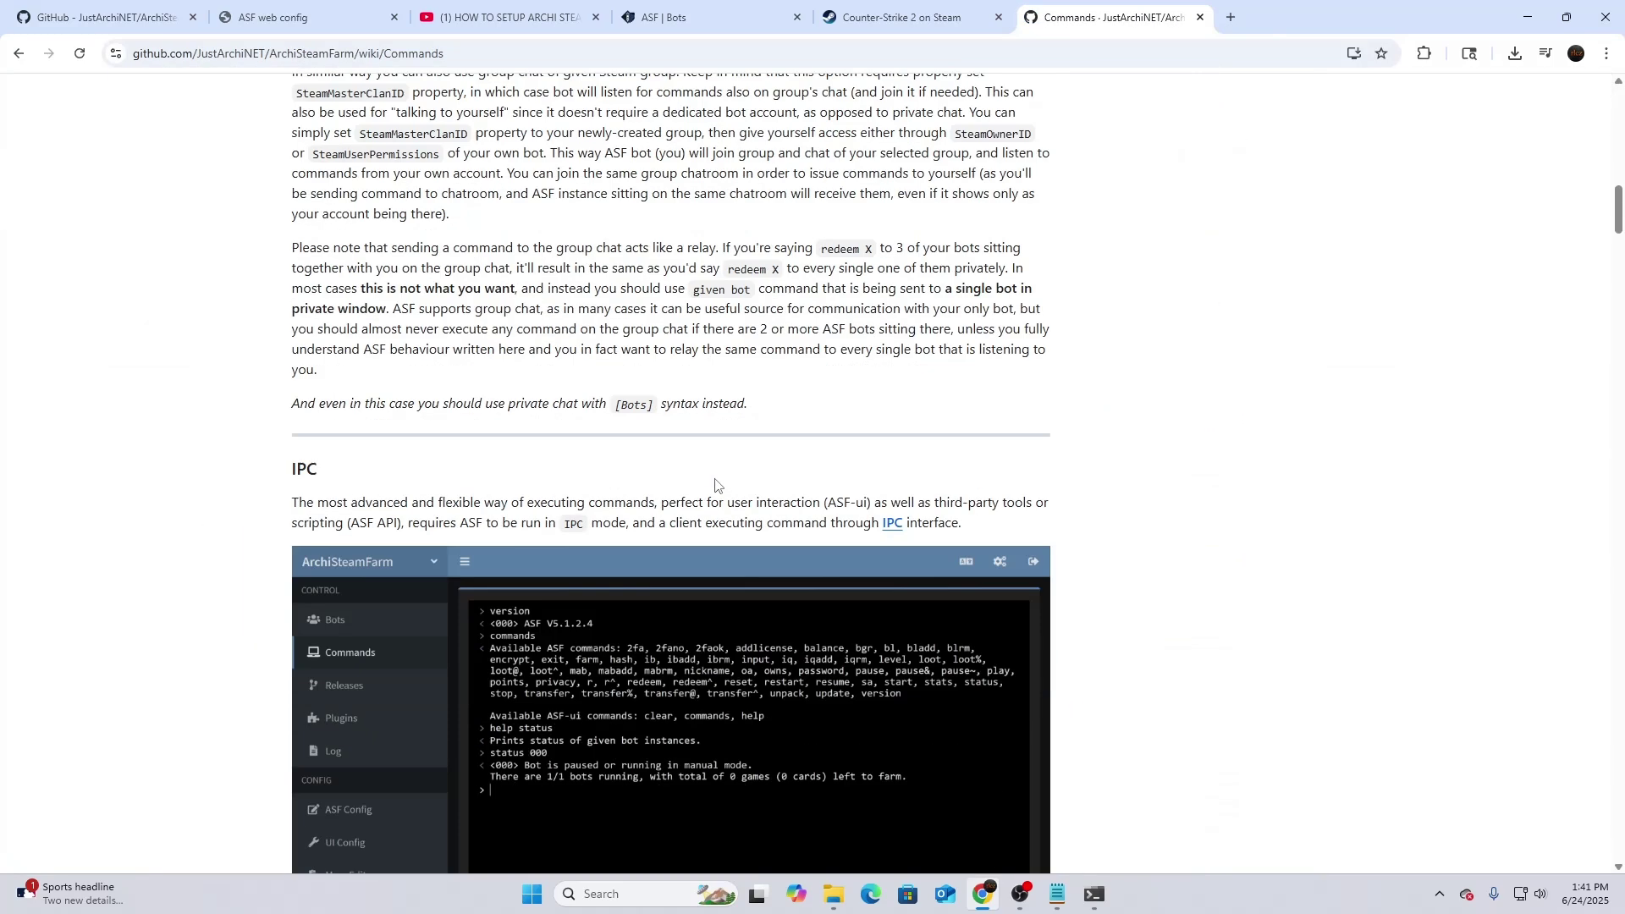
{"action": "scroll", "coordinate": [544, 428], "scroll_direction": "down", "scroll_amount": 10}
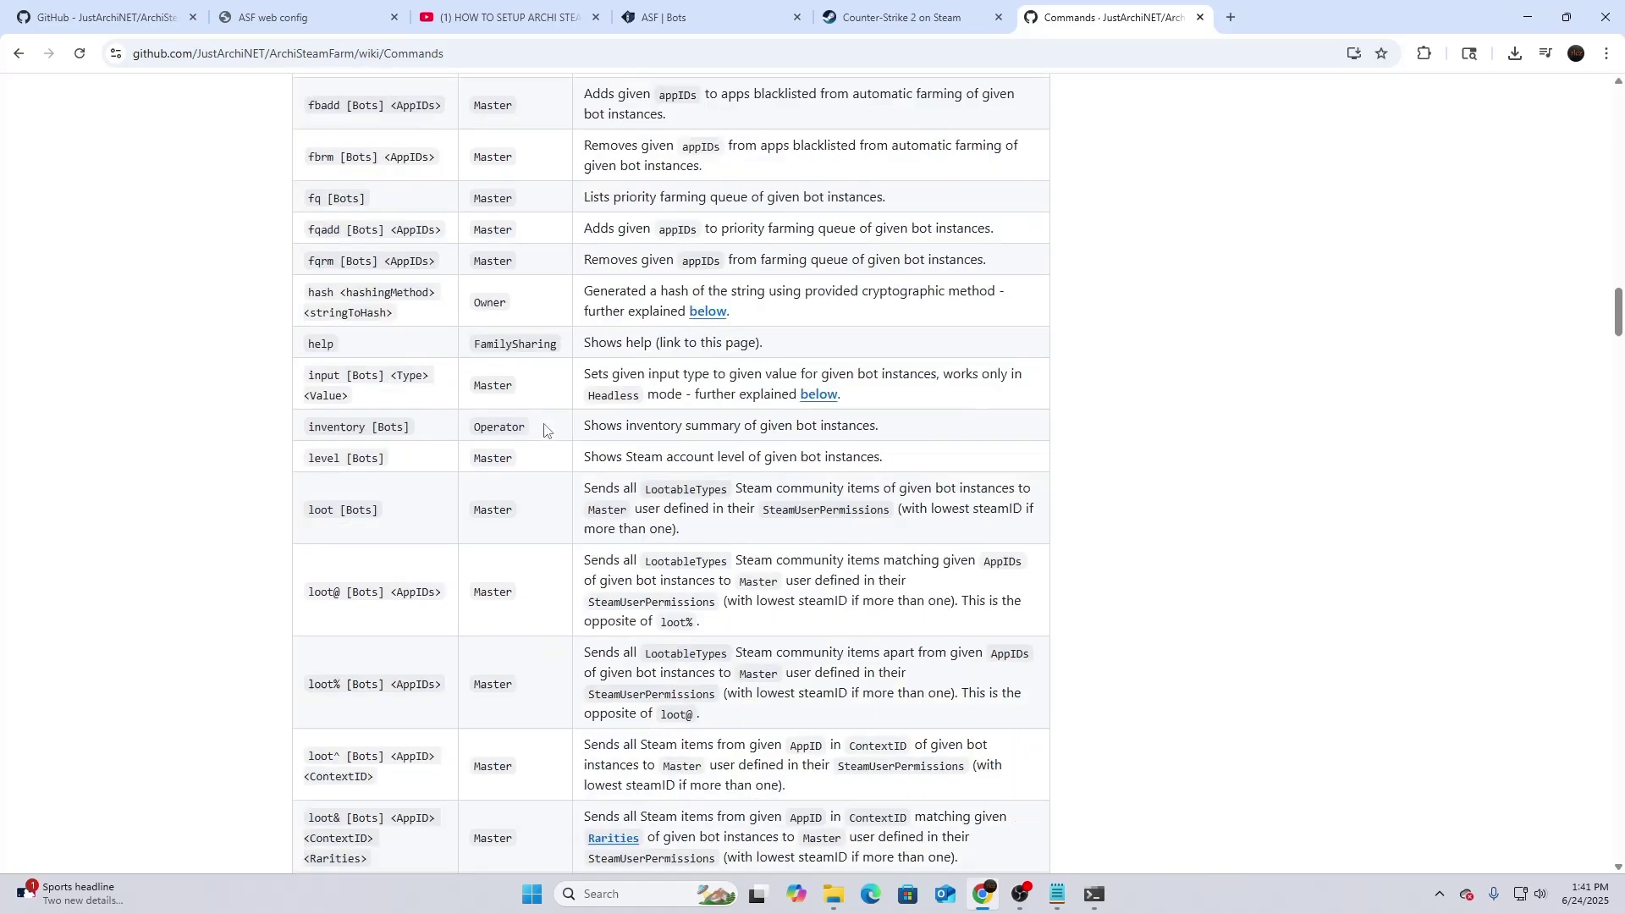
{"action": "scroll", "coordinate": [508, 457], "scroll_direction": "down", "scroll_amount": 12}
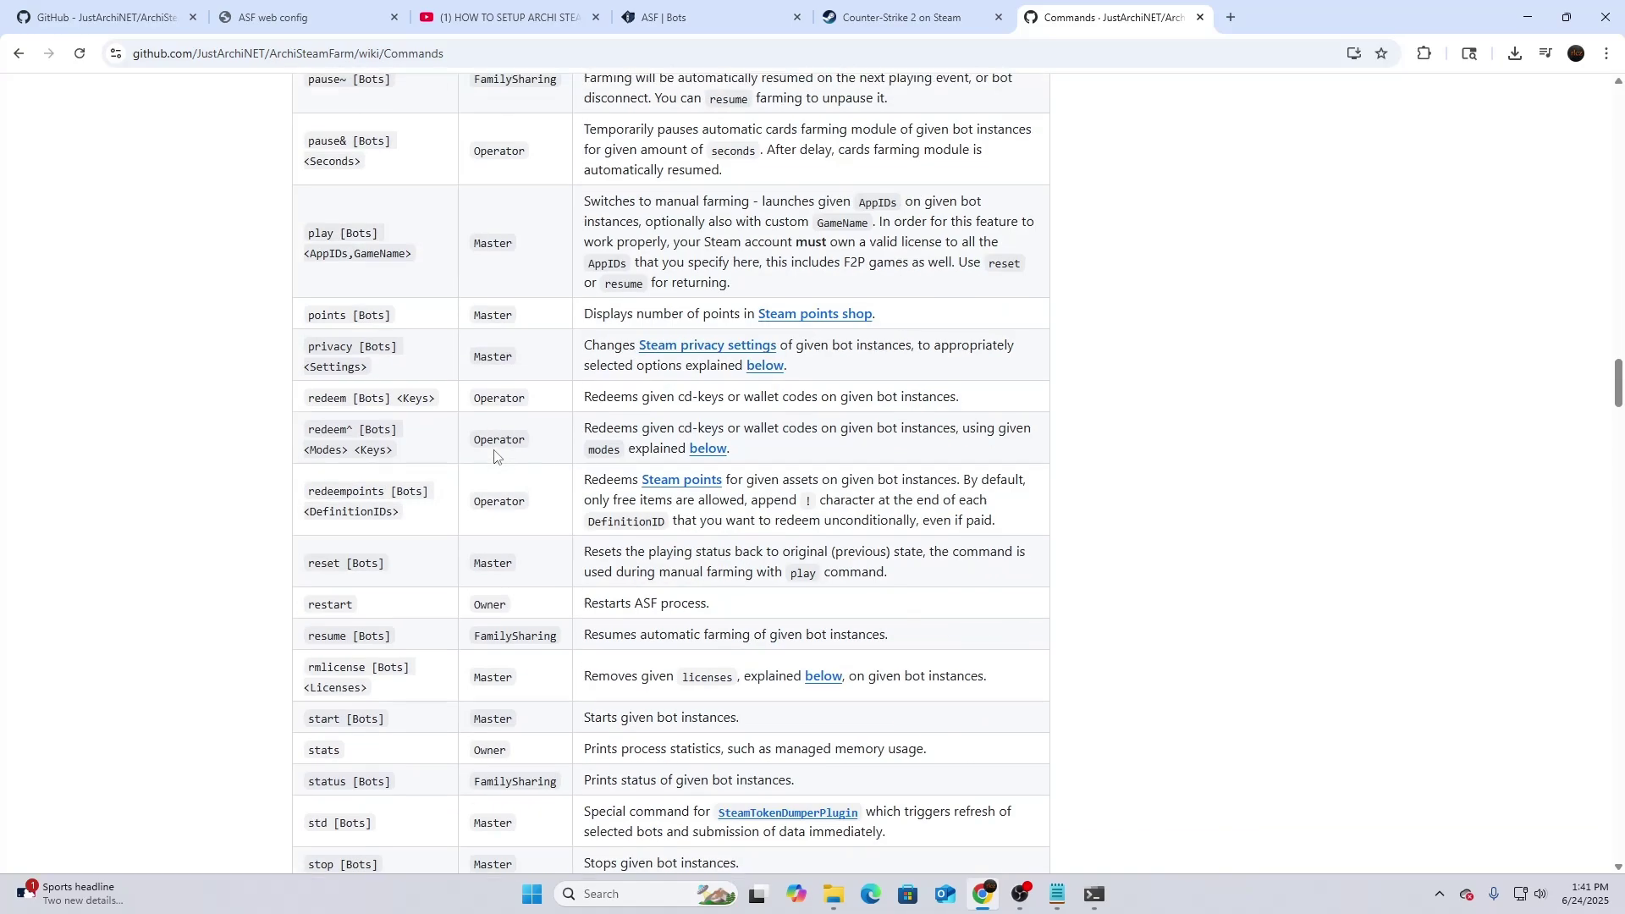
{"action": "scroll", "coordinate": [507, 442], "scroll_direction": "down", "scroll_amount": 4}
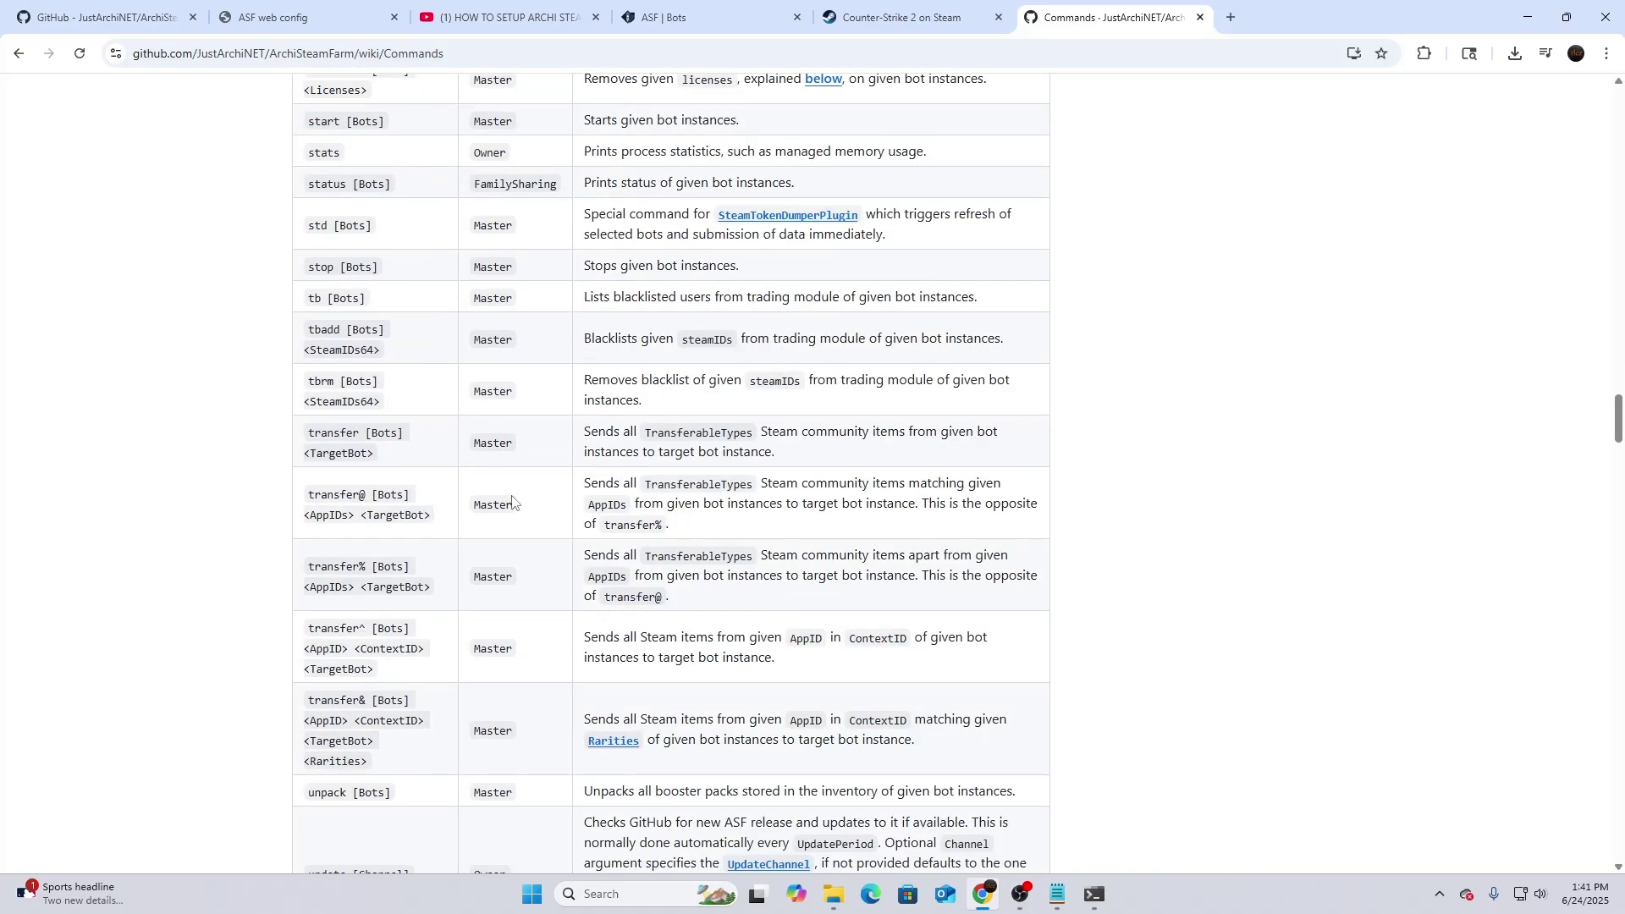
{"action": "scroll", "coordinate": [500, 500], "scroll_direction": "down", "scroll_amount": 5}
{"action": "scroll", "coordinate": [327, 674], "scroll_direction": "down", "scroll_amount": 4}
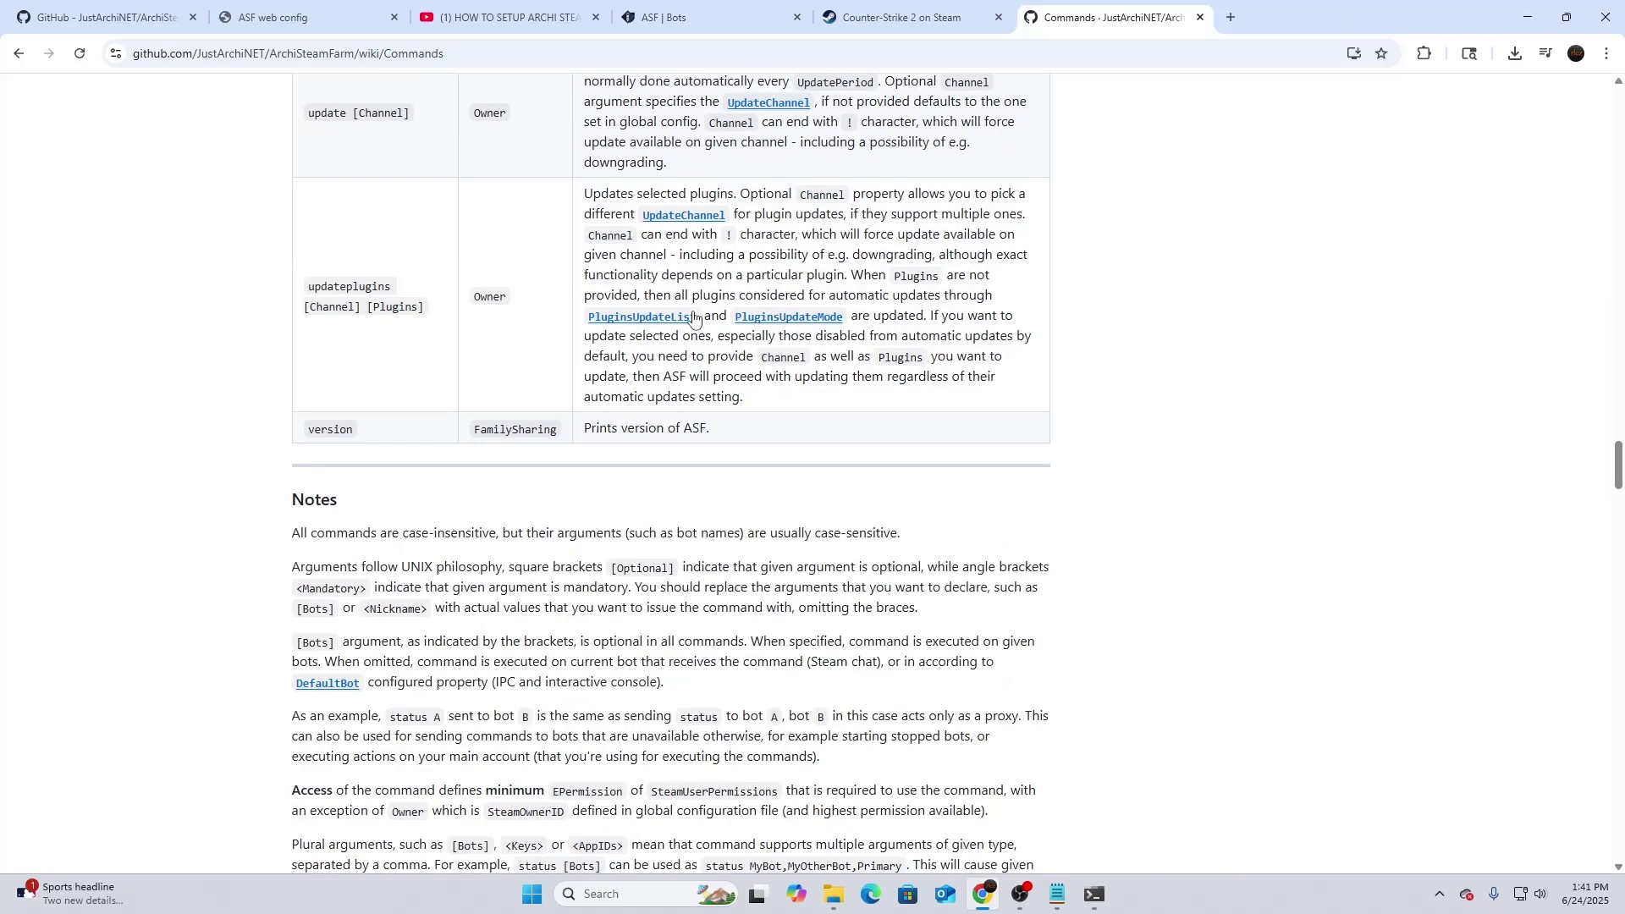
{"action": "scroll", "coordinate": [635, 302], "scroll_direction": "down", "scroll_amount": 7}
{"action": "scroll", "coordinate": [635, 302], "scroll_direction": "down", "scroll_amount": 4}
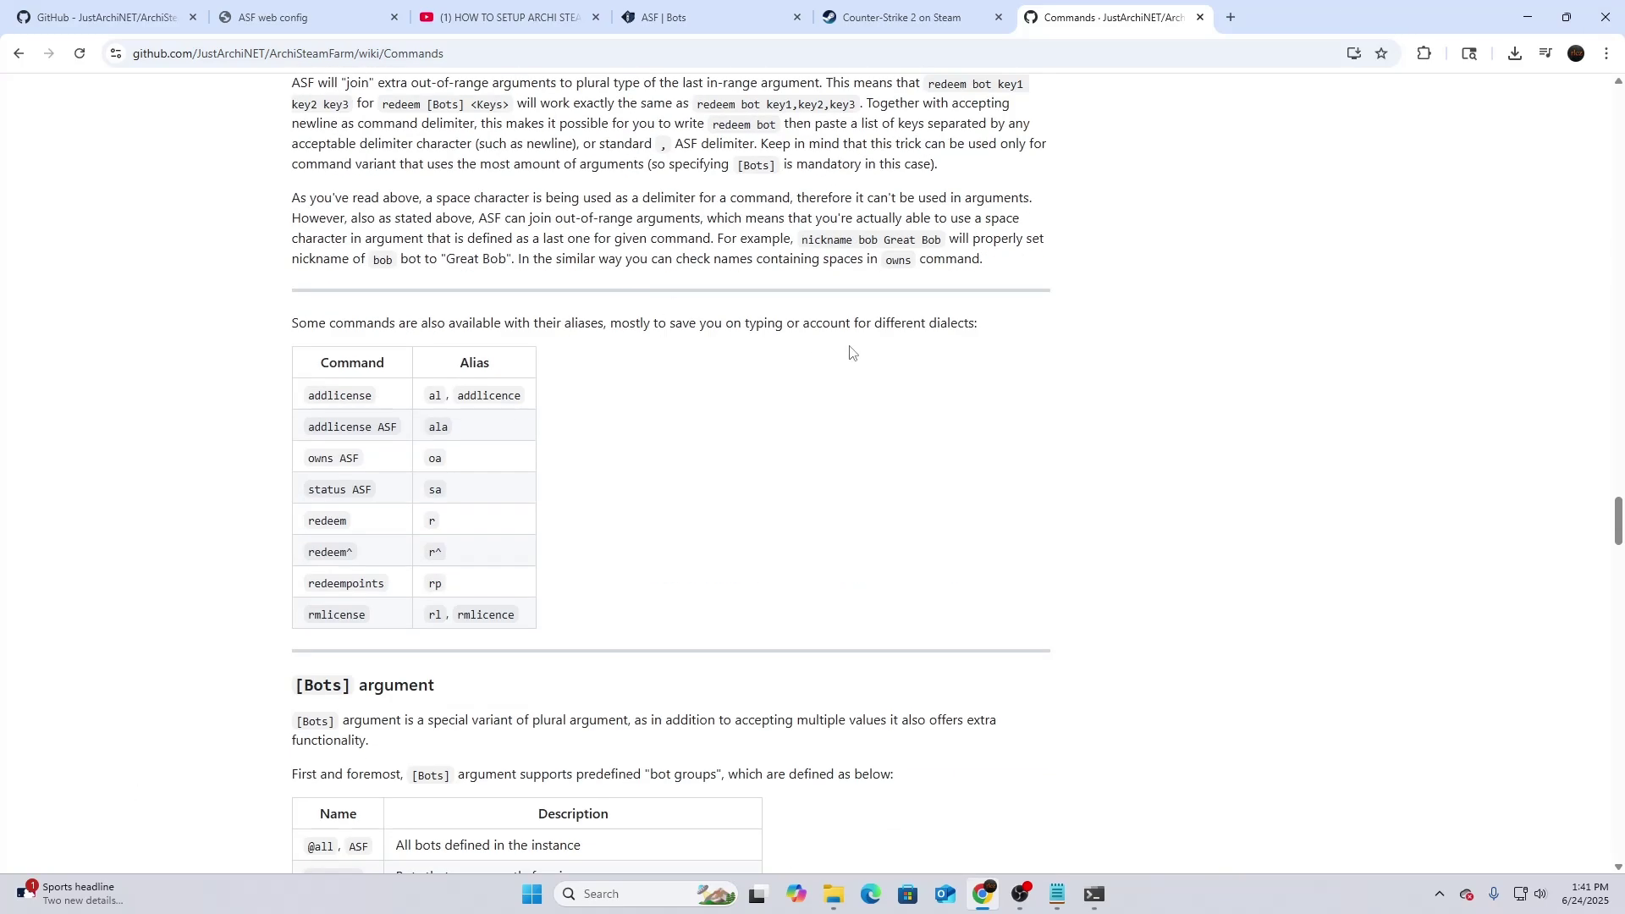
{"action": "scroll", "coordinate": [851, 352], "scroll_direction": "down", "scroll_amount": 3}
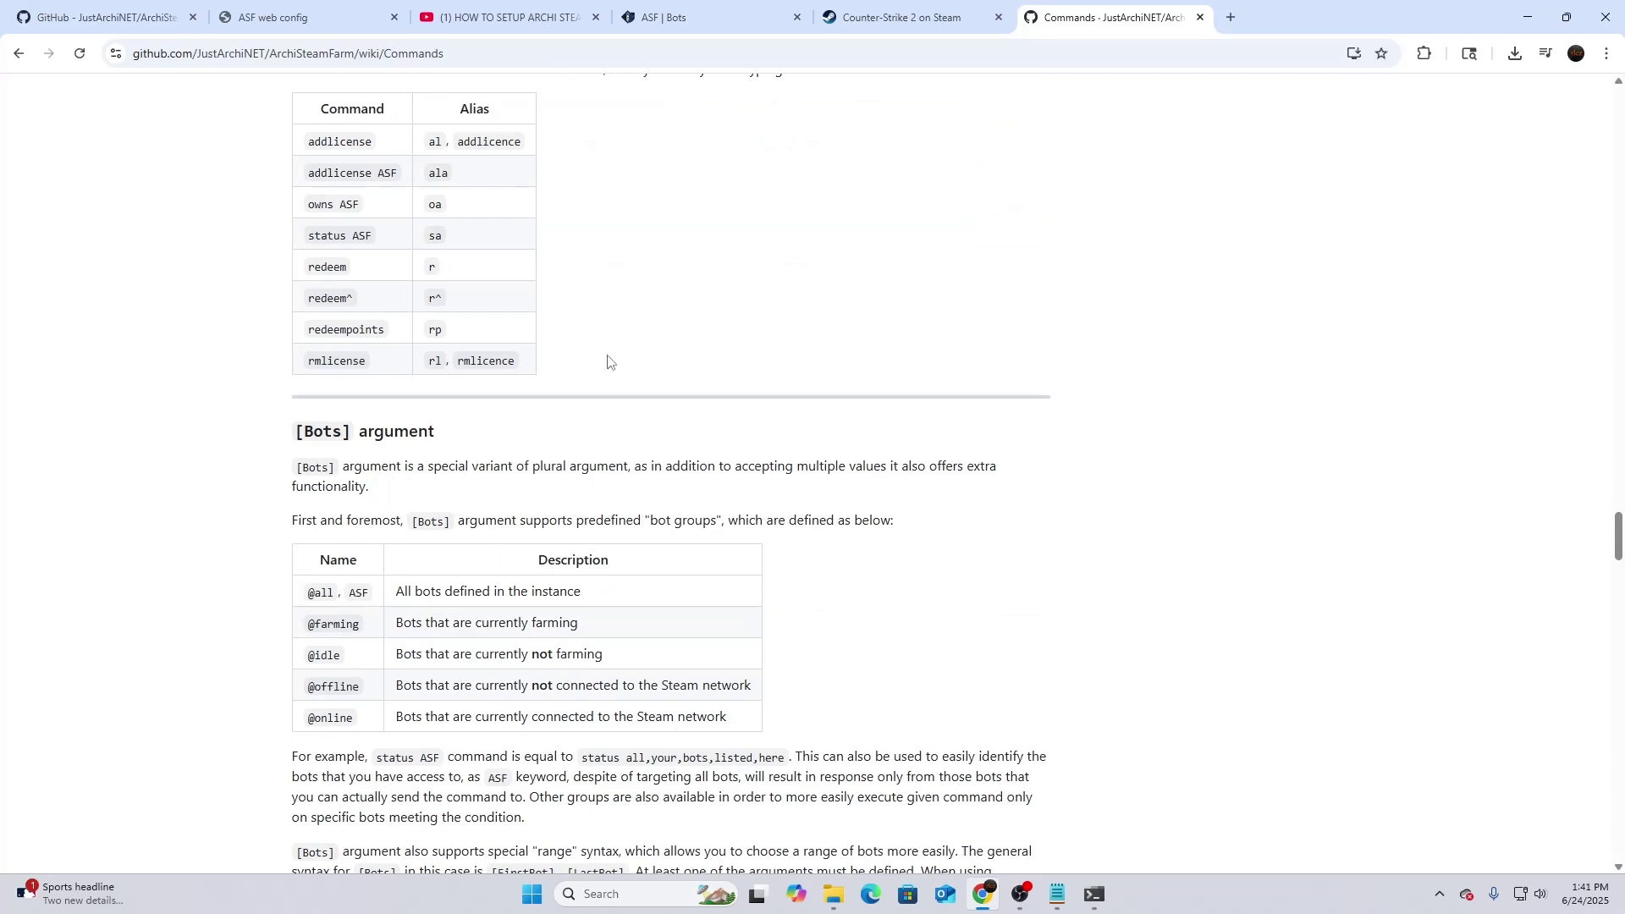
{"action": "scroll", "coordinate": [756, 391], "scroll_direction": "down", "scroll_amount": 5}
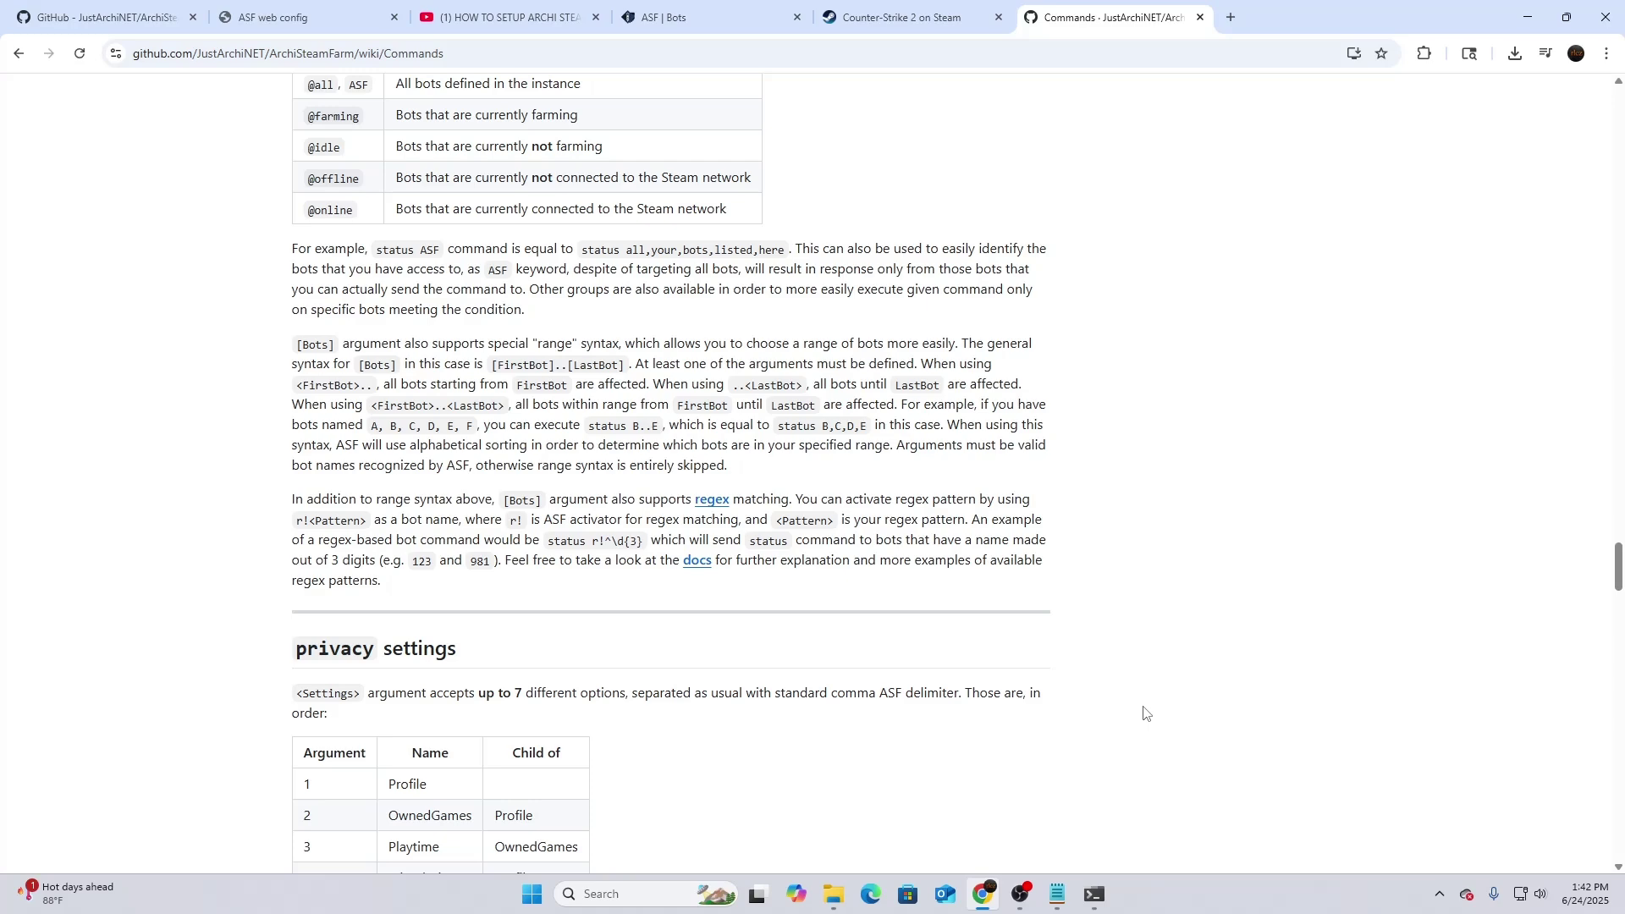
{"action": "left_click", "coordinate": [1035, 885]}
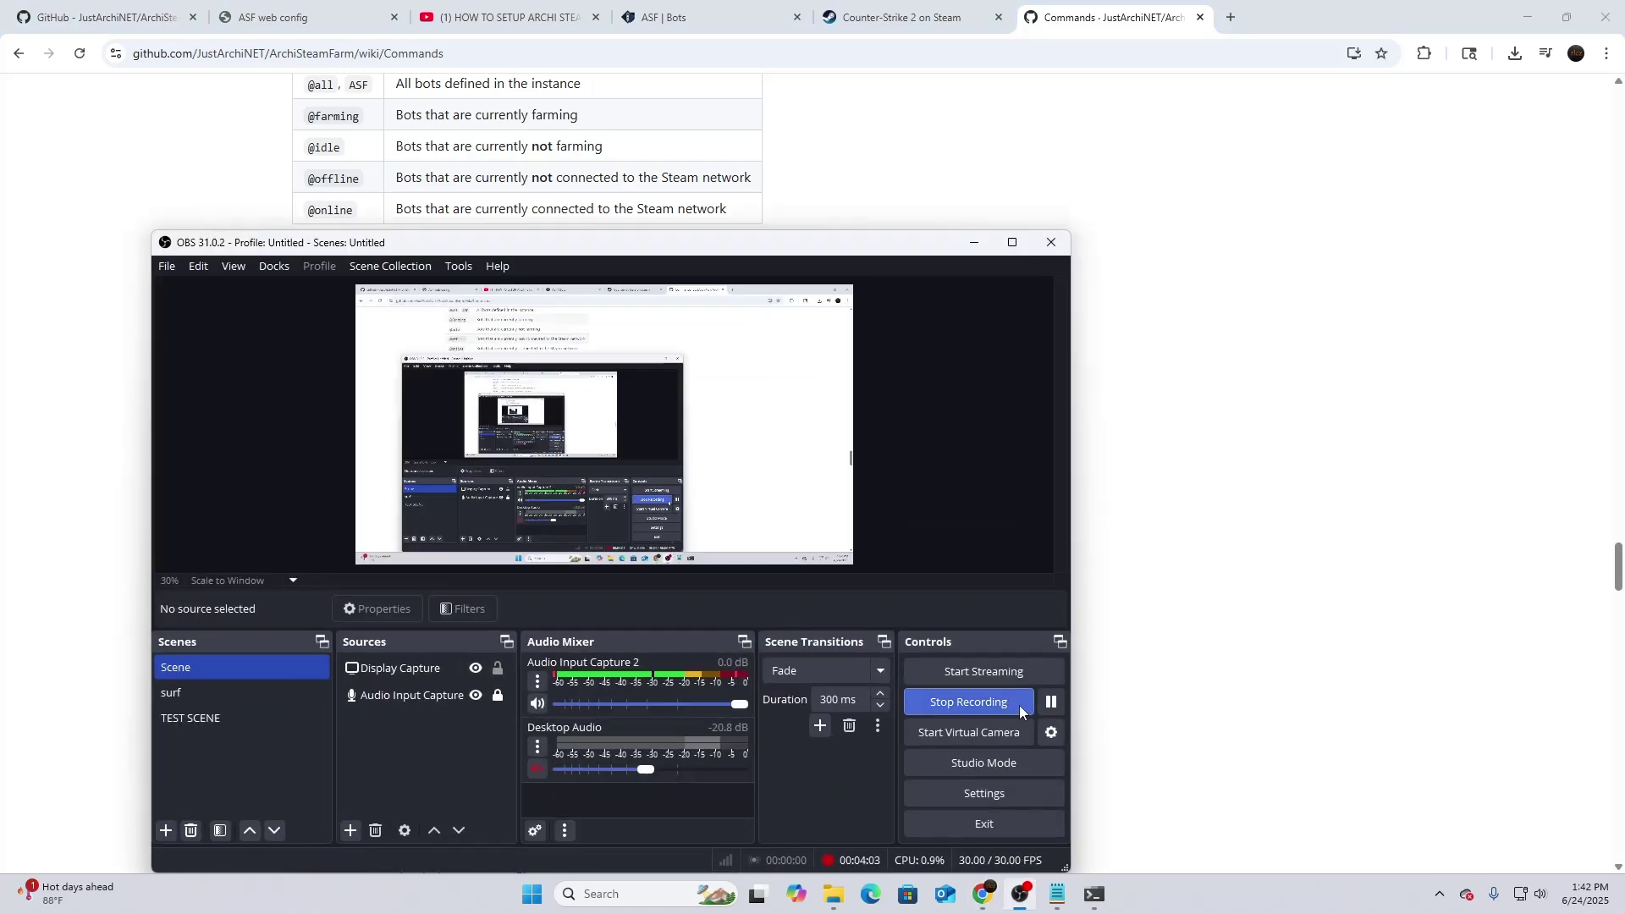